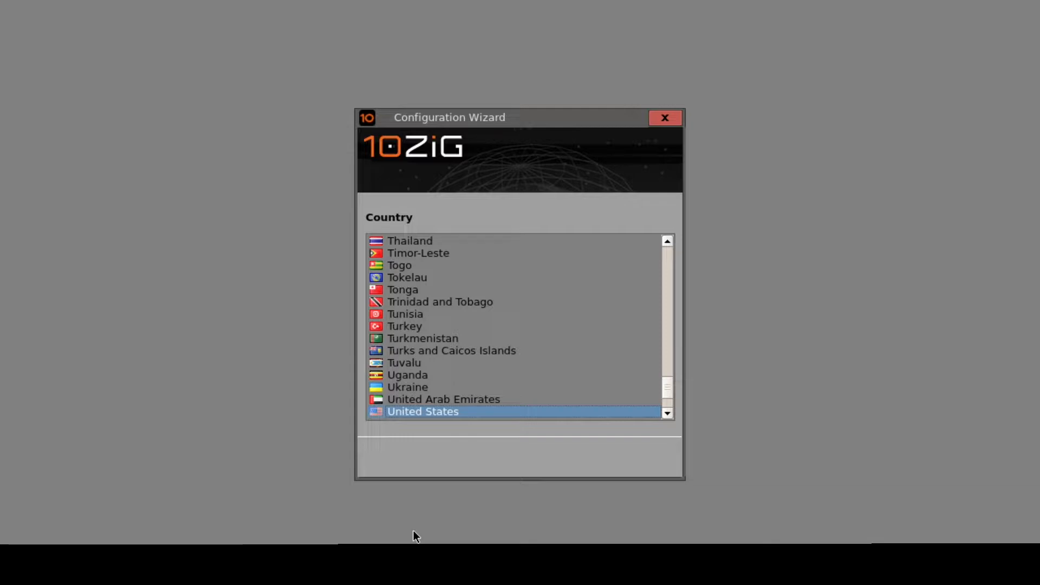
- Finish the setup wizard with United States, a US time zone, hour 14 and date 30 Apr 2020
double_click(394, 411)
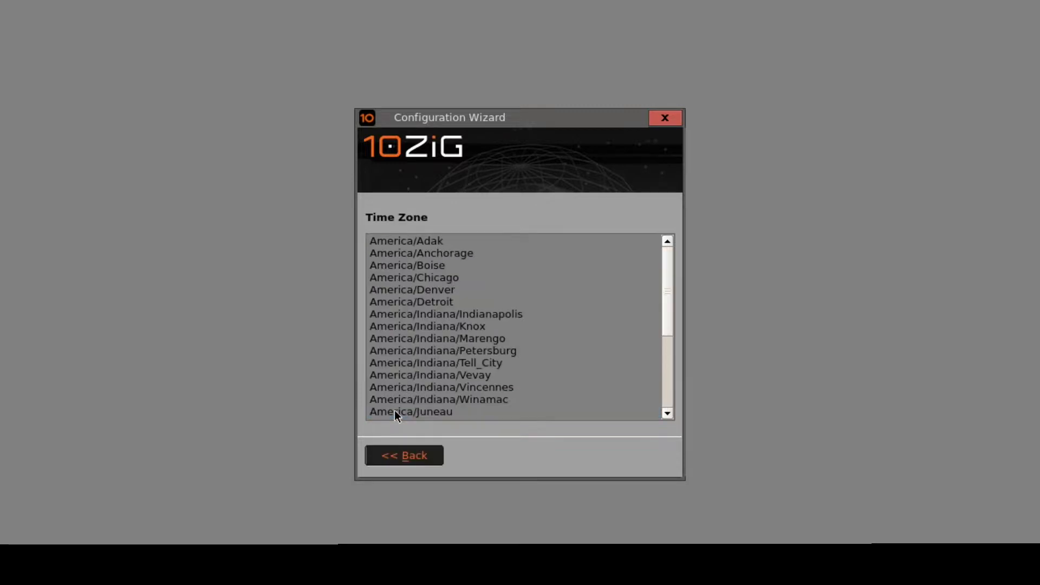
left_click_drag(670, 262, 661, 343)
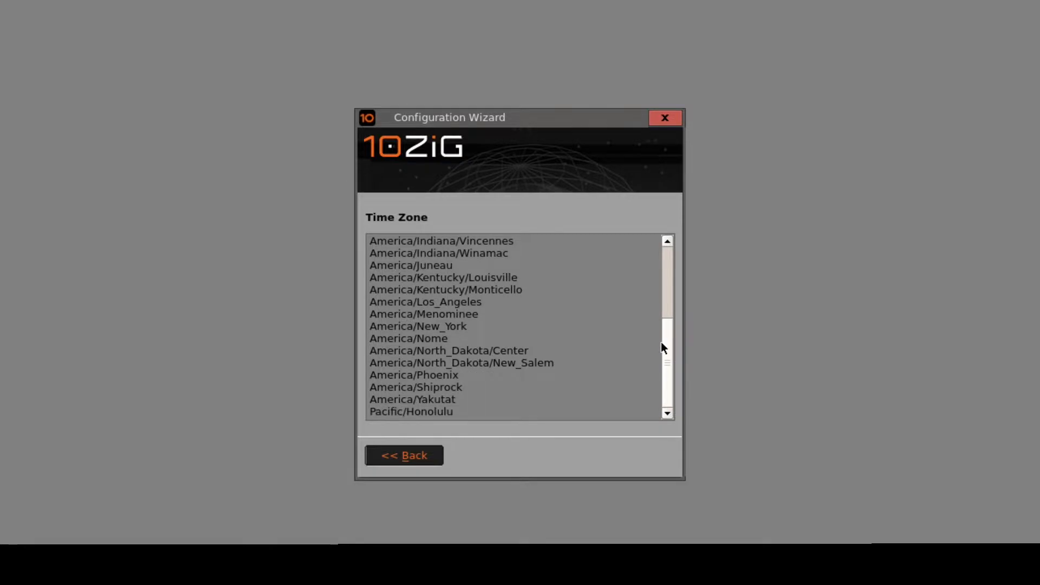
double_click(469, 376)
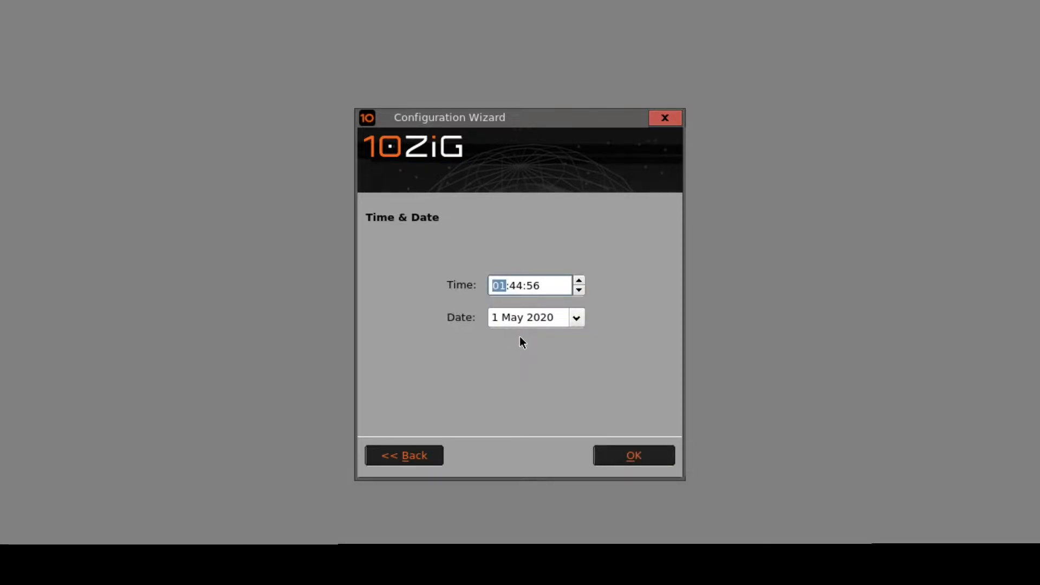
type("14")
left_click(577, 318)
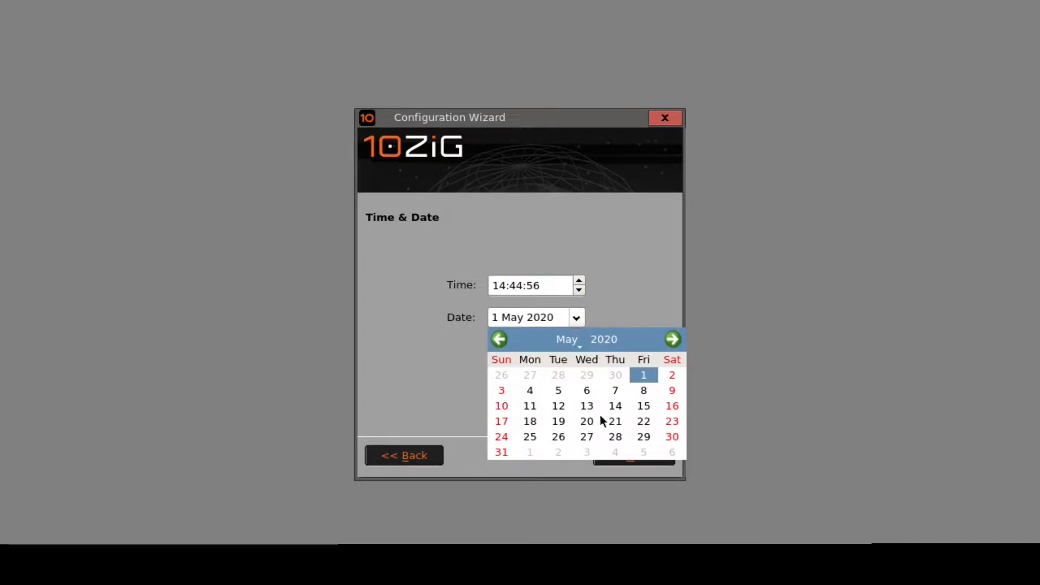
left_click(618, 371)
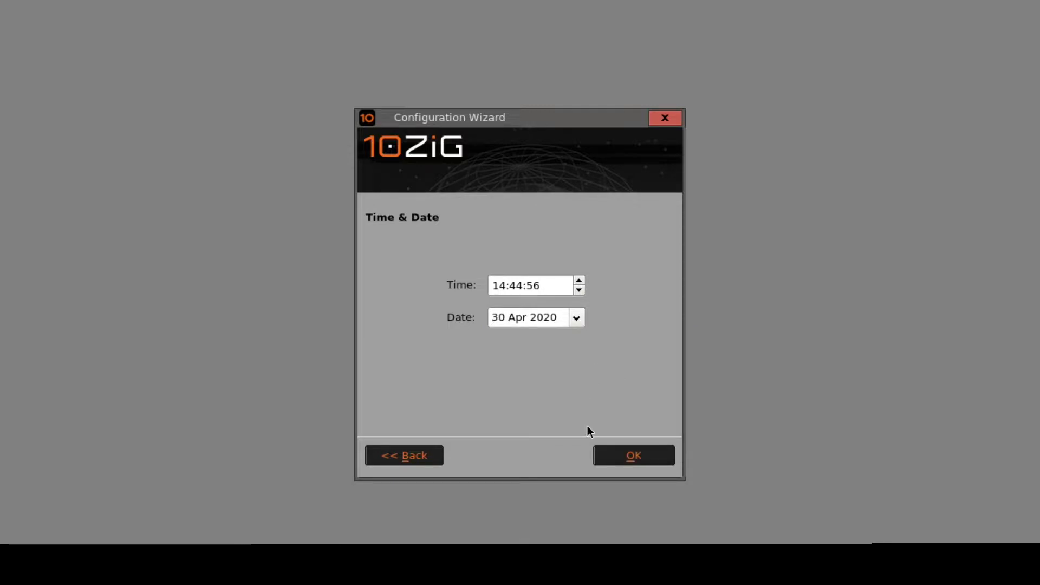
left_click(643, 455)
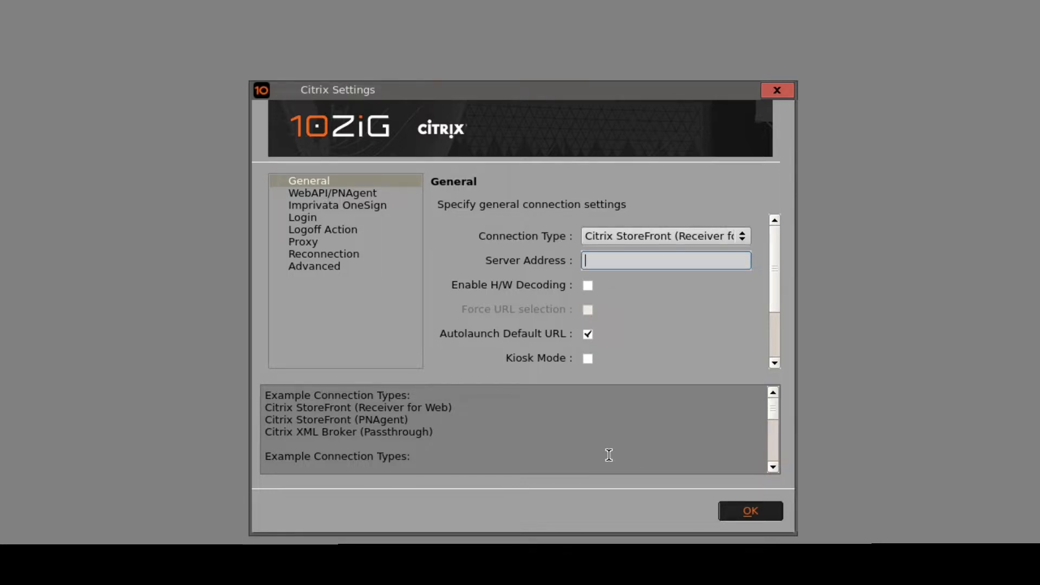
left_click(664, 233)
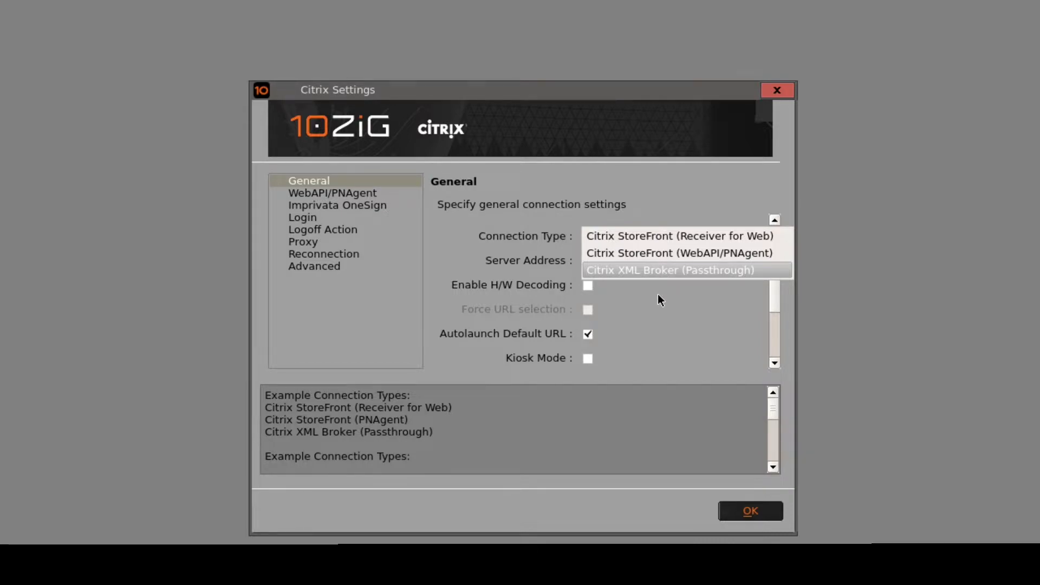
left_click(645, 236)
left_click(617, 263)
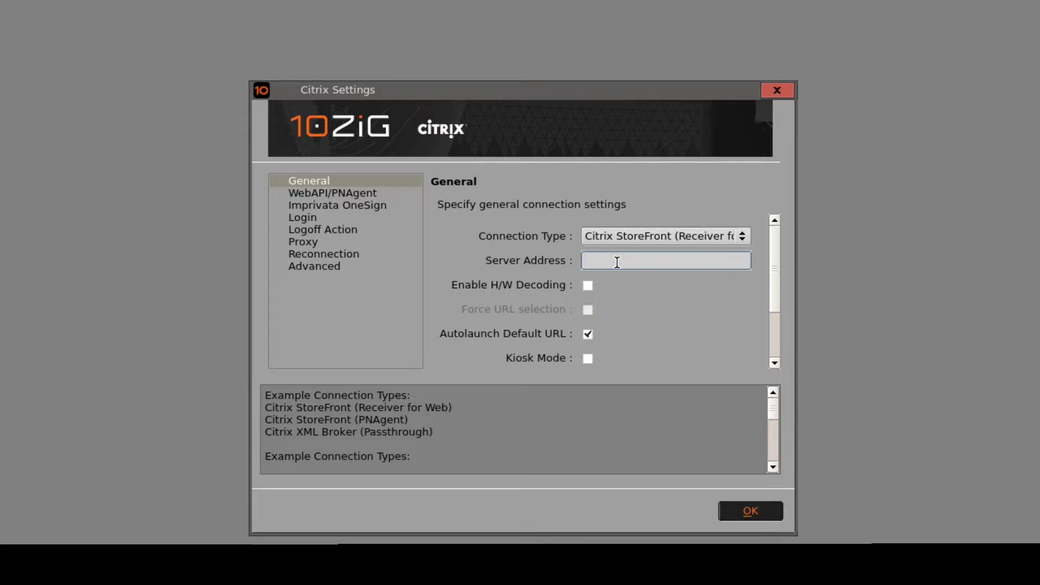
type("https://10zig-uk")
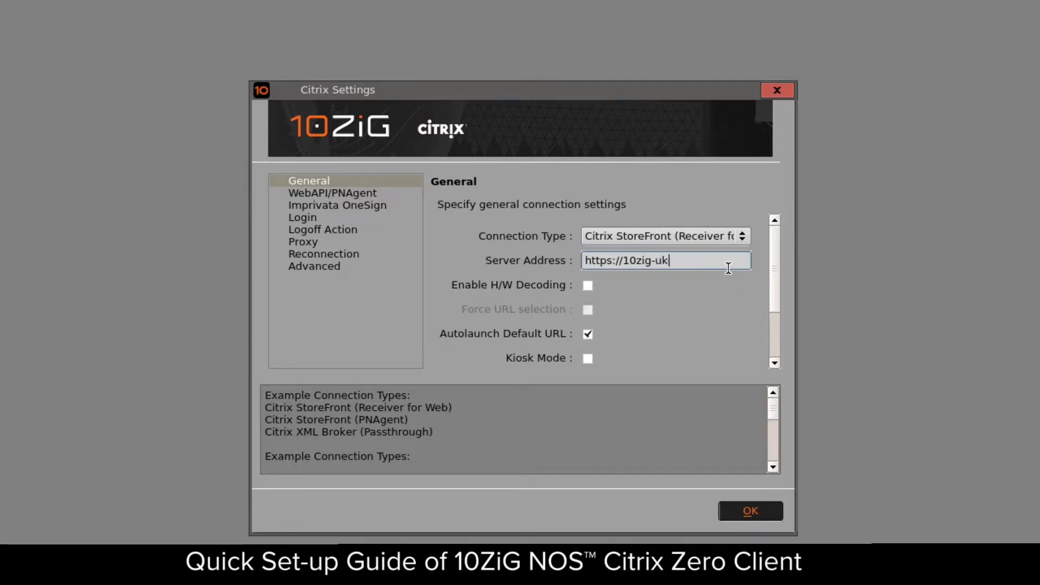
type("ctxsf.bosanova.net")
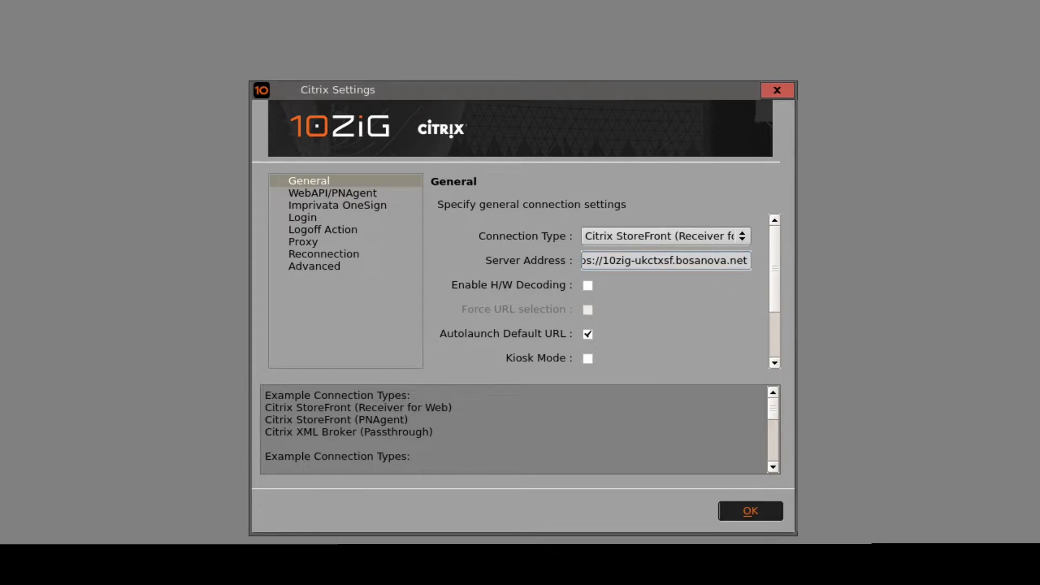
left_click(766, 511)
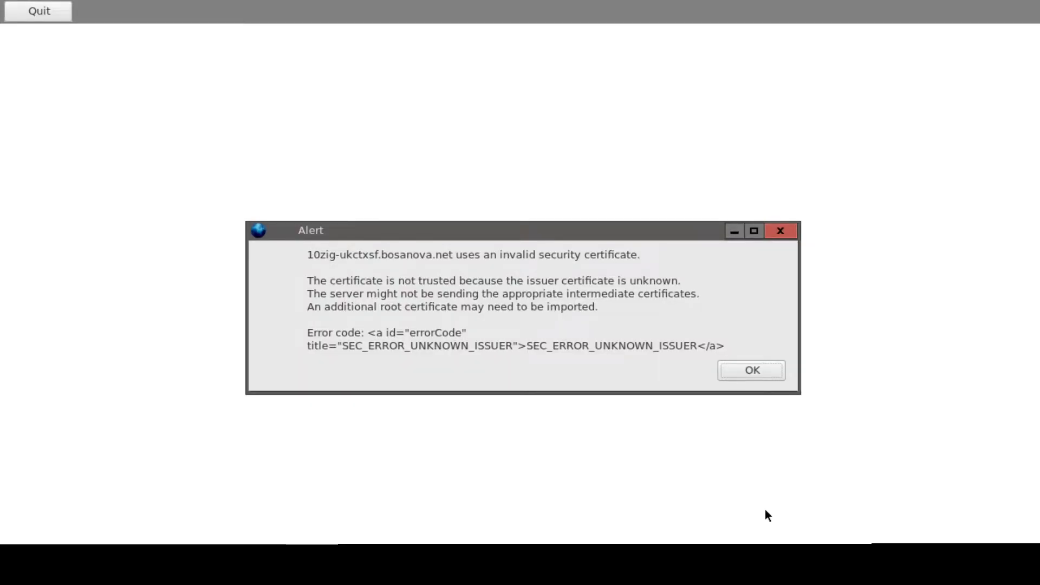
- Dismiss the certificate alert, quit the blank StoreFront page and open the Control Panel
left_click(751, 375)
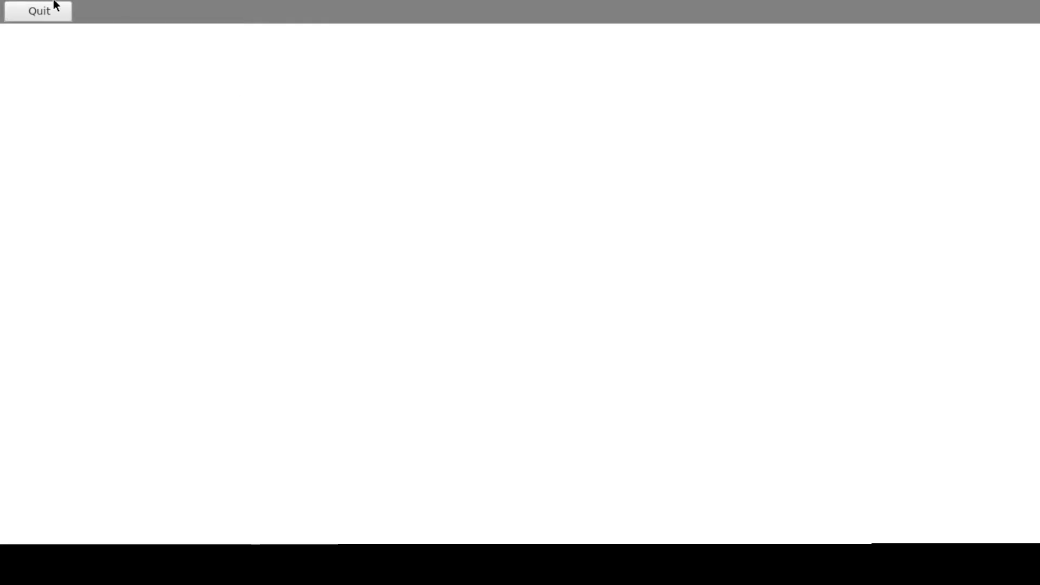
left_click(42, 10)
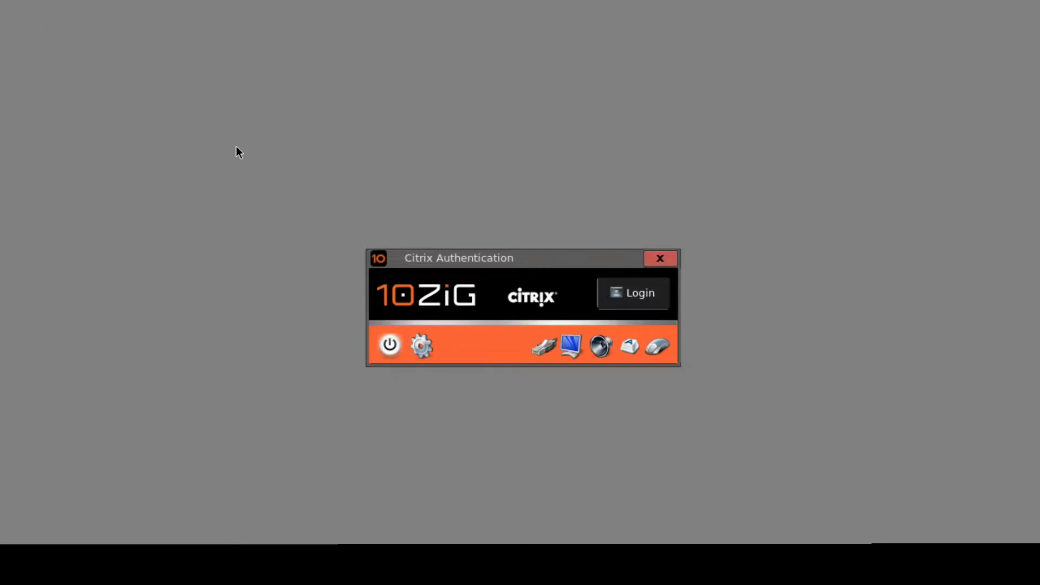
left_click(429, 351)
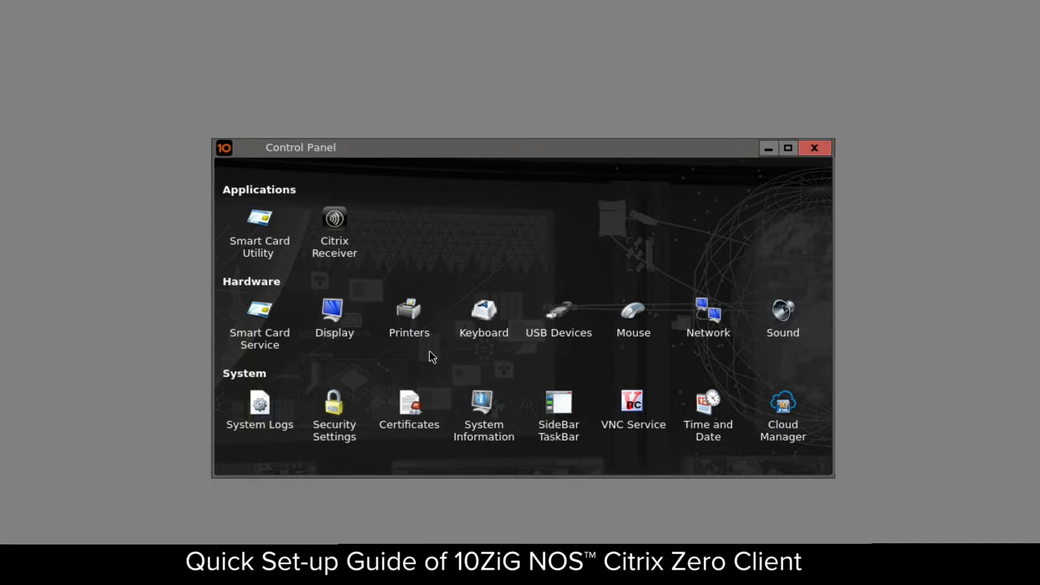
- Review the current time zone in Time and Date settings and close them
double_click(703, 418)
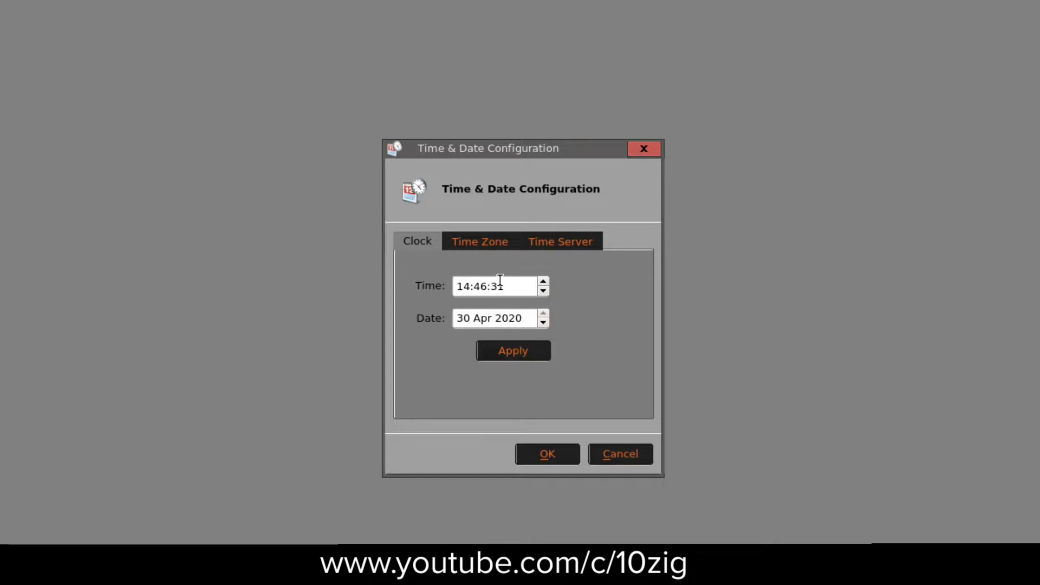
left_click(494, 247)
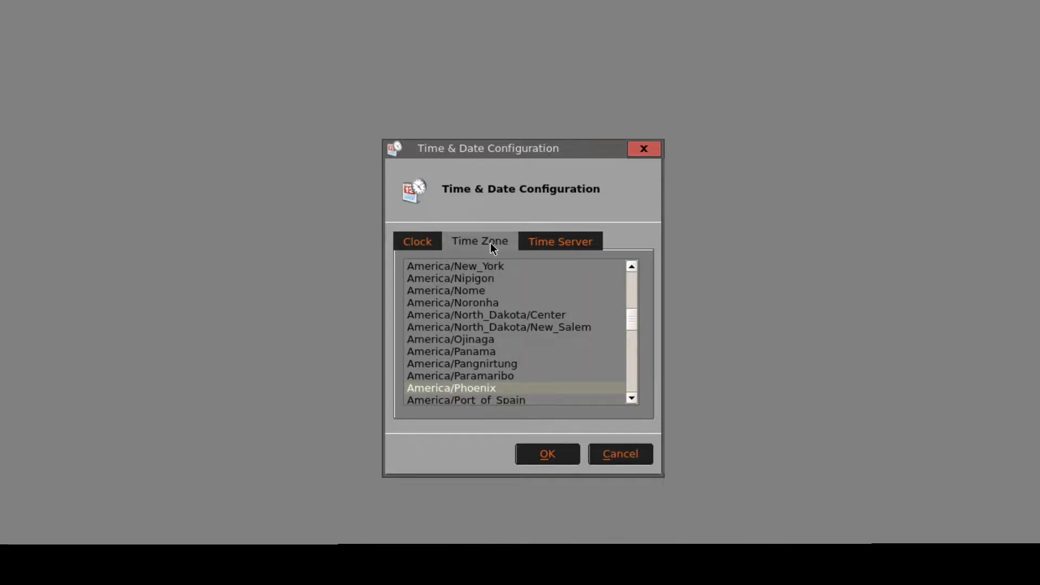
left_click(539, 461)
left_click(364, 119)
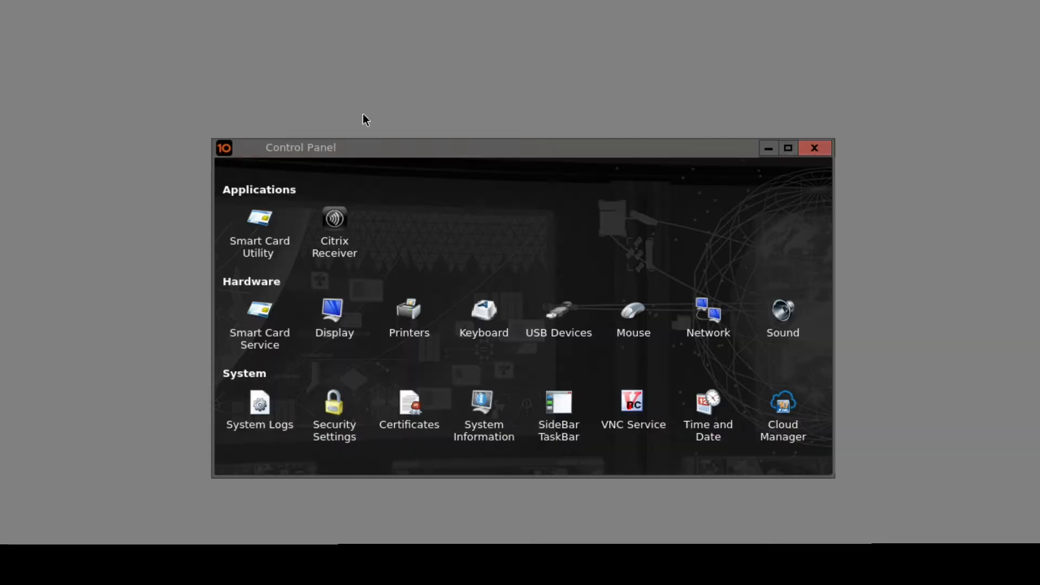
- Switch the keyboard layout to English (UK), apply it and confirm
left_click(476, 313)
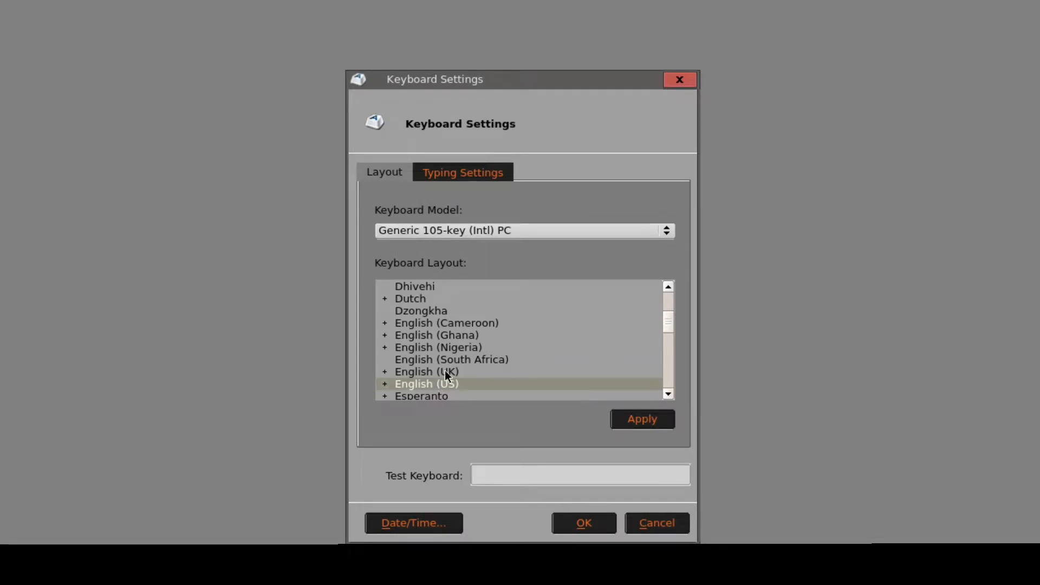
left_click(446, 373)
left_click(653, 423)
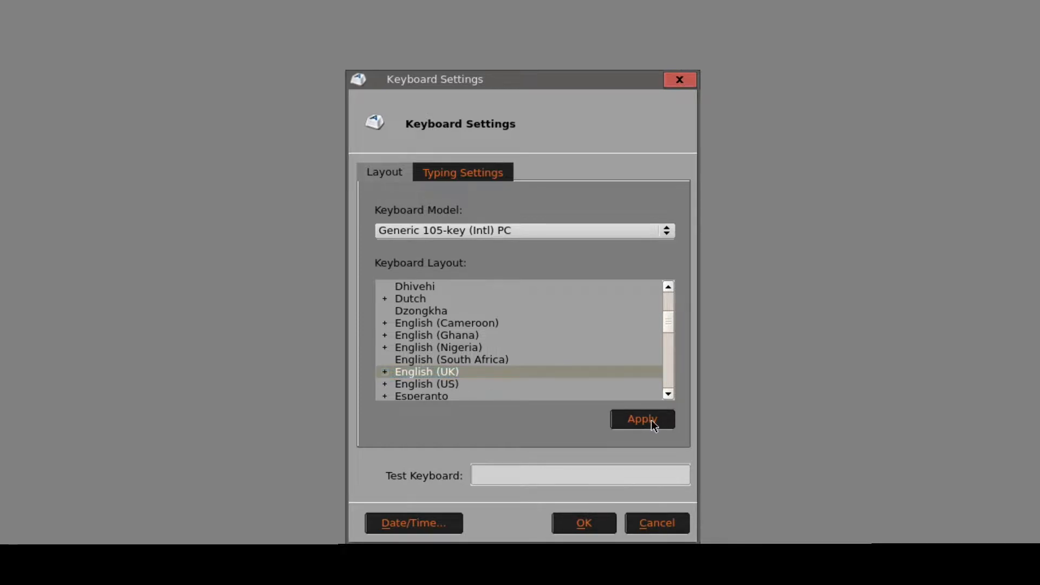
left_click(586, 523)
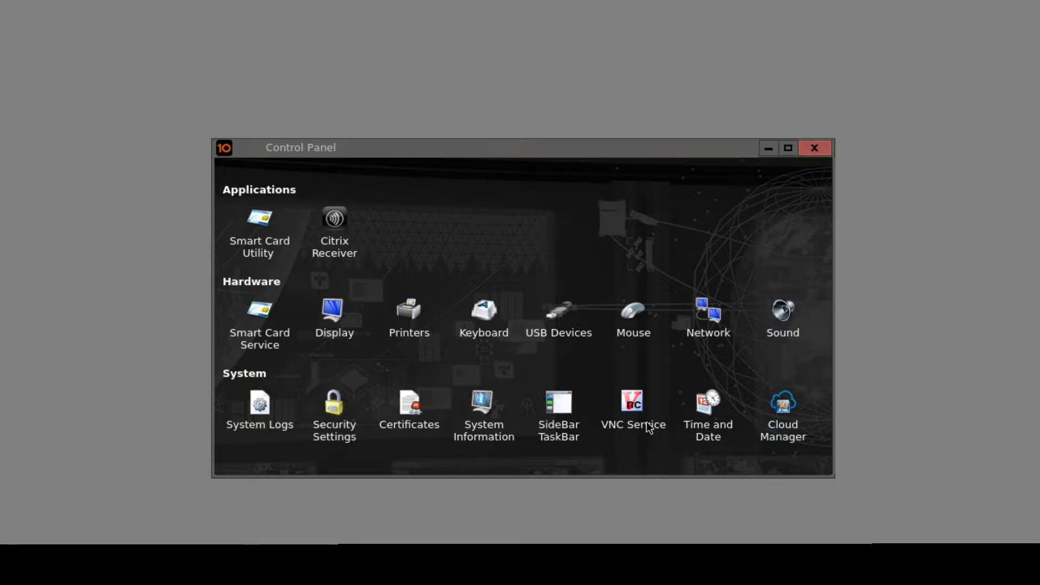
- Select Europe/London in the Time Zone list and confirm, leaving the clock on BST
double_click(704, 424)
left_click(502, 238)
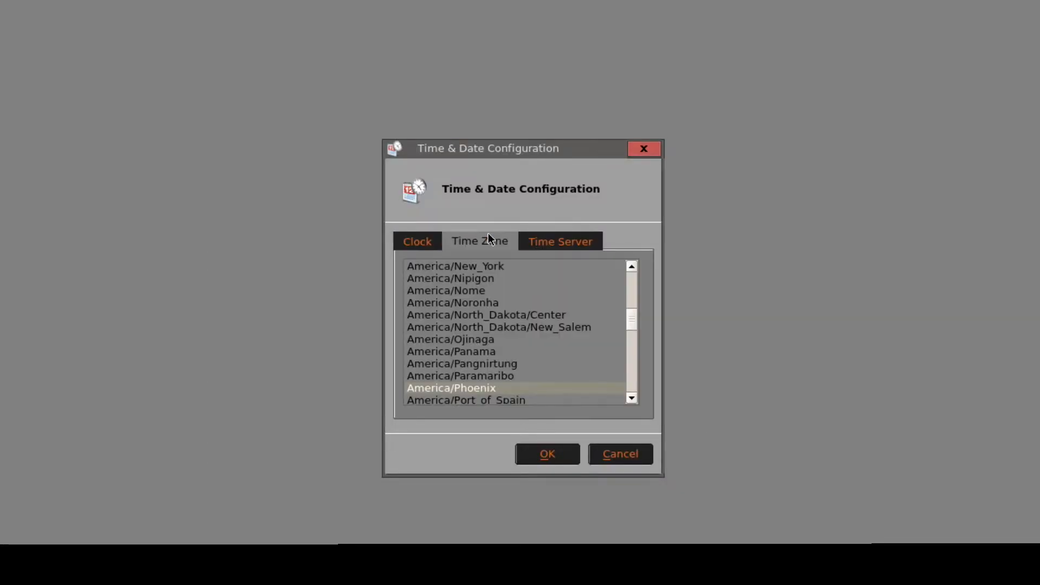
left_click_drag(633, 321, 623, 369)
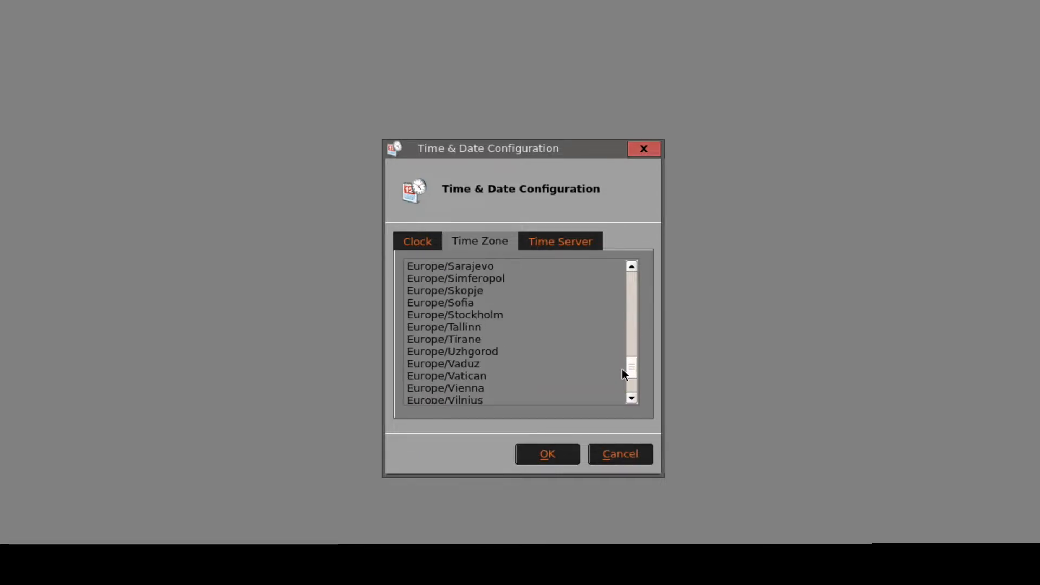
left_click(631, 267)
left_click(632, 266)
left_click(632, 267)
left_click(632, 266)
left_click(456, 330)
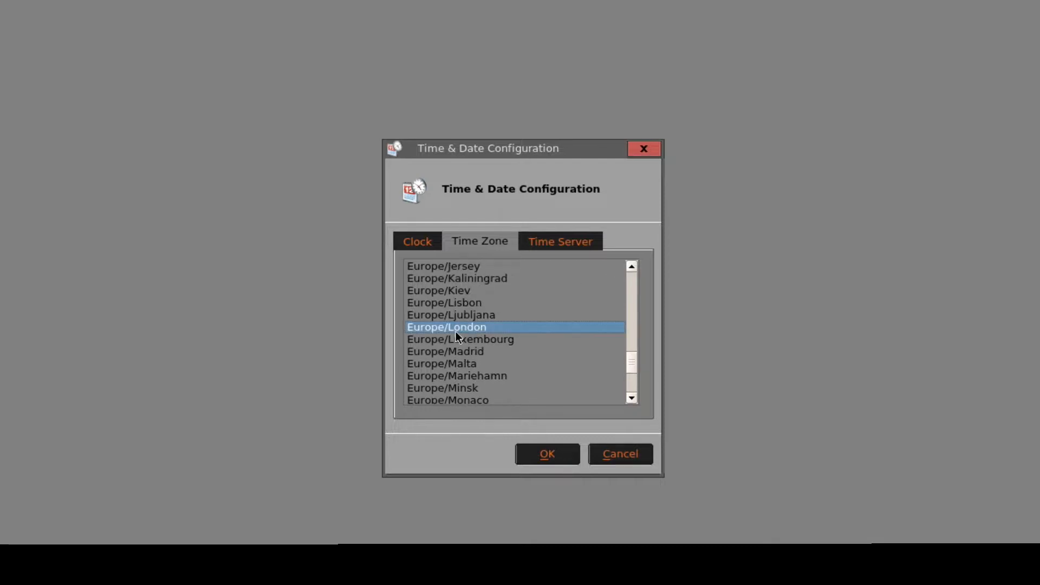
left_click(545, 458)
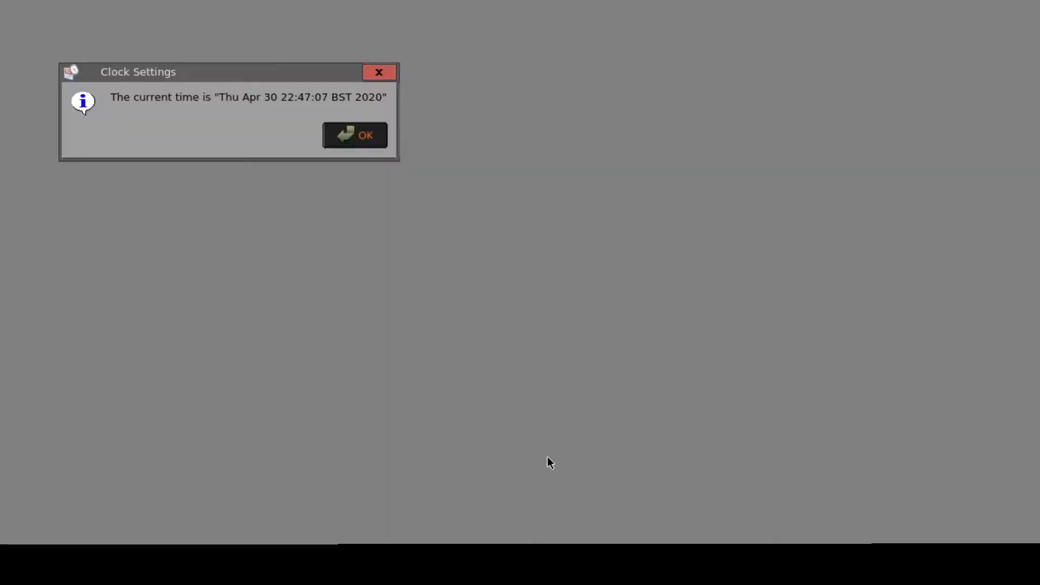
left_click(359, 135)
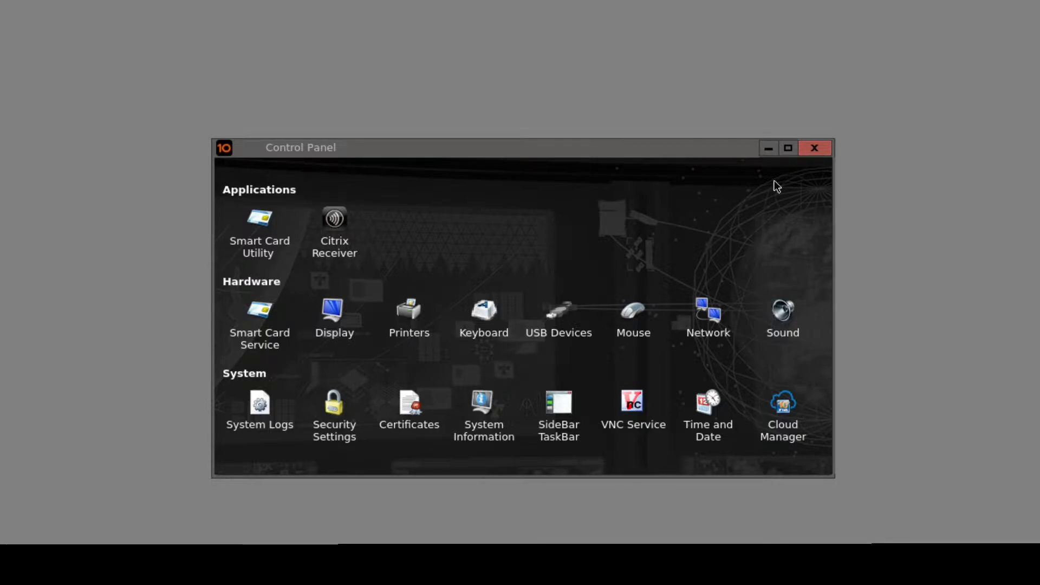
- In Certificates, switch the Source from base to Imported certificates, review the .pem list and close
double_click(399, 410)
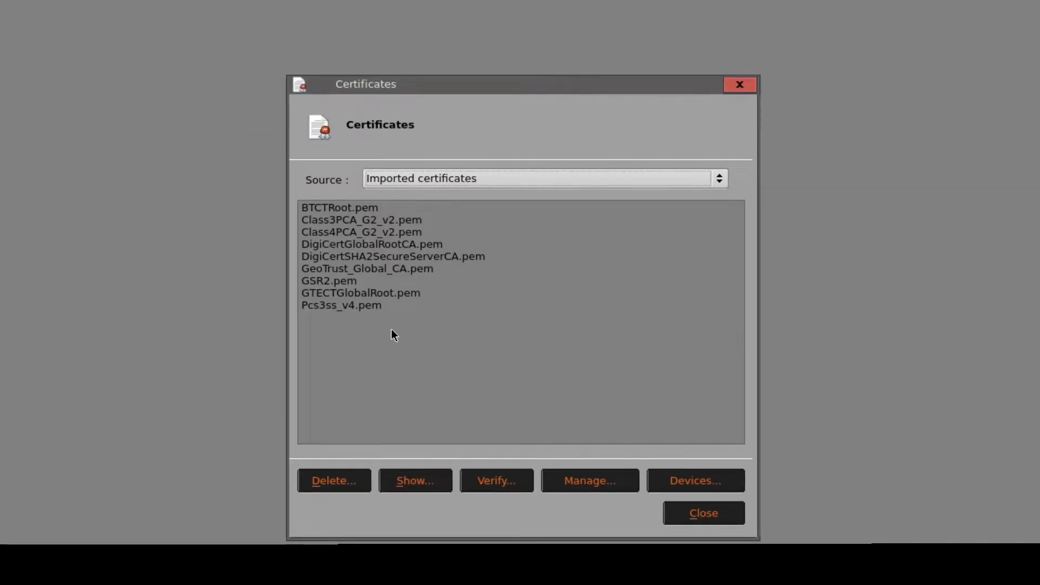
left_click(434, 177)
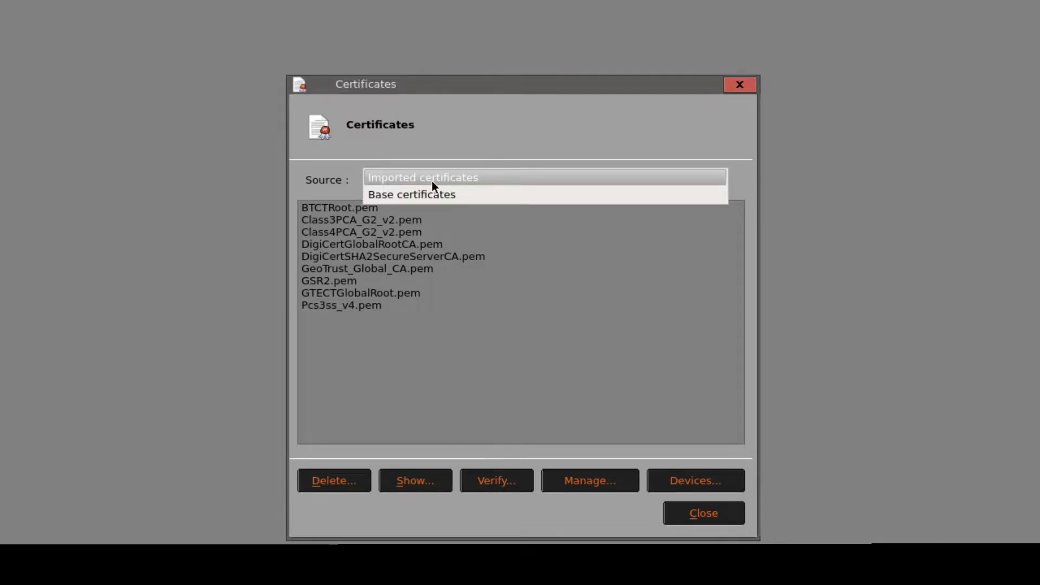
left_click(428, 194)
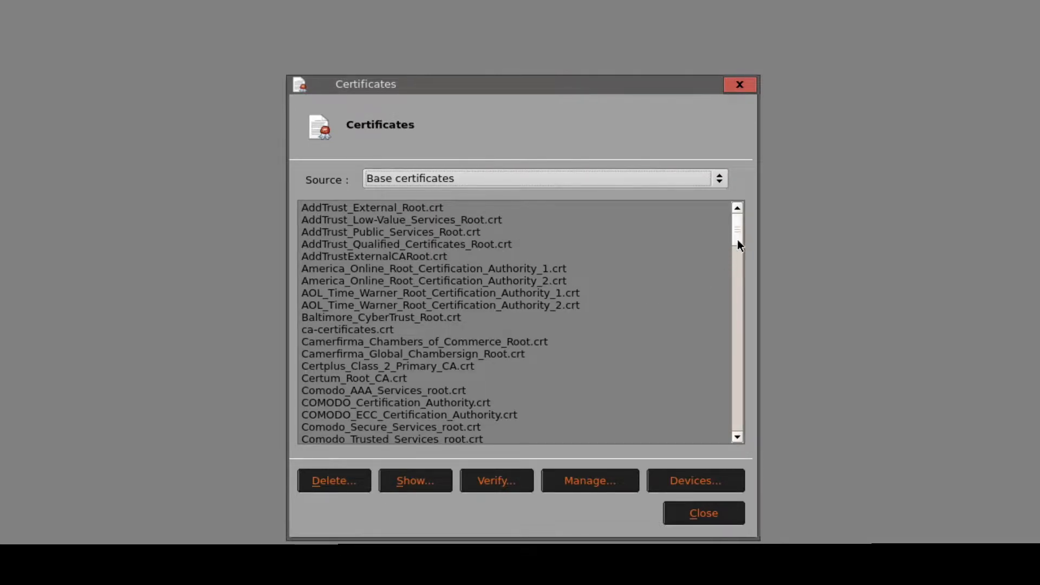
mouse_move(739, 224)
left_mouse_down()
mouse_move(706, 429)
mouse_move(735, 216)
left_mouse_up()
left_click(539, 180)
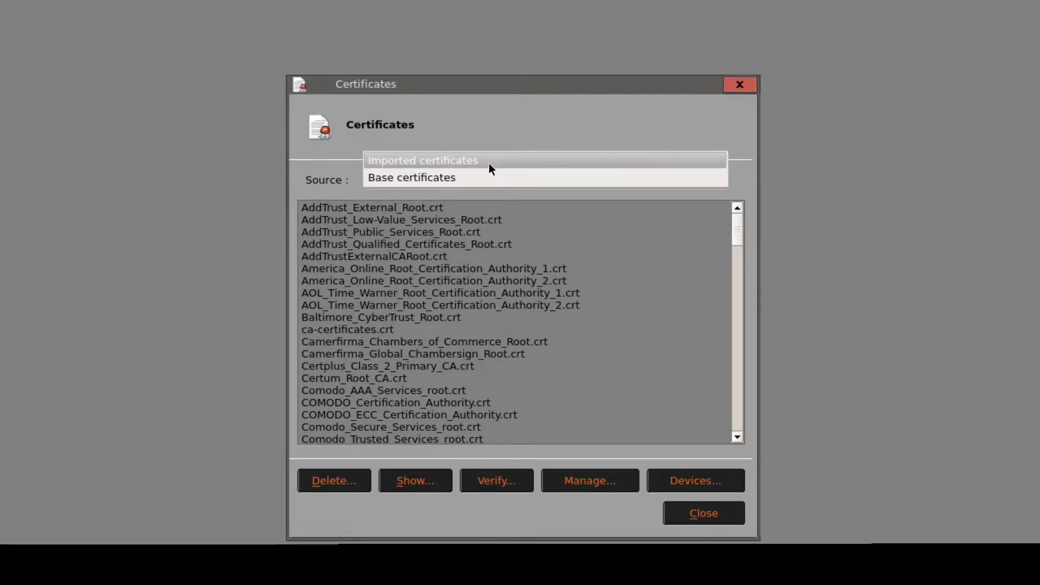
left_click(488, 162)
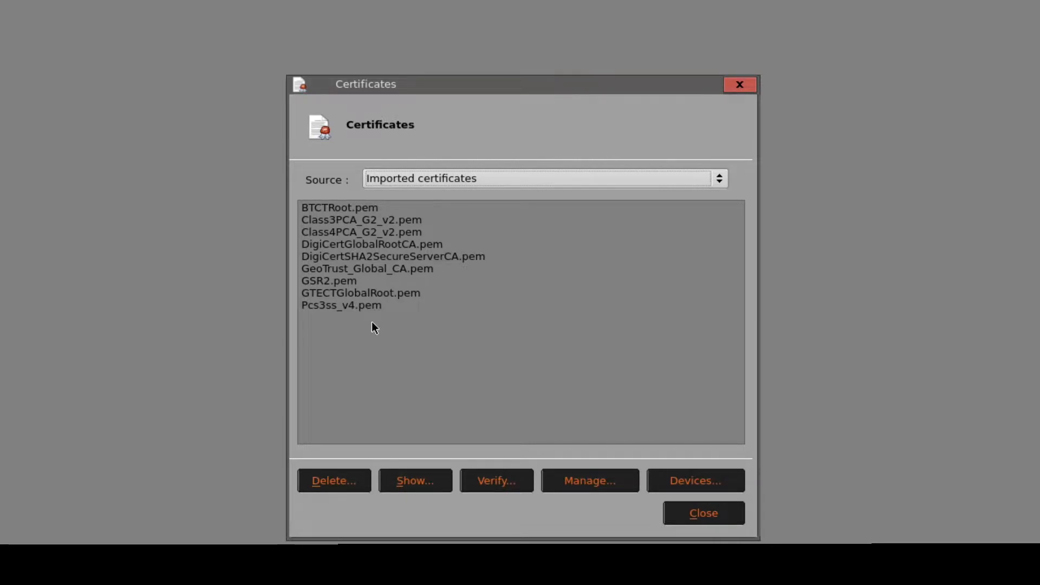
left_click(724, 521)
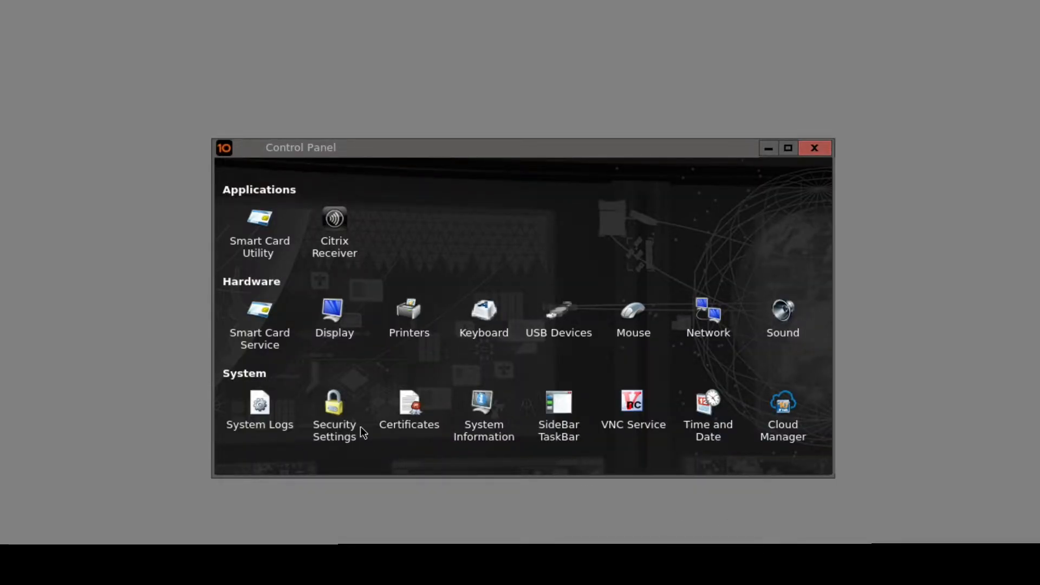
- Enable installation from USB storage in Security Settings and save
left_click(334, 419)
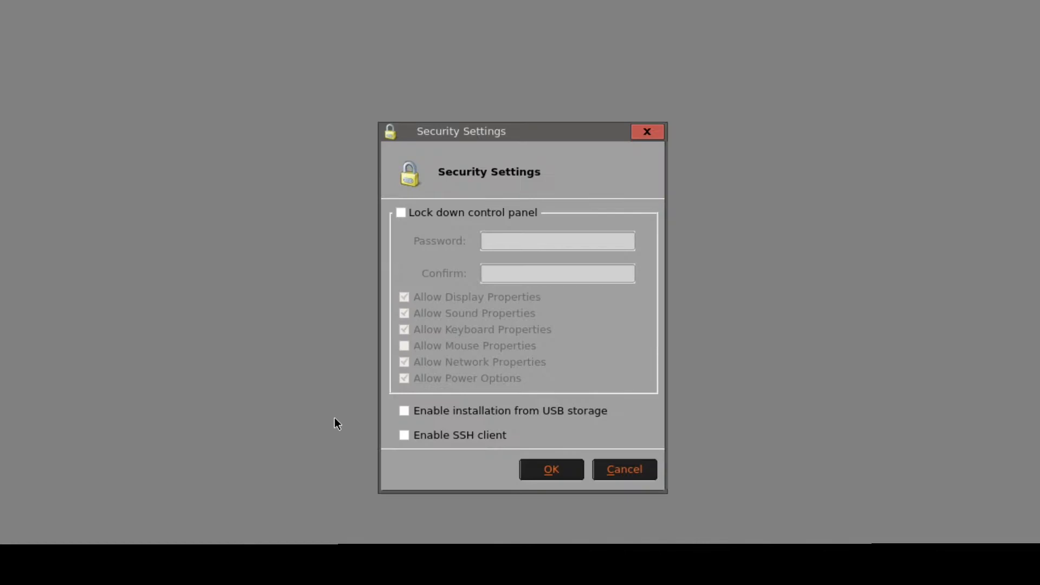
left_click(404, 411)
left_click(532, 470)
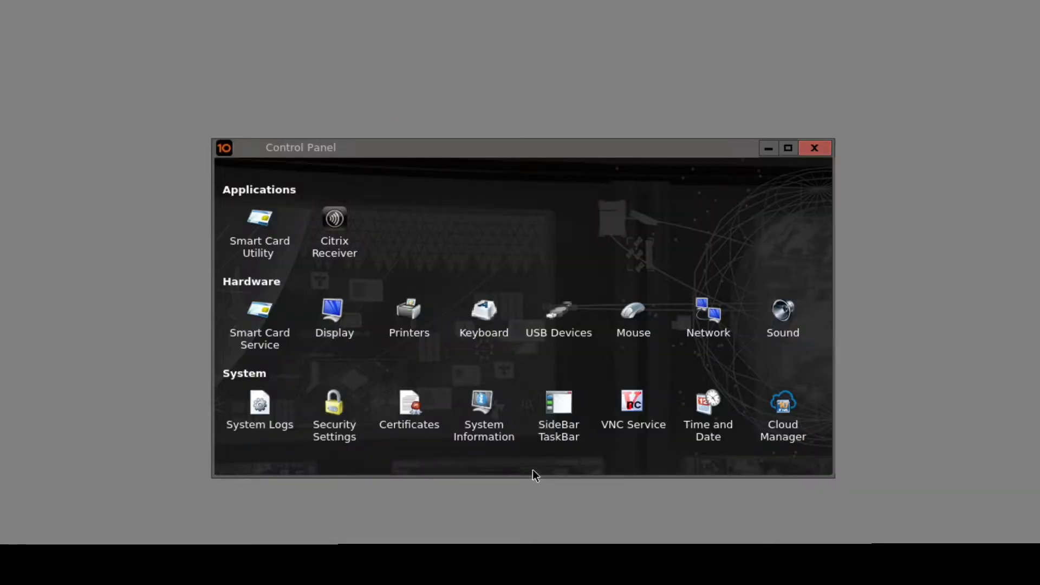
- Install the 10zig-dc-ca1-current110717.crt certificate from the USB drive
left_click(823, 148)
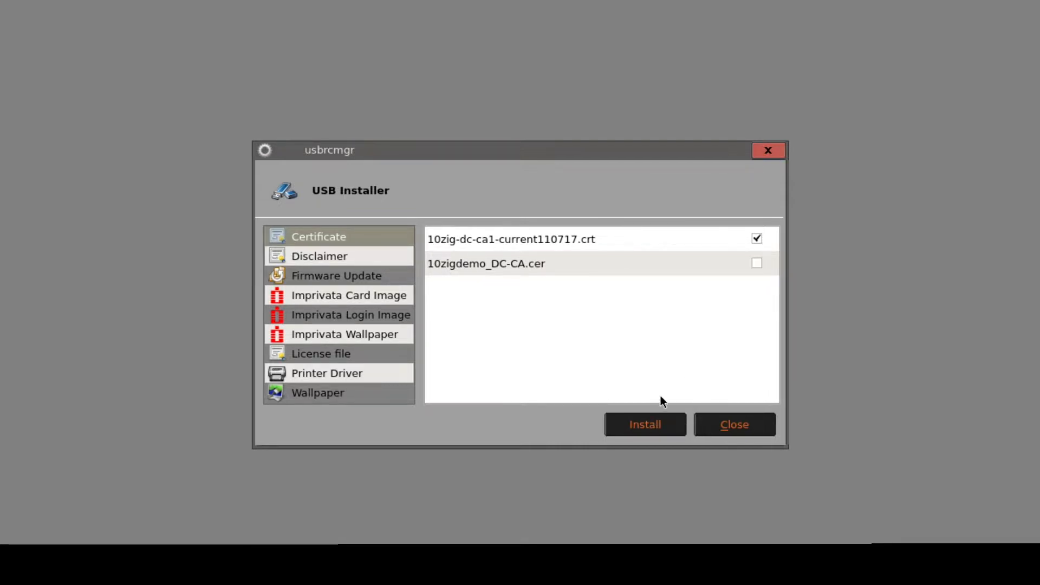
left_click(650, 421)
left_click(716, 421)
- Find 10zig-dc-ca1-current110717.crt among imported certificates, view its details, then open the certificate manager
left_click(421, 326)
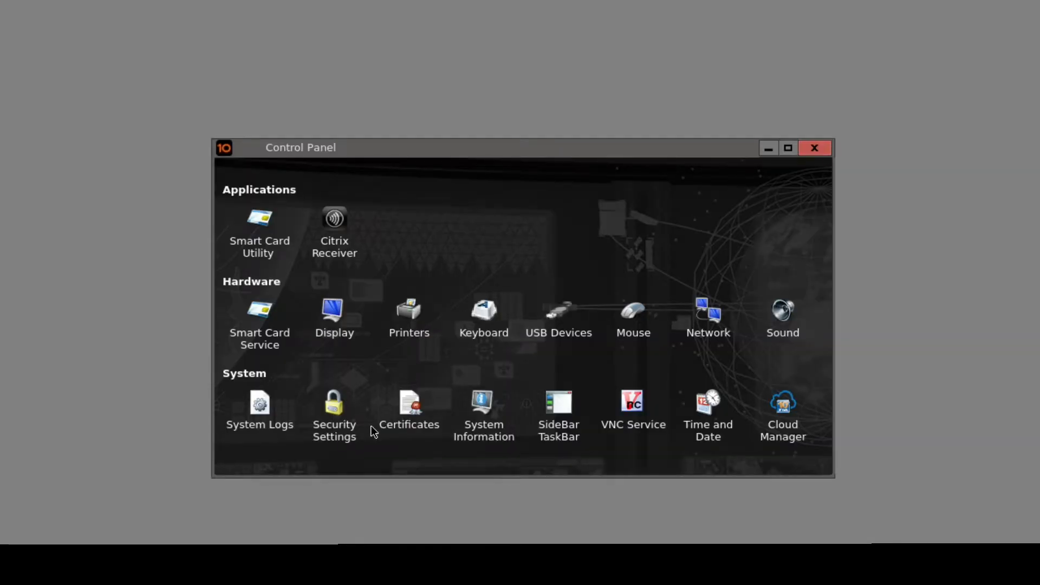
left_click(405, 423)
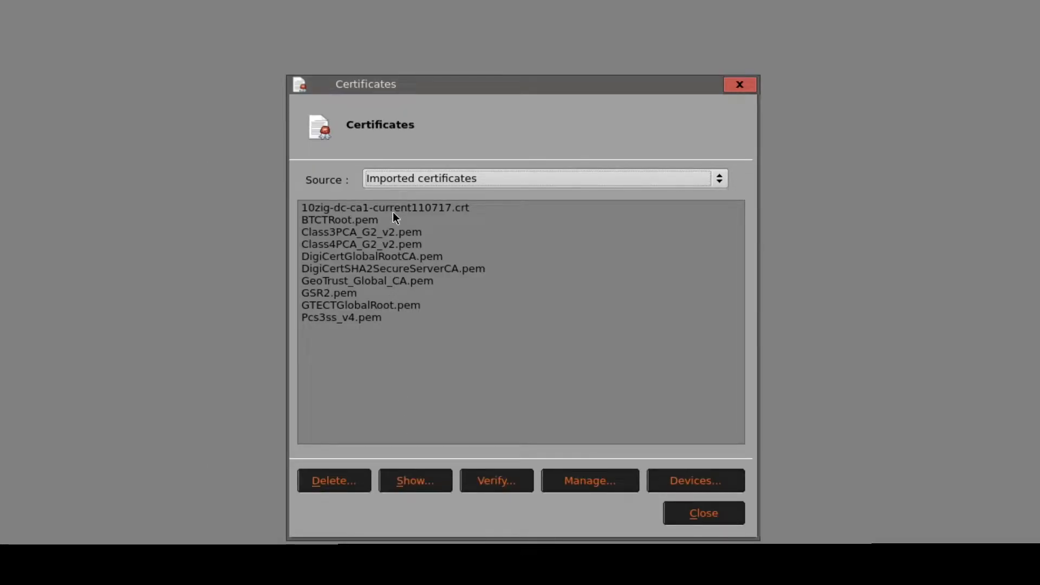
left_click(394, 211)
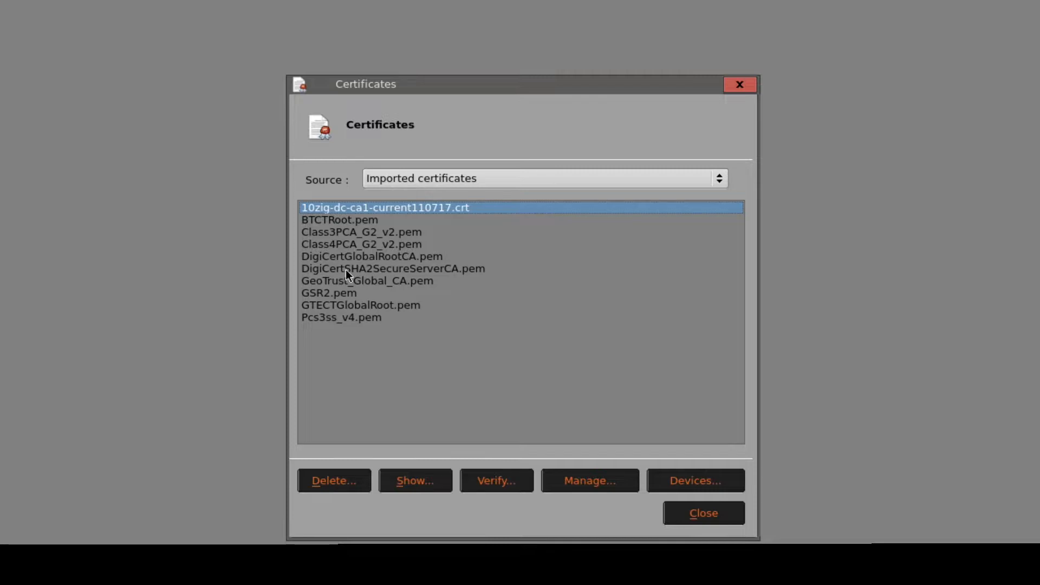
left_click(441, 486)
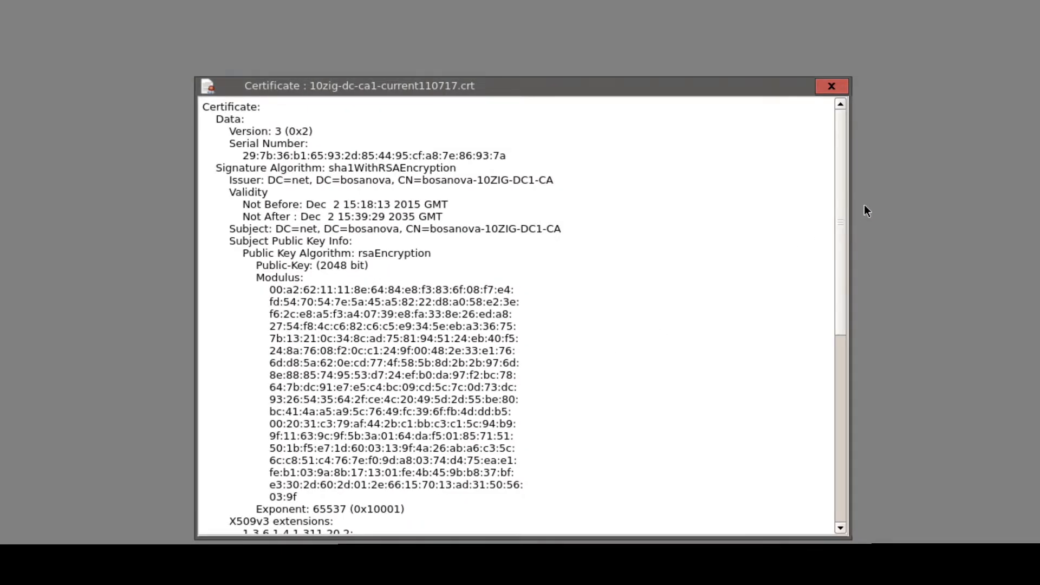
mouse_move(840, 127)
left_mouse_down()
mouse_move(824, 307)
mouse_move(847, 81)
left_mouse_up()
left_click(828, 85)
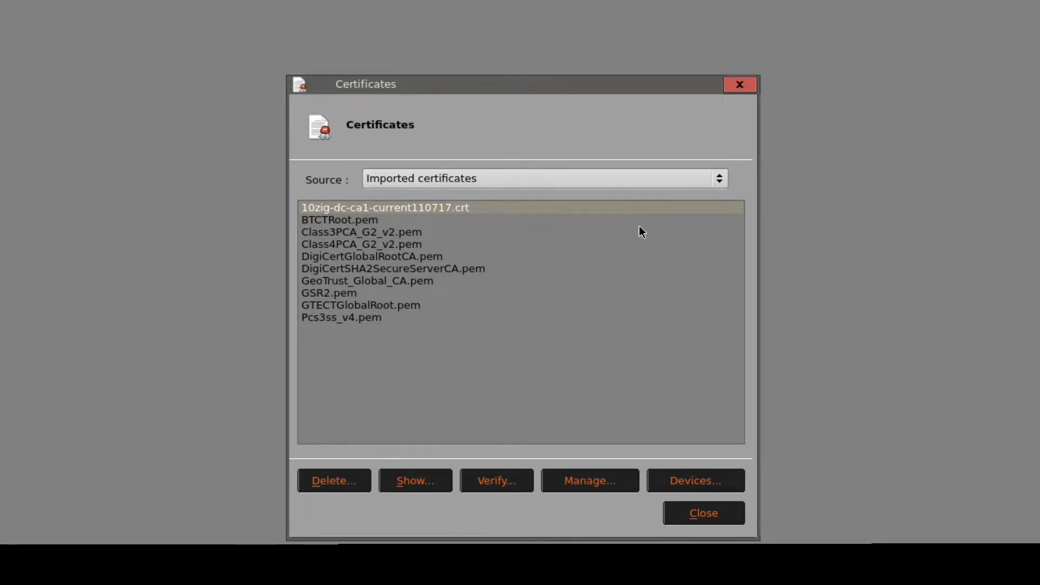
left_click(594, 484)
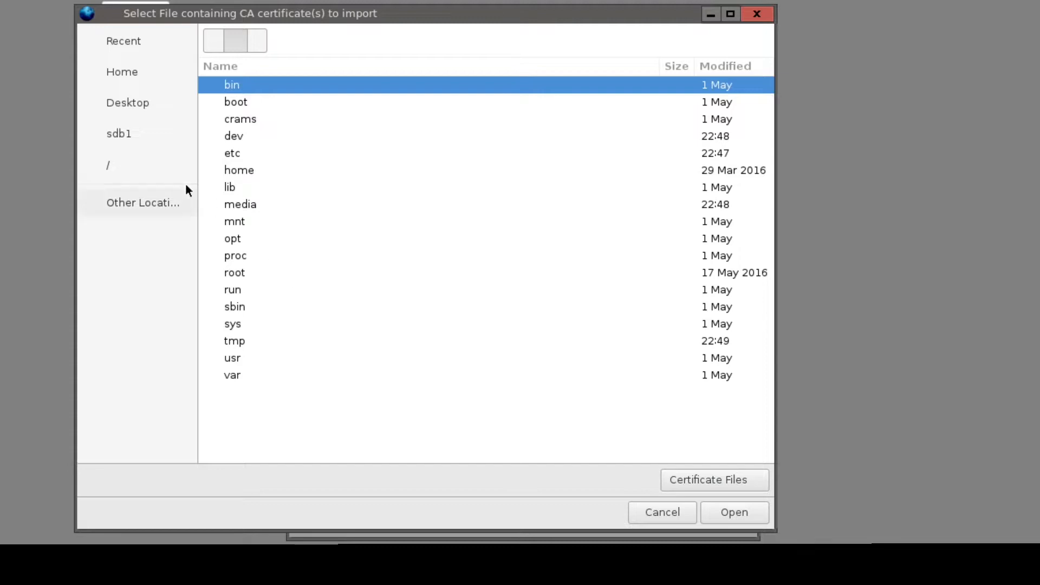
- Import 10zig-dc-ca1-current110717.crt from sdb1 as a trusted authority and close the Certificate Manager
left_click(119, 132)
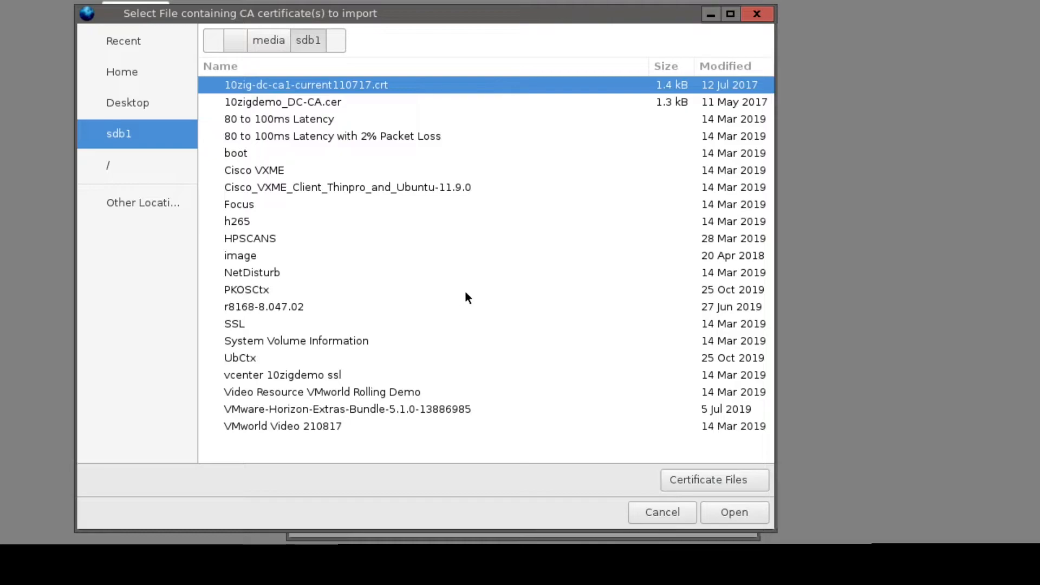
left_click(752, 517)
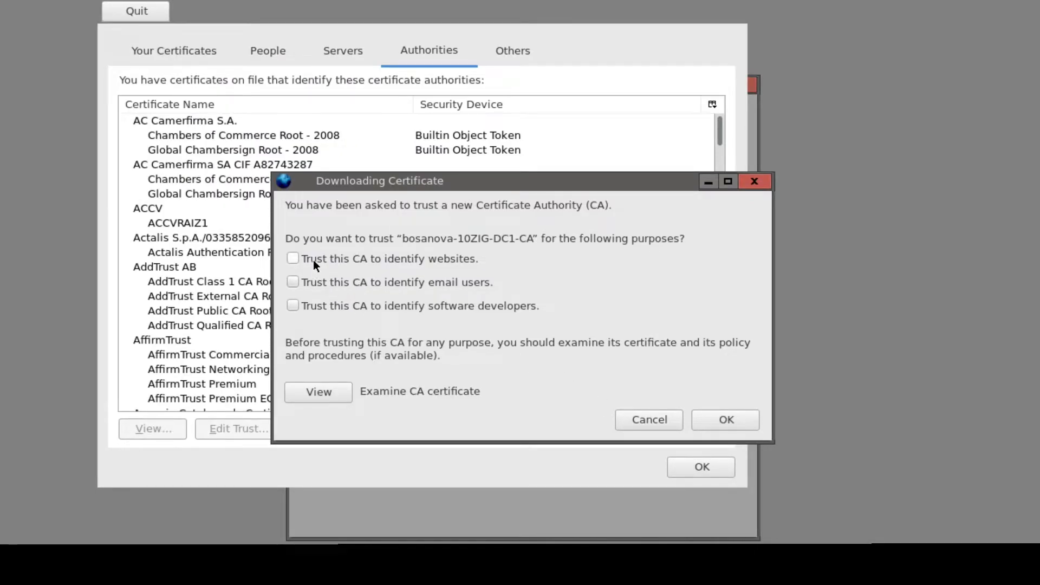
left_click(727, 421)
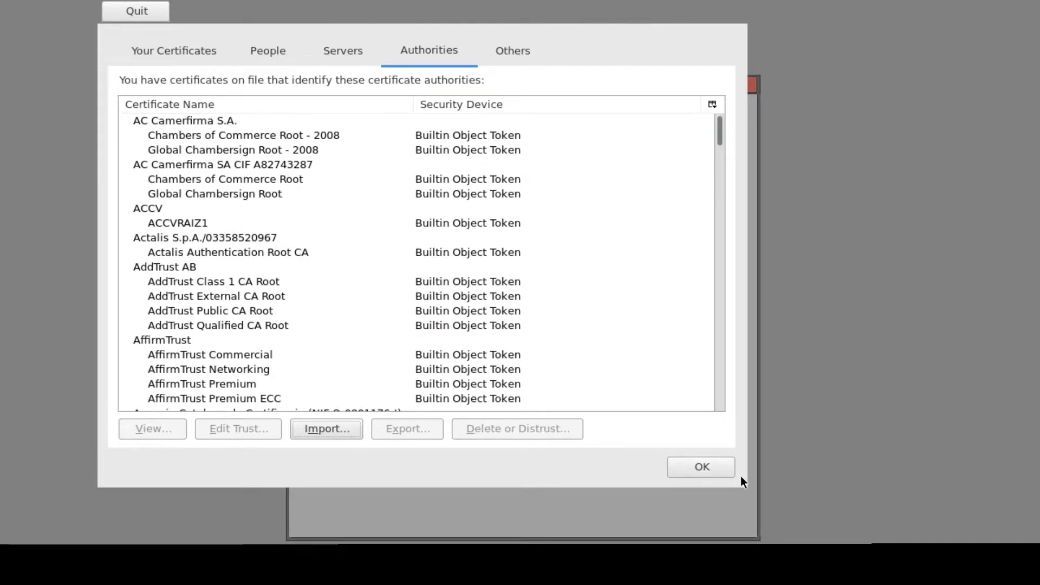
left_click(697, 470)
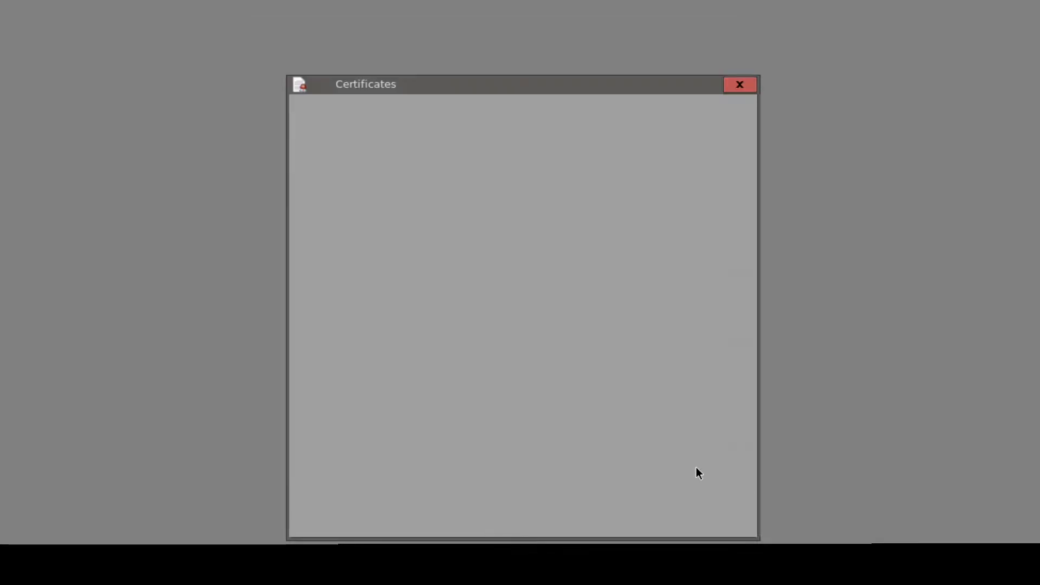
- Close Certificates and Control Panel, confirm Login reaches StoreFront sign-in, quit, and reopen Control Panel
left_click(693, 515)
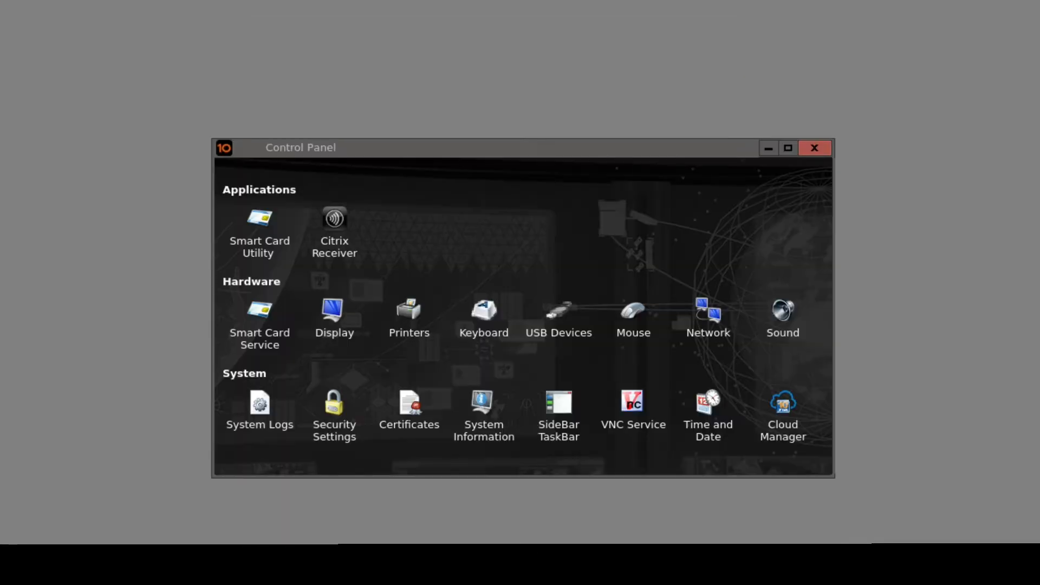
left_click(820, 151)
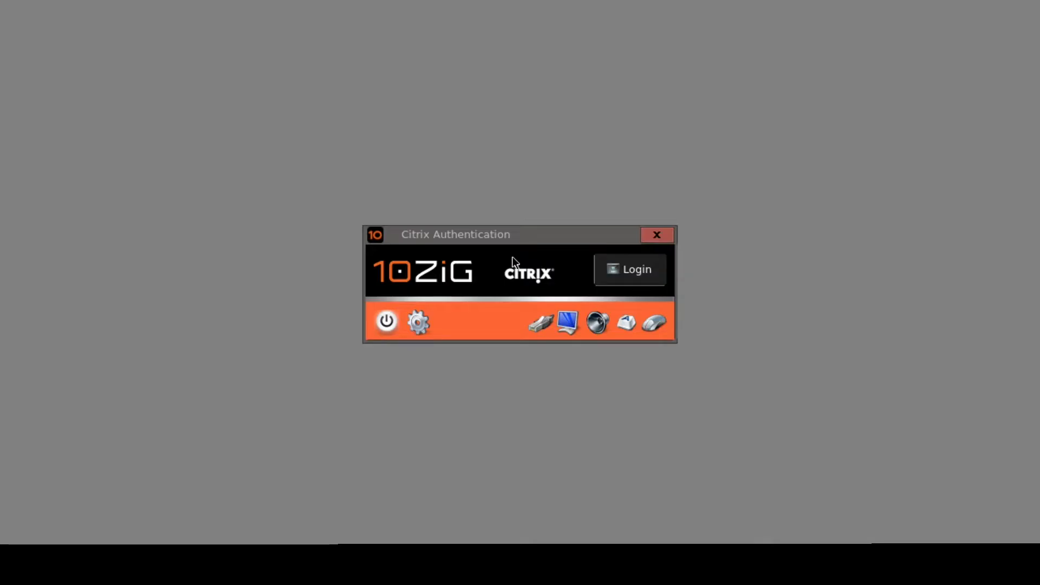
left_click(652, 277)
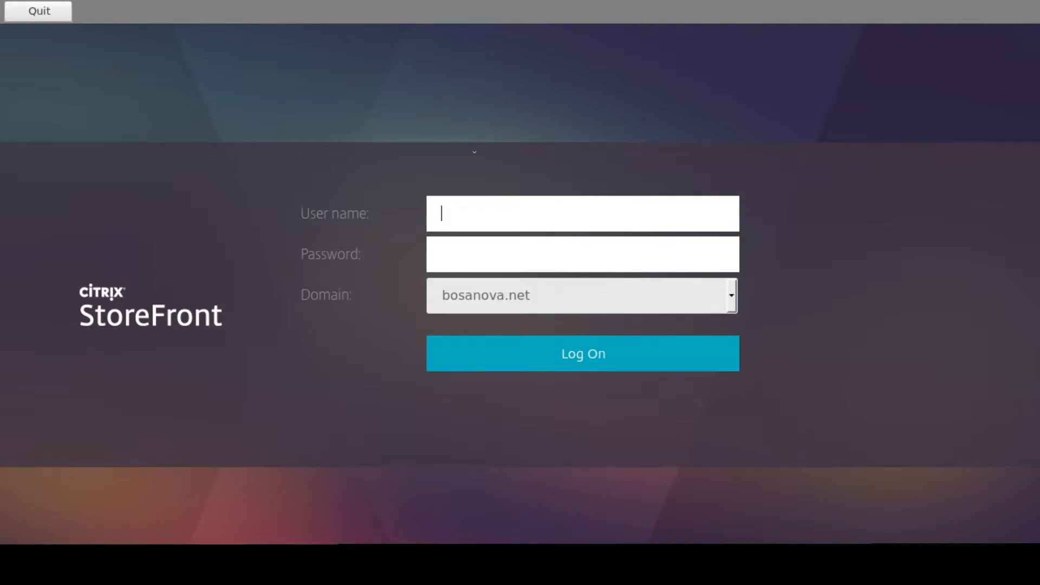
left_click(60, 10)
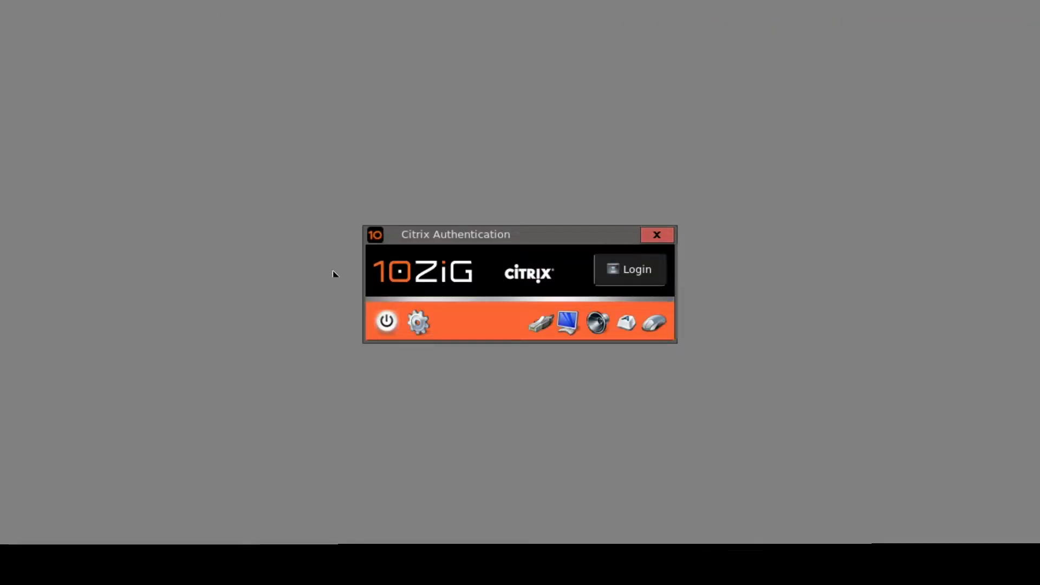
left_click(418, 322)
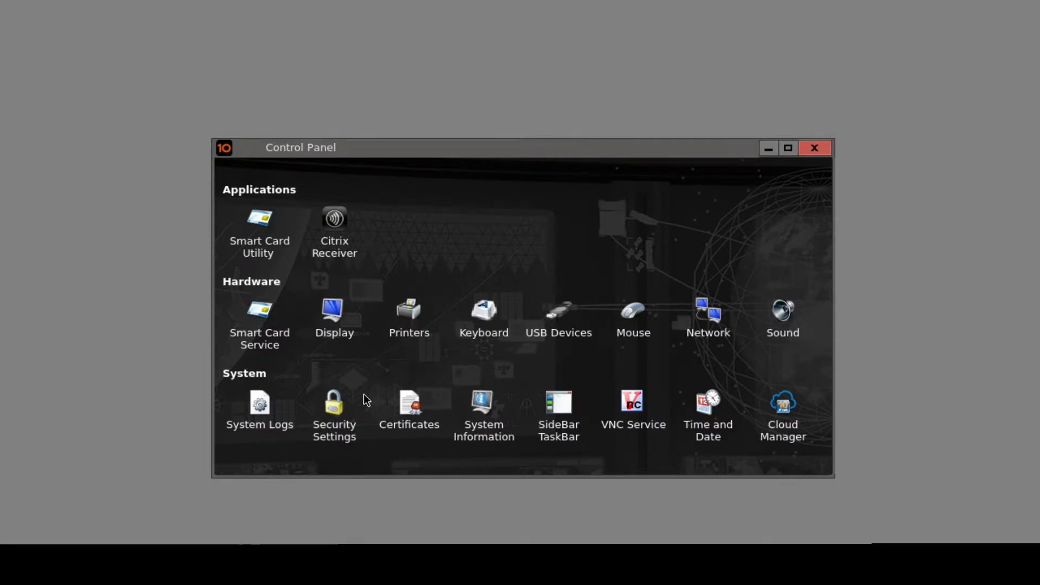
- In Security Settings, enable Lock down control panel and set a lockdown password, entered and confirmed
double_click(342, 417)
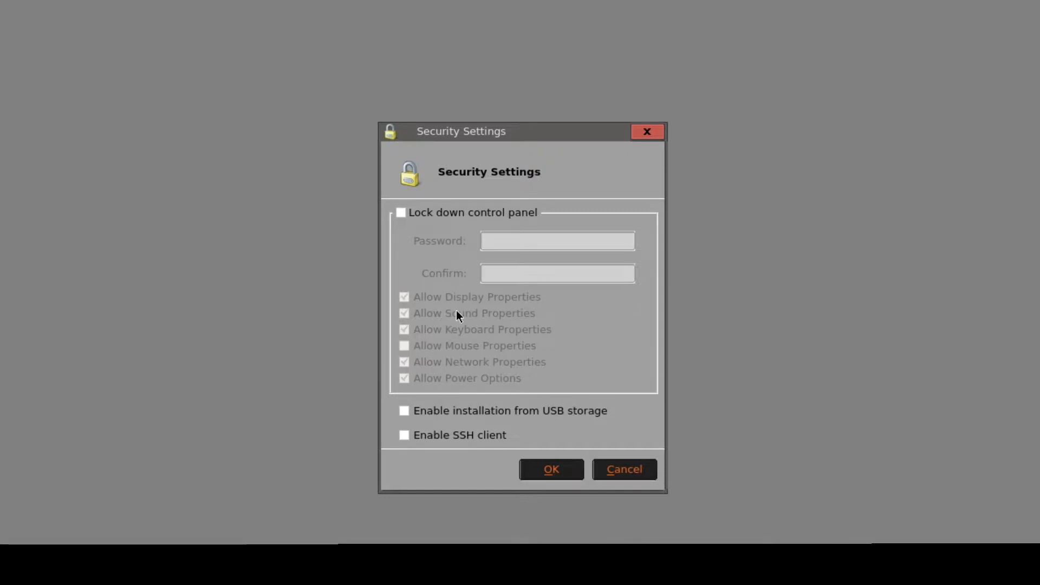
left_click(422, 212)
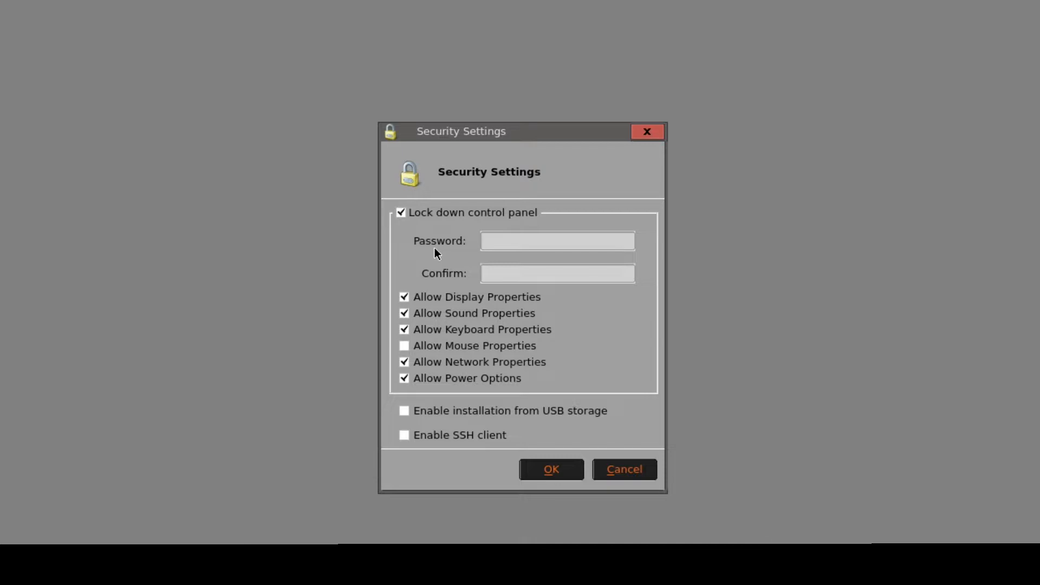
left_click(556, 234)
type("*********")
key("Tab")
type("********")
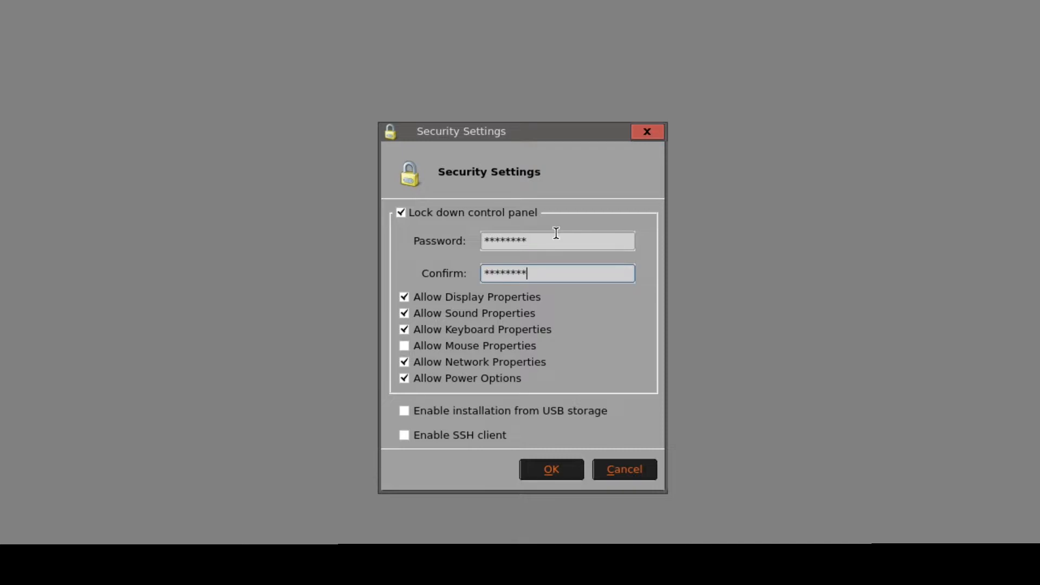
- Disallow Keyboard Properties and Network Properties for locked-down users, then save with OK
left_click(404, 331)
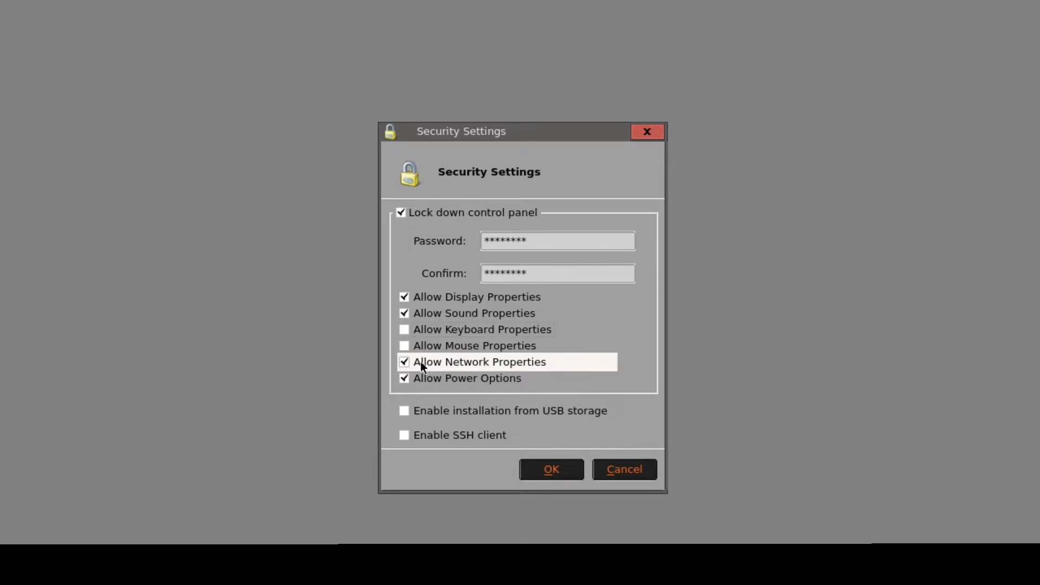
left_click(406, 361)
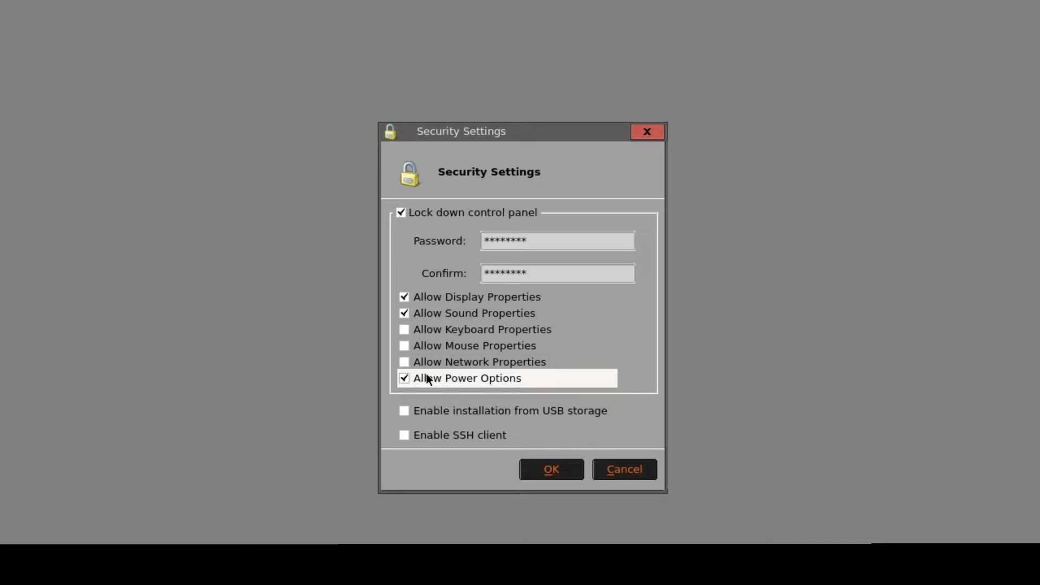
left_click(567, 476)
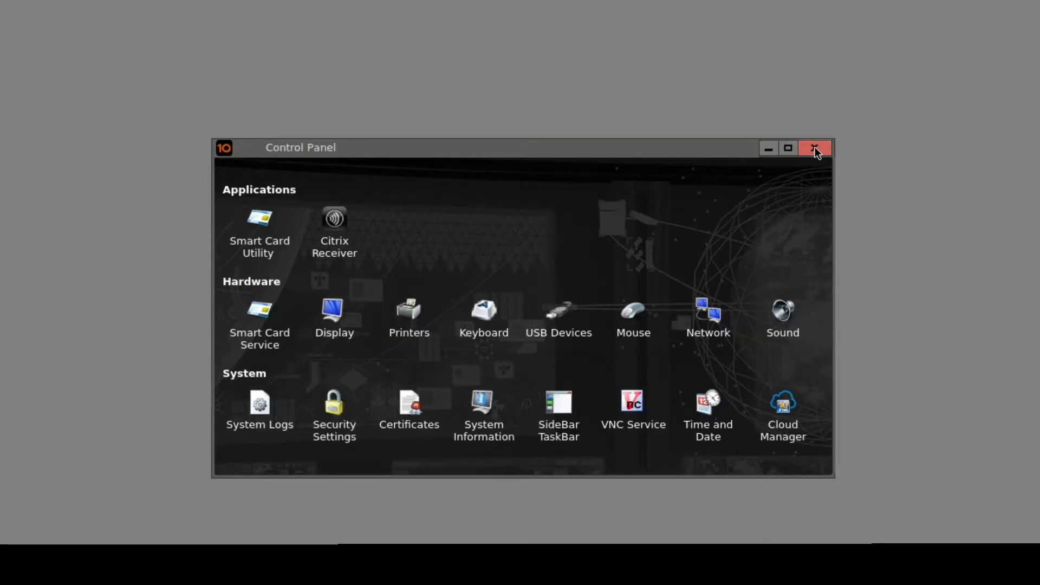
- Close the Control Panel and look over the sound settings without changing them
left_click(814, 148)
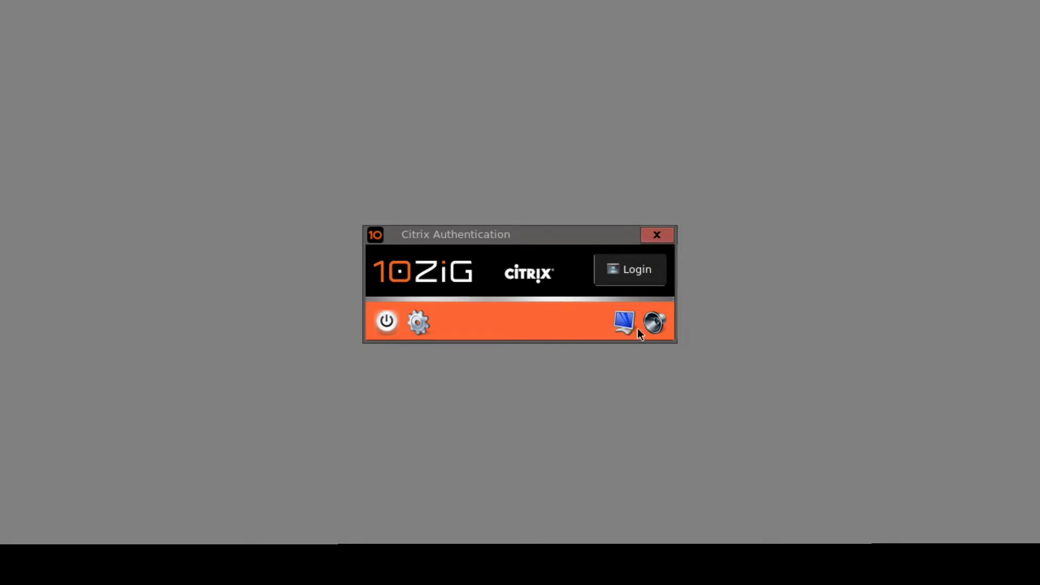
left_click(653, 324)
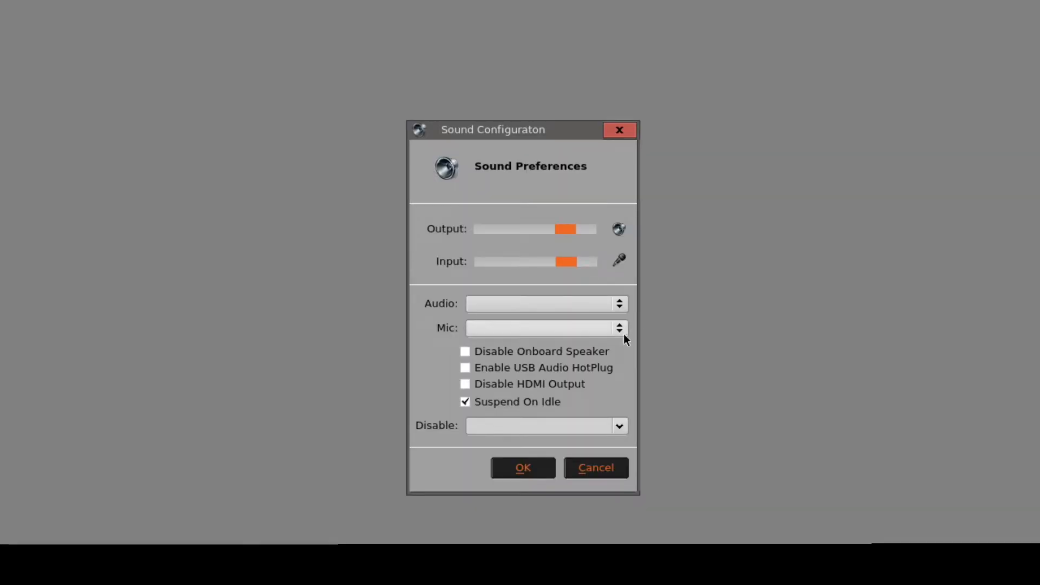
left_click(591, 469)
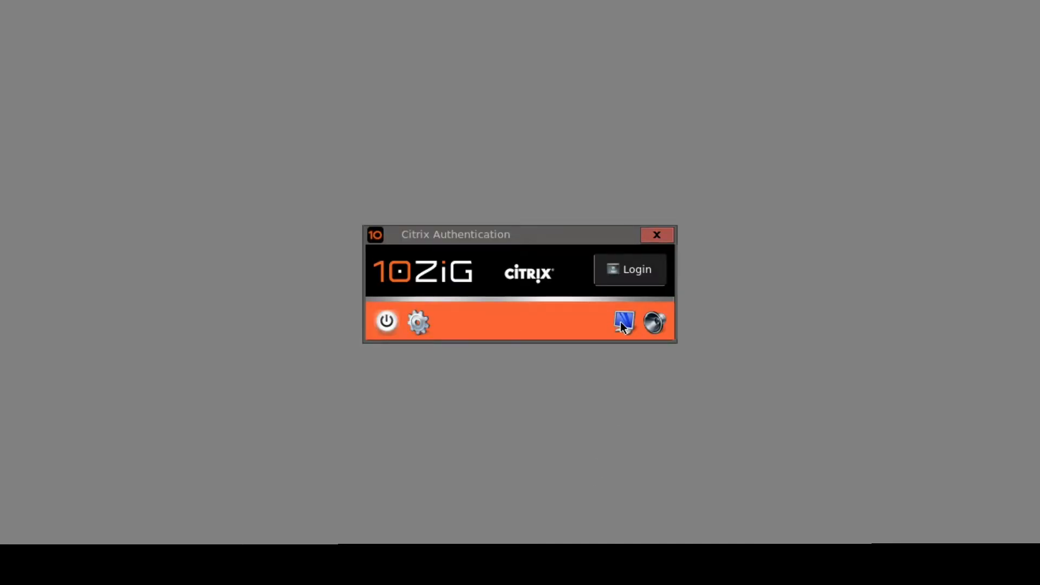
- Enter the terminal password to unlock the protected Control Panel
left_click(421, 323)
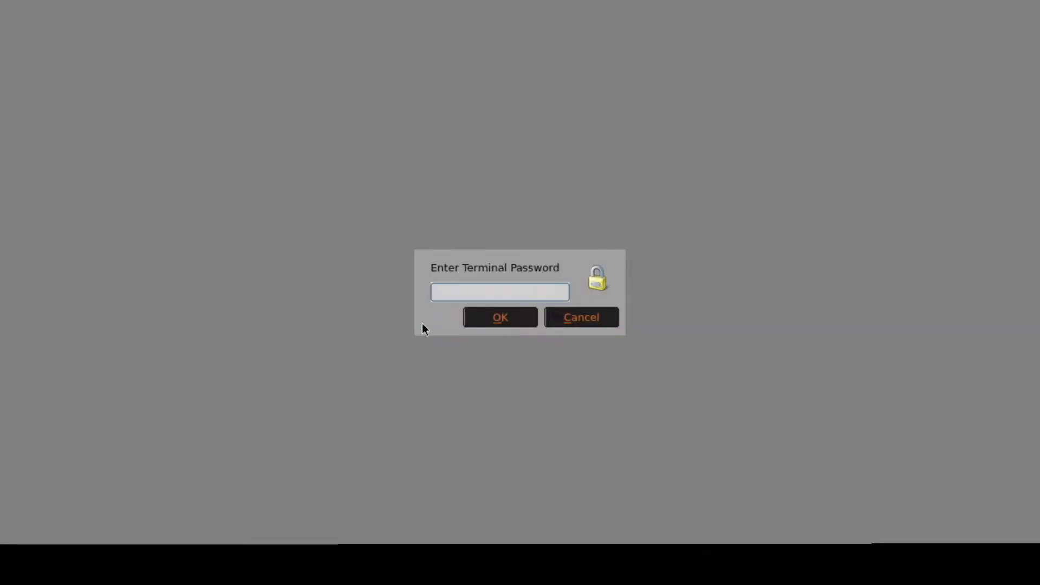
type("********")
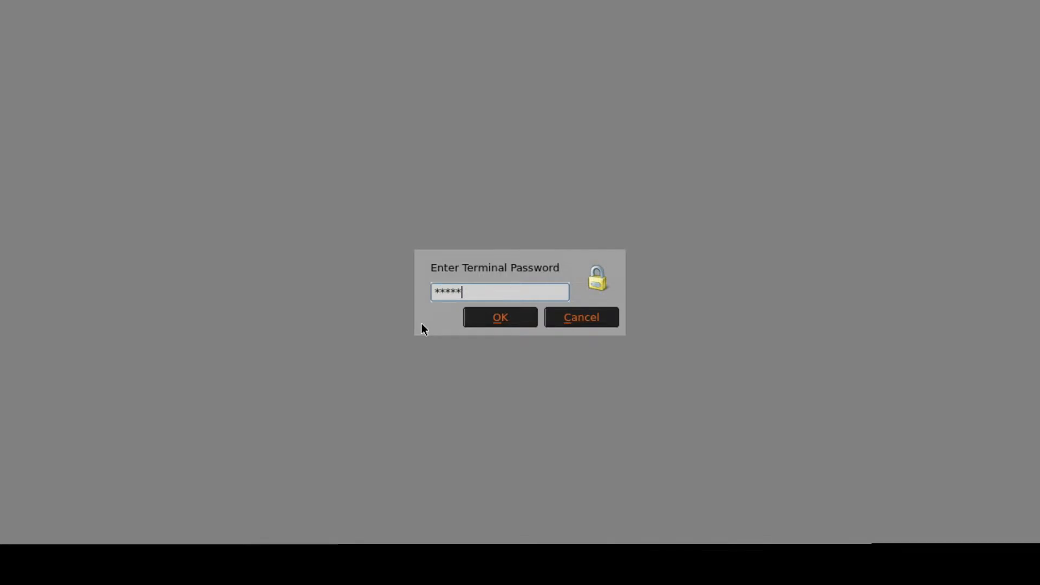
key("Return")
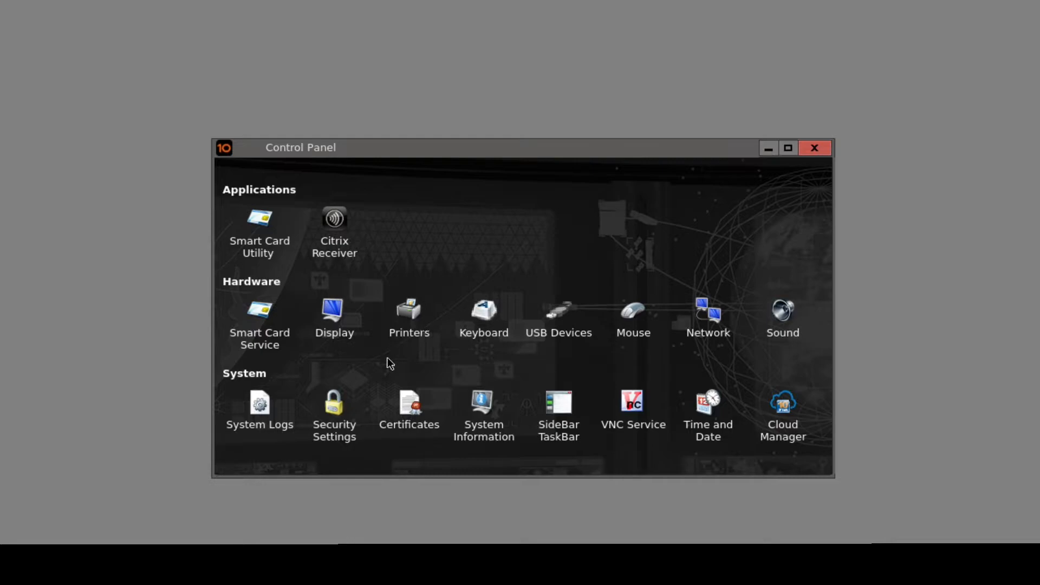
- Open the Citrix Receiver settings and review the General page, toggling hardware video decoding
double_click(339, 226)
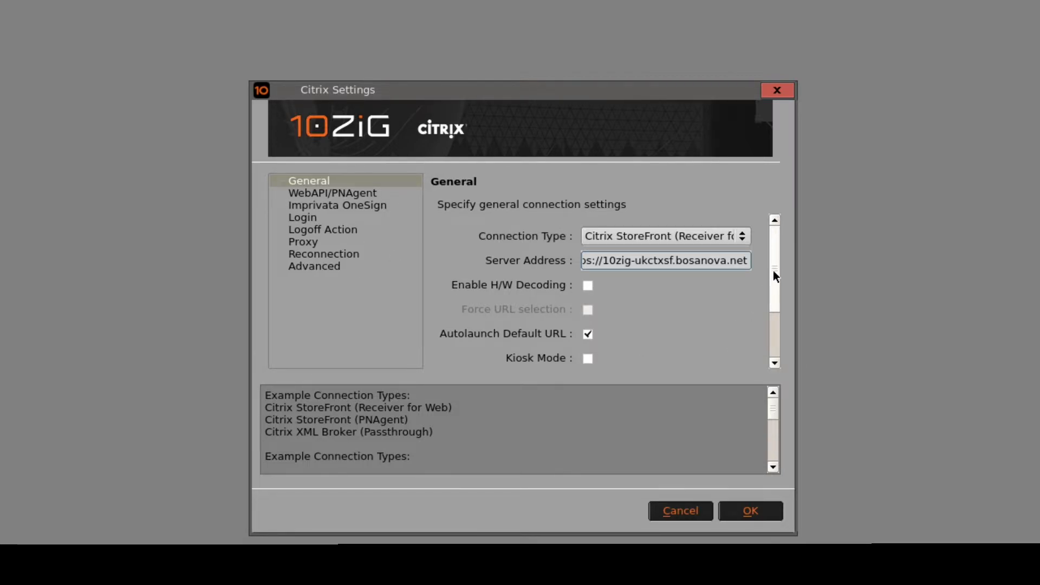
left_click(591, 286)
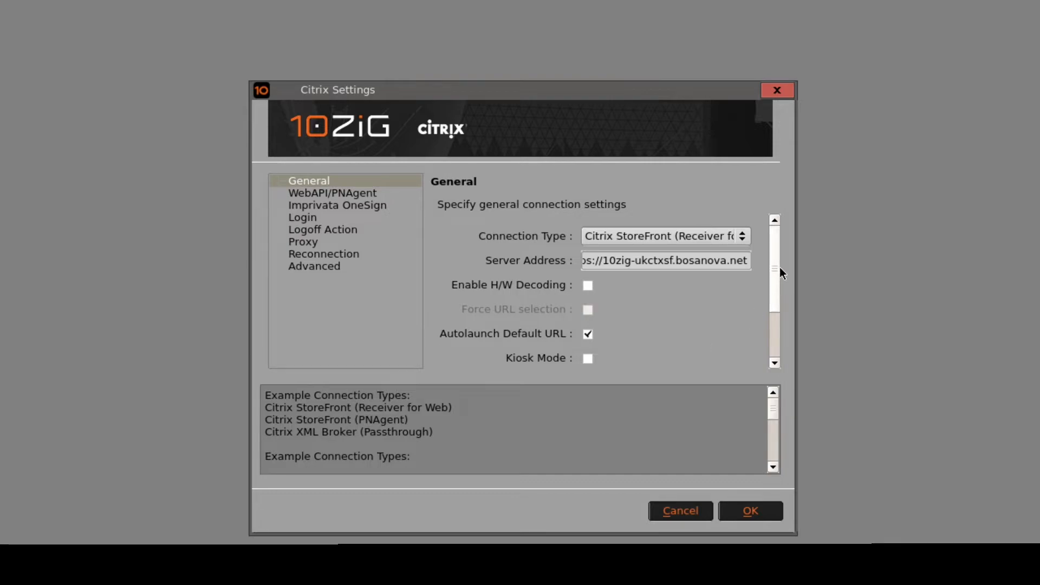
left_click_drag(776, 267, 776, 282)
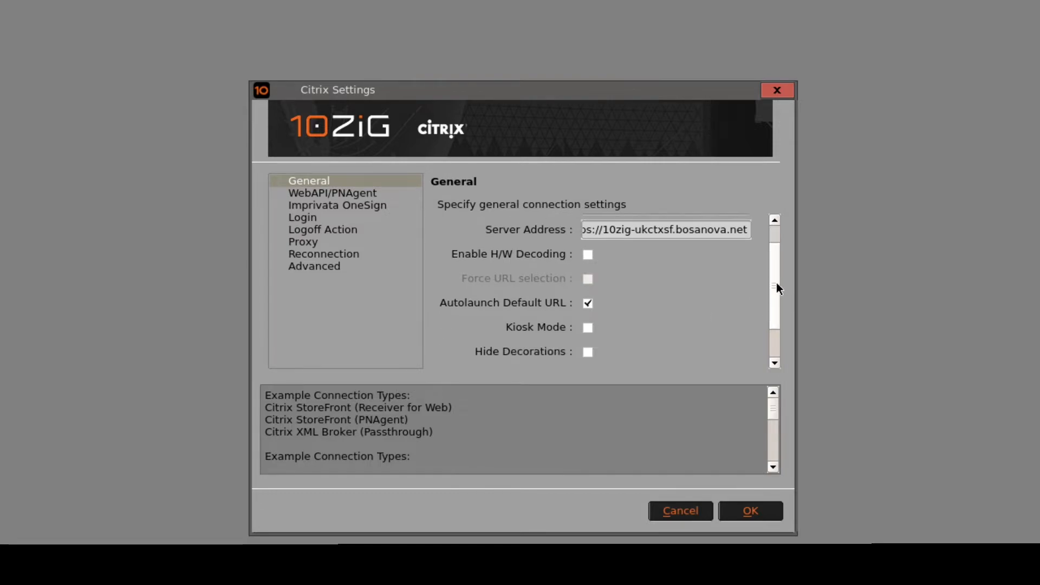
left_click(586, 305)
left_click(586, 304)
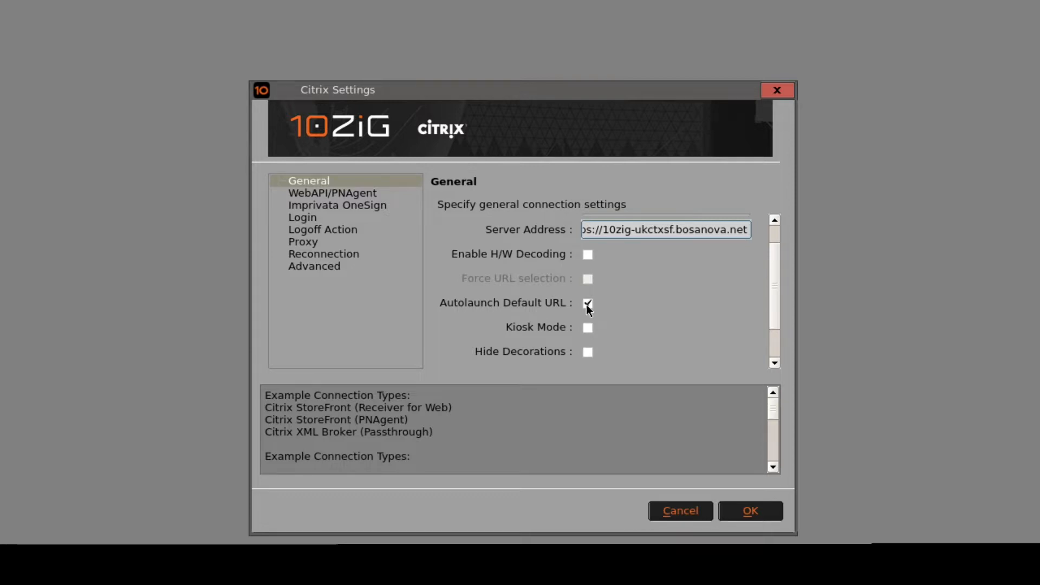
scroll(778, 303, "up", 2)
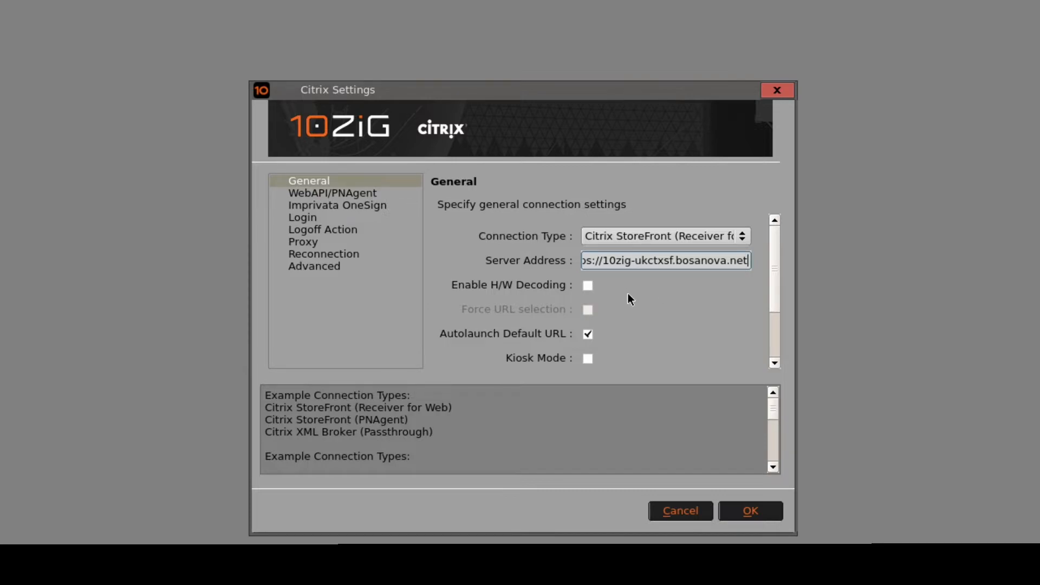
type(", https://10zig-citrixwi.")
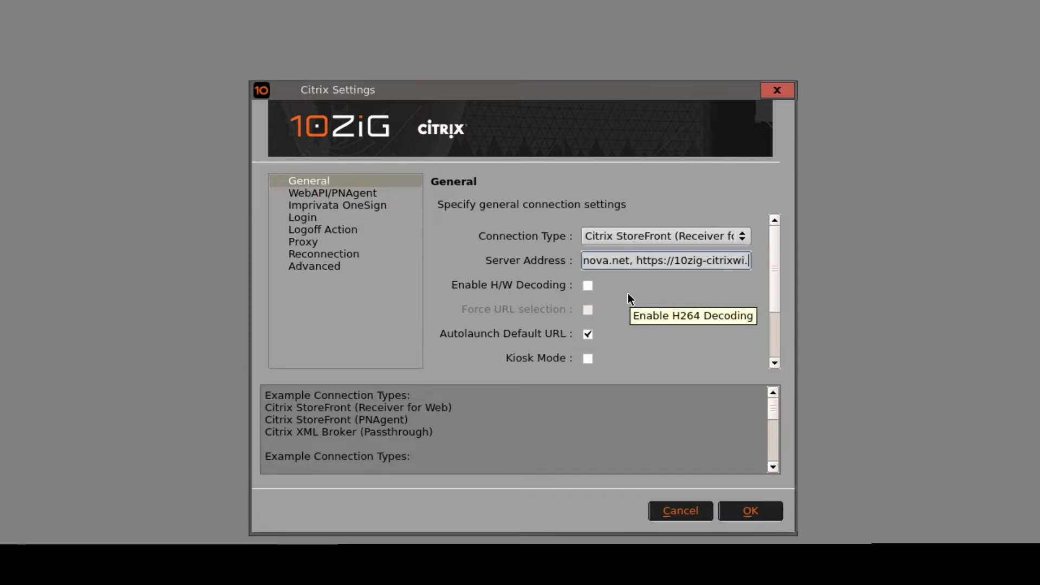
type("bosanova.net")
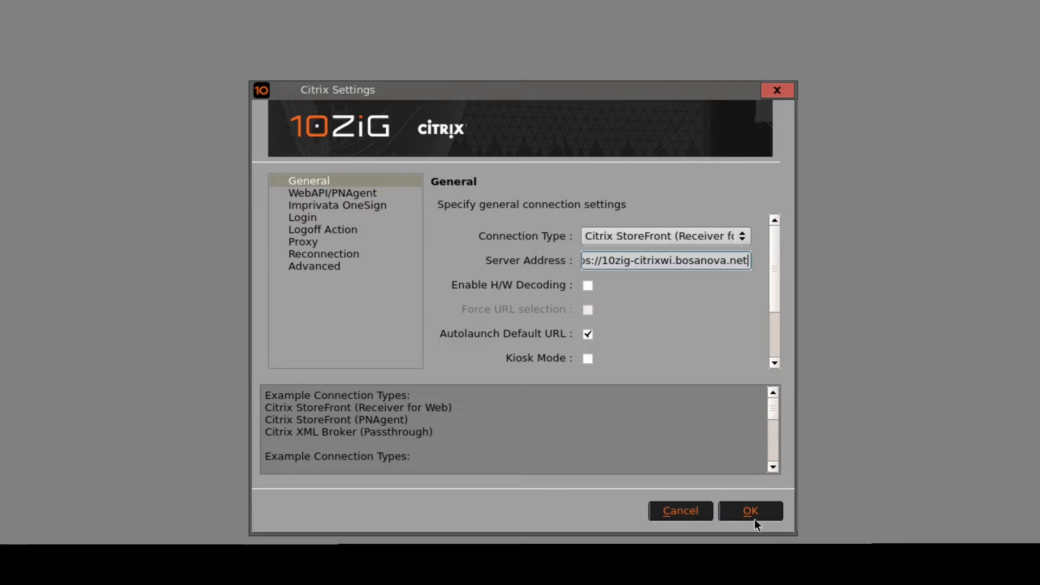
left_click(587, 333)
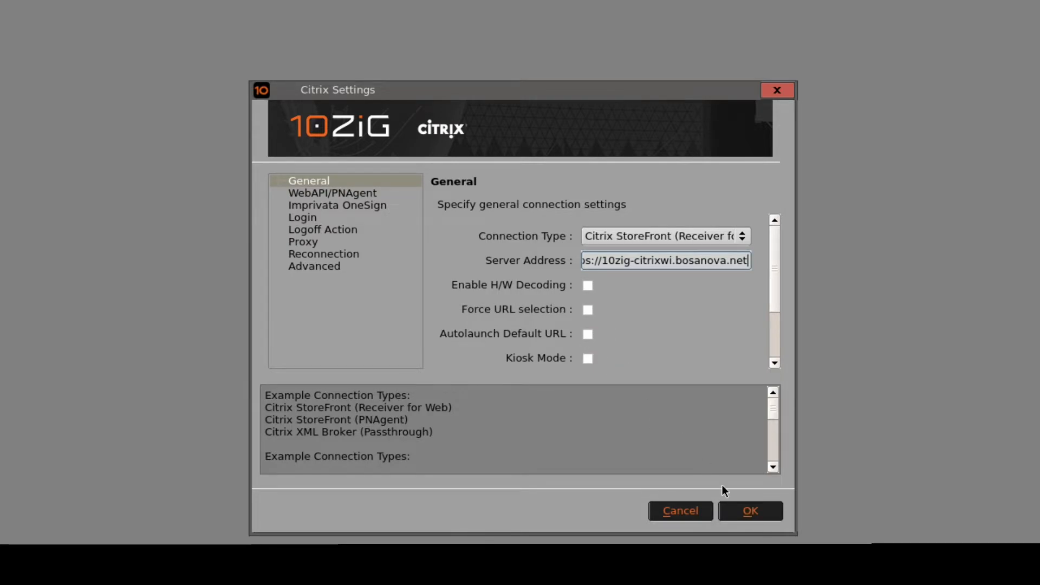
left_click(739, 512)
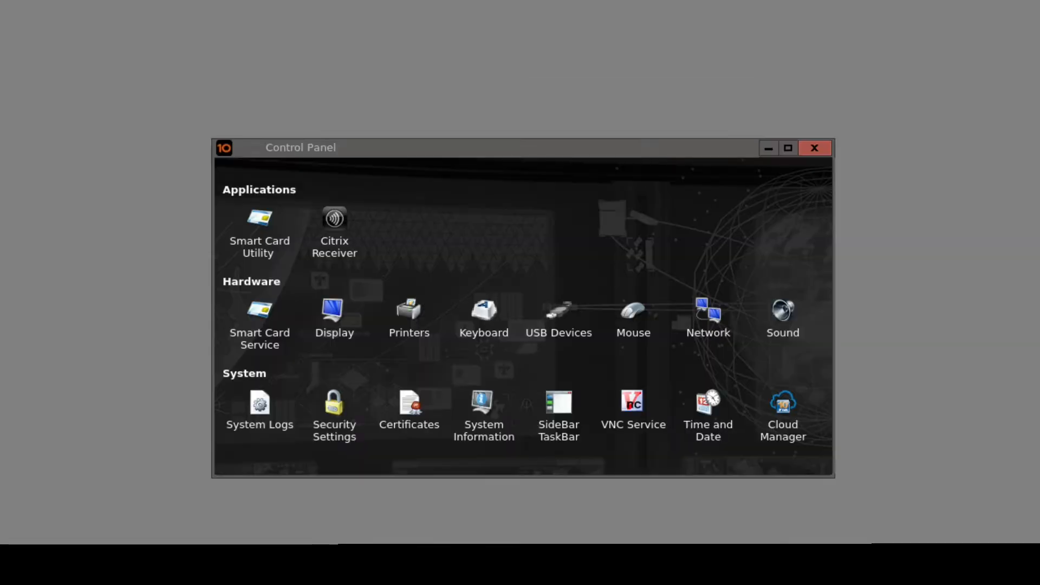
- Close the Control Panel and confirm both StoreFront URLs appear in the sign-in URL list
left_click(814, 151)
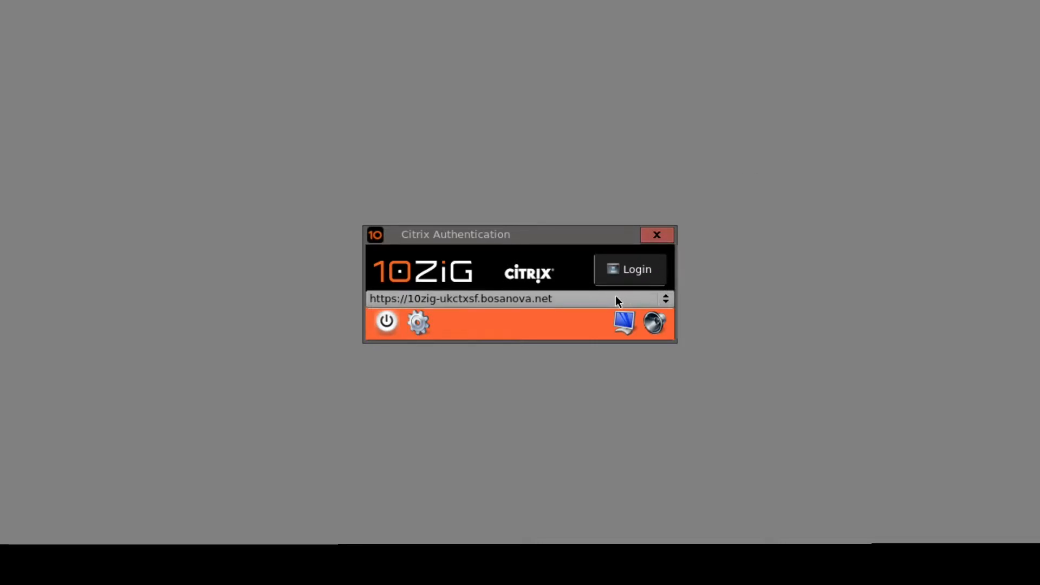
left_click(617, 301)
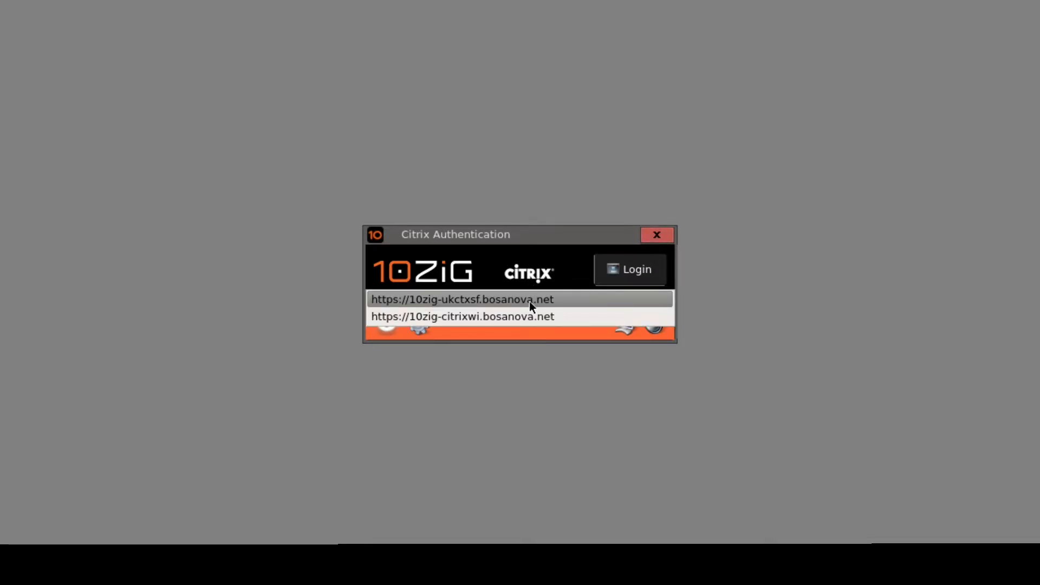
left_click(514, 266)
- Enter the terminal password and reopen the Citrix Receiver connection settings
left_click(422, 323)
type("********")
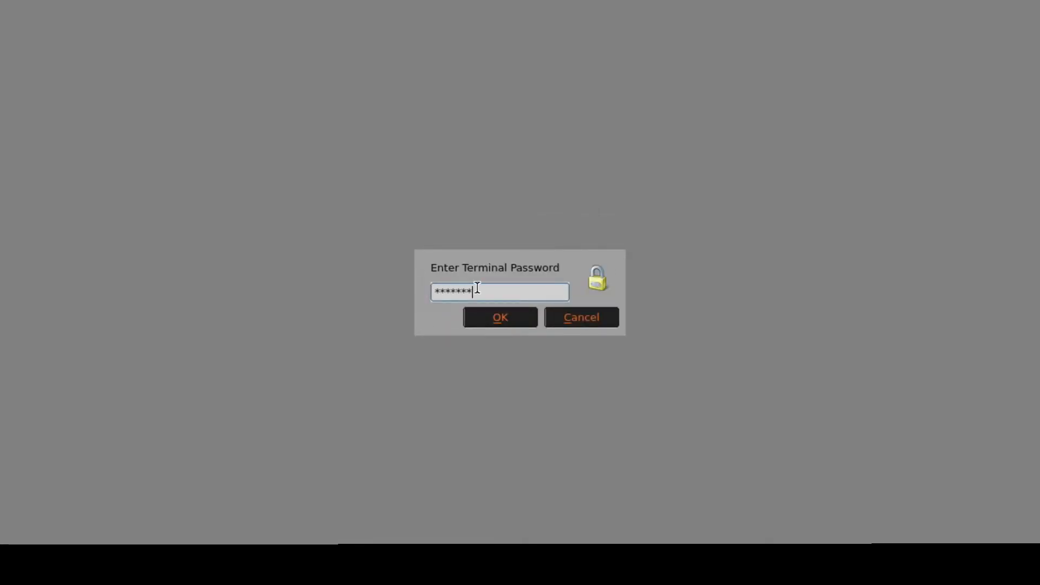
key("Return")
left_click(327, 217)
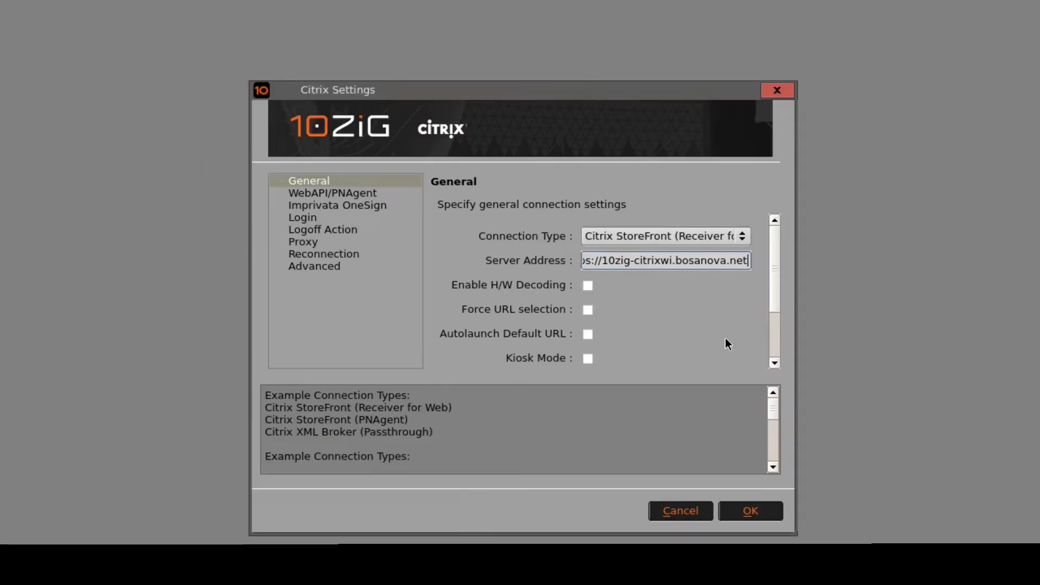
- Undo the stray server address text and re-enable Autolaunch Default URL
type(", https://10zig-ci")
key("BackSpace")
key("BackSpace")
key("BackSpace")
key("BackSpace")
key("BackSpace")
key("BackSpace")
key("BackSpace")
key("BackSpace")
key("BackSpace")
key("BackSpace")
key("BackSpace")
key("BackSpace")
key("BackSpace")
key("BackSpace")
key("BackSpace")
key("BackSpace")
key("BackSpace")
key("BackSpace")
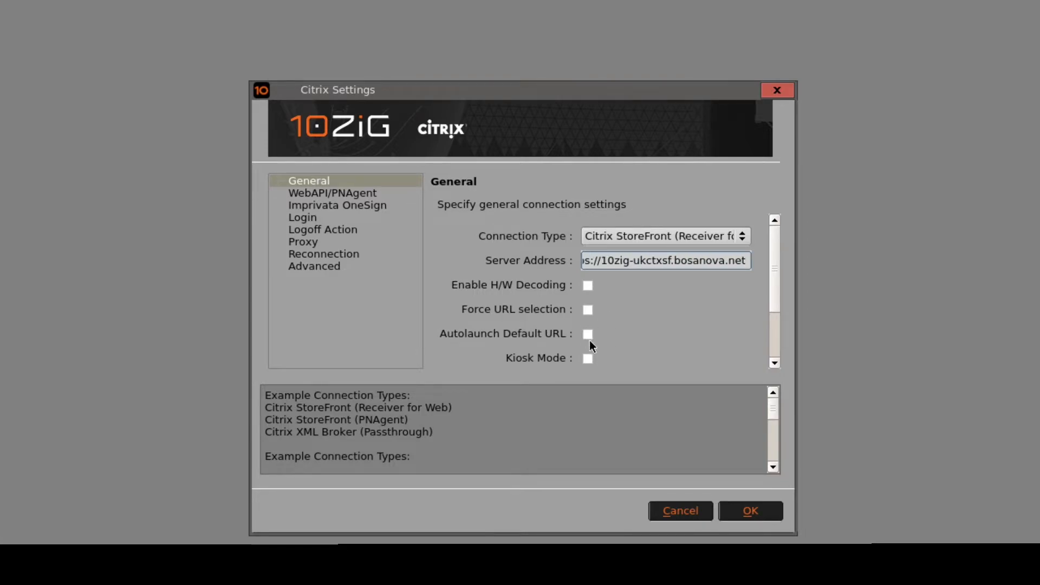
left_click(588, 334)
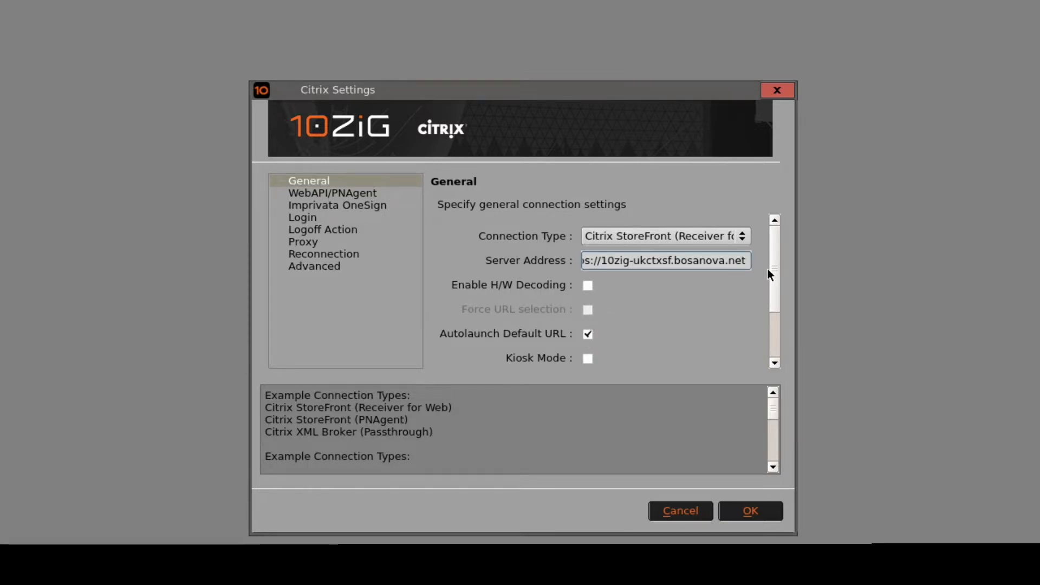
left_click_drag(775, 267, 769, 316)
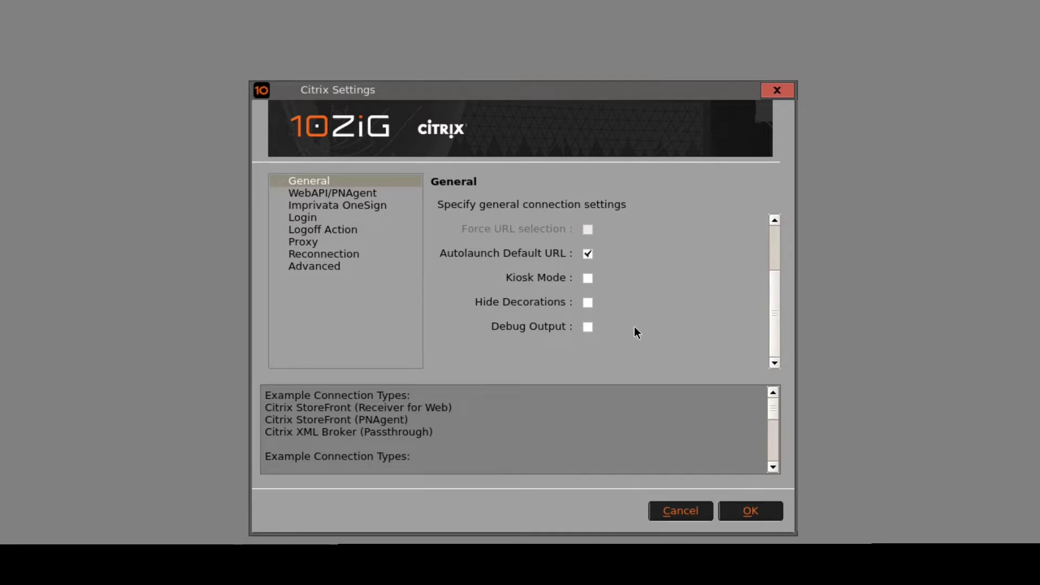
left_click_drag(774, 311, 776, 250)
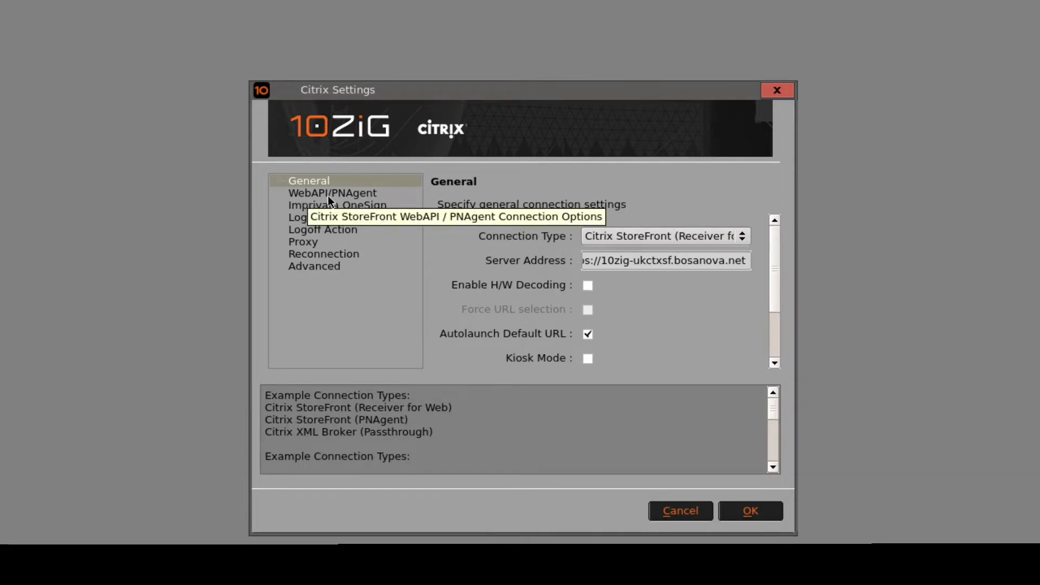
left_click(300, 219)
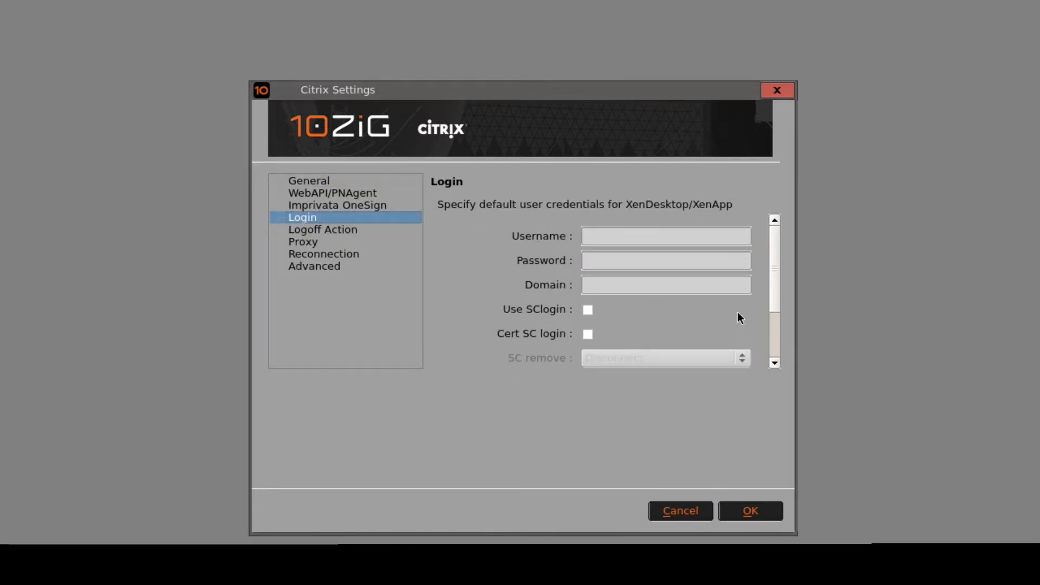
mouse_move(773, 271)
left_mouse_down()
mouse_move(772, 305)
mouse_move(771, 275)
left_mouse_up()
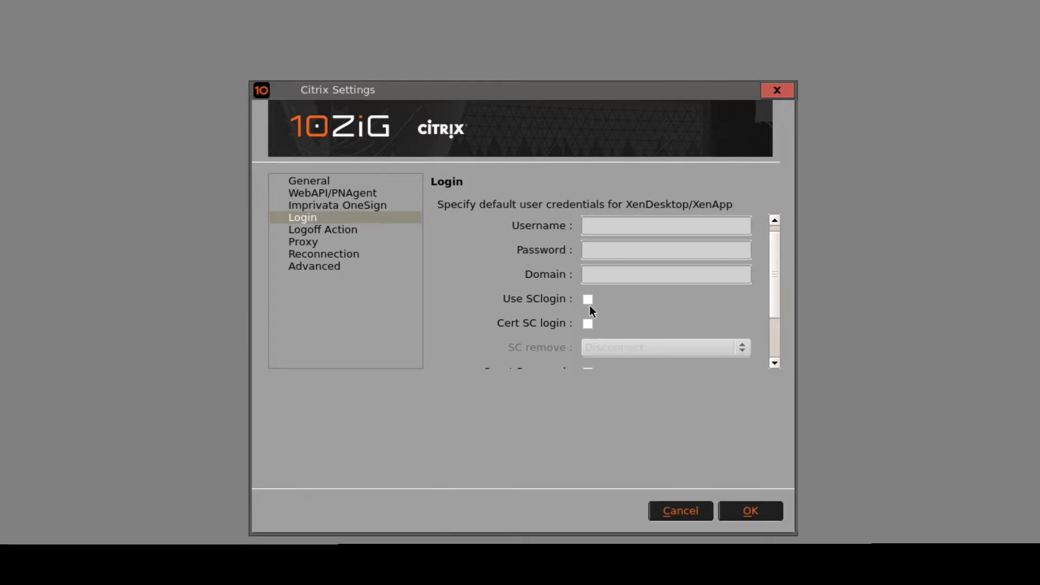
left_click(619, 225)
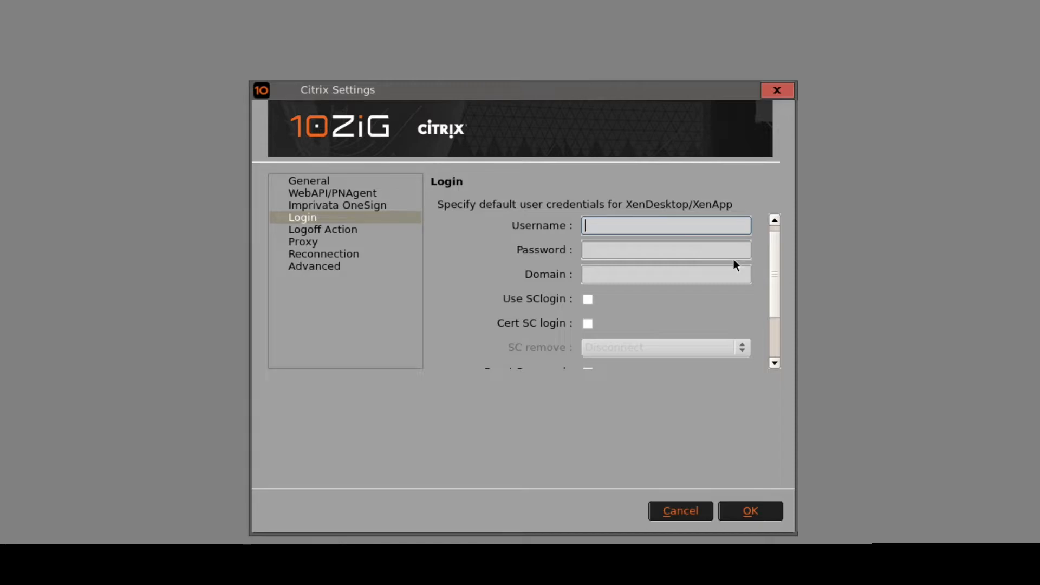
left_click_drag(775, 254, 773, 297)
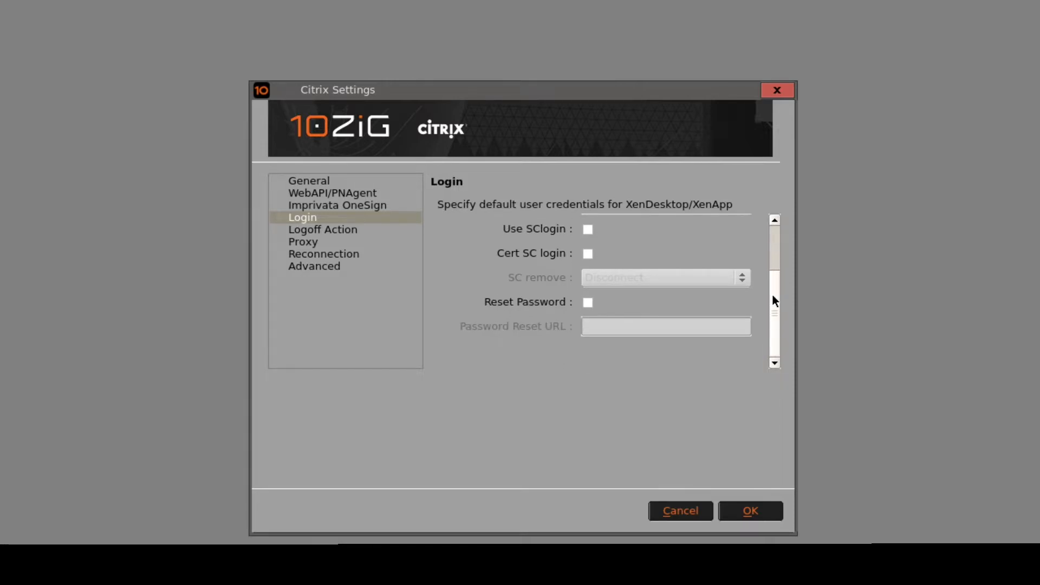
left_click(587, 303)
left_click(614, 332)
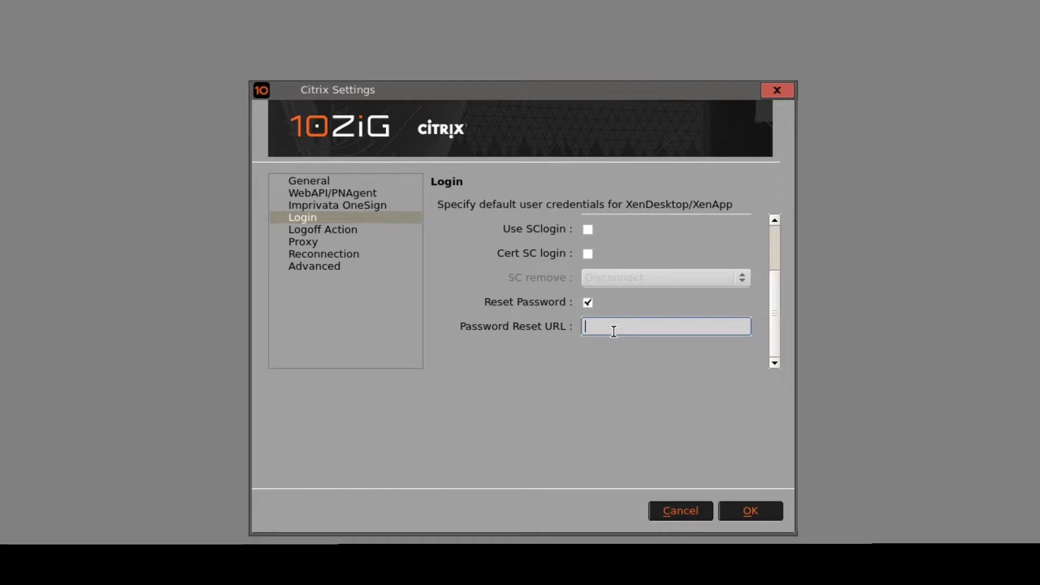
type("www.googl")
type("o.uk")
- Keep the Logoff Action at No Action and move on to the Proxy page
left_click(322, 230)
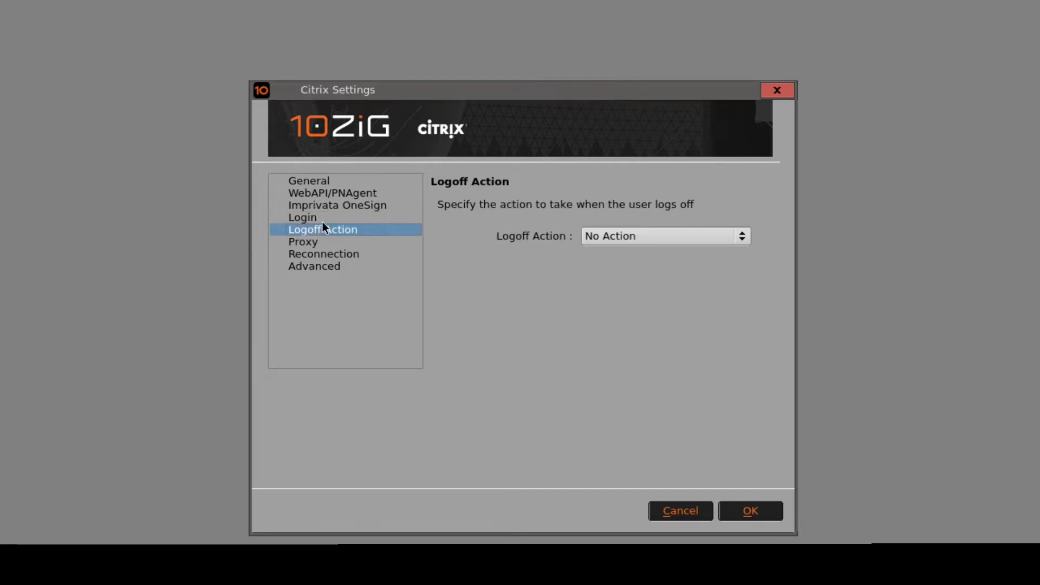
left_click(323, 218)
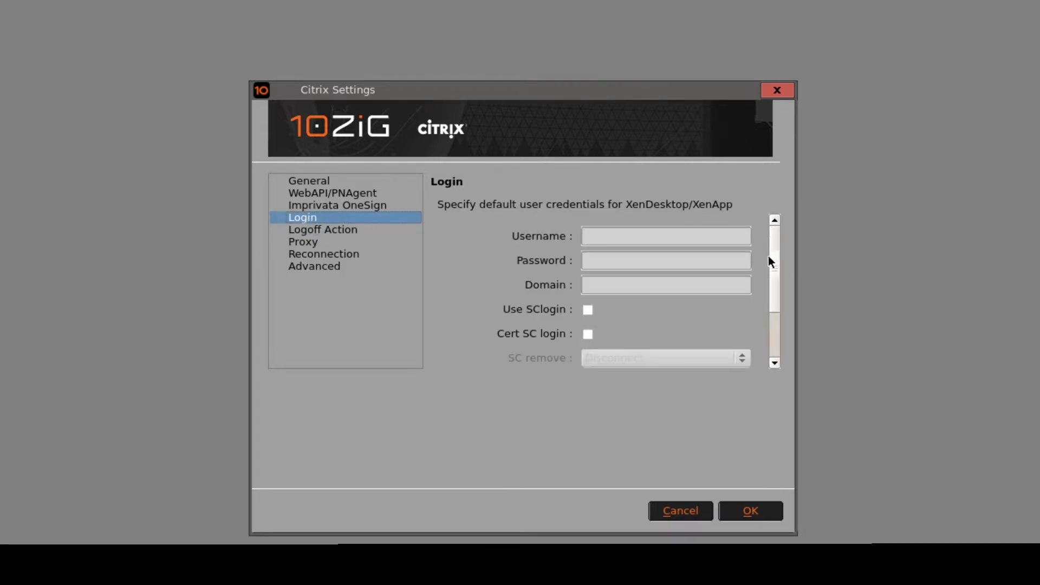
left_click_drag(768, 260, 769, 360)
left_click(331, 232)
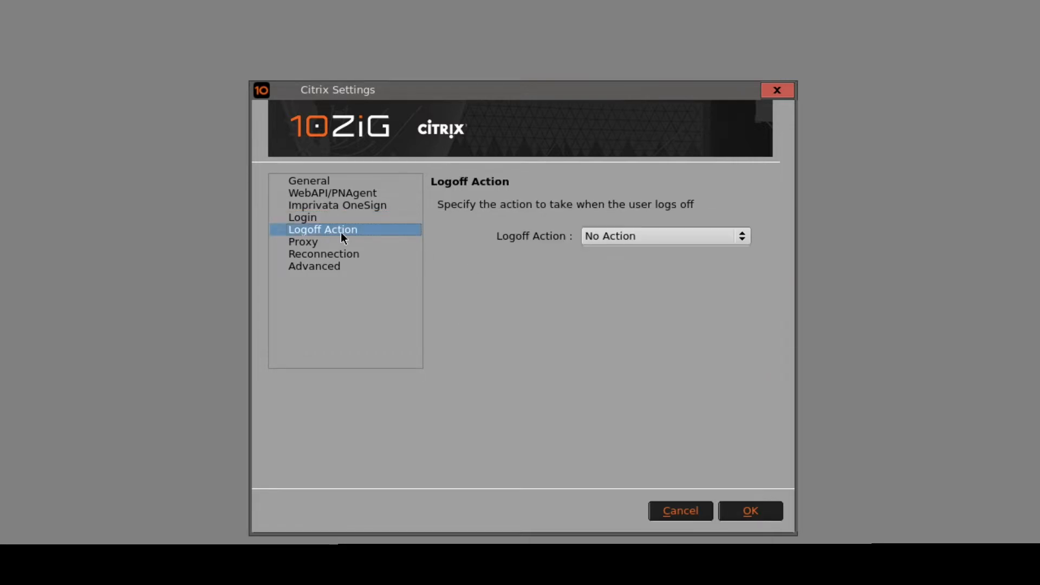
left_click(636, 242)
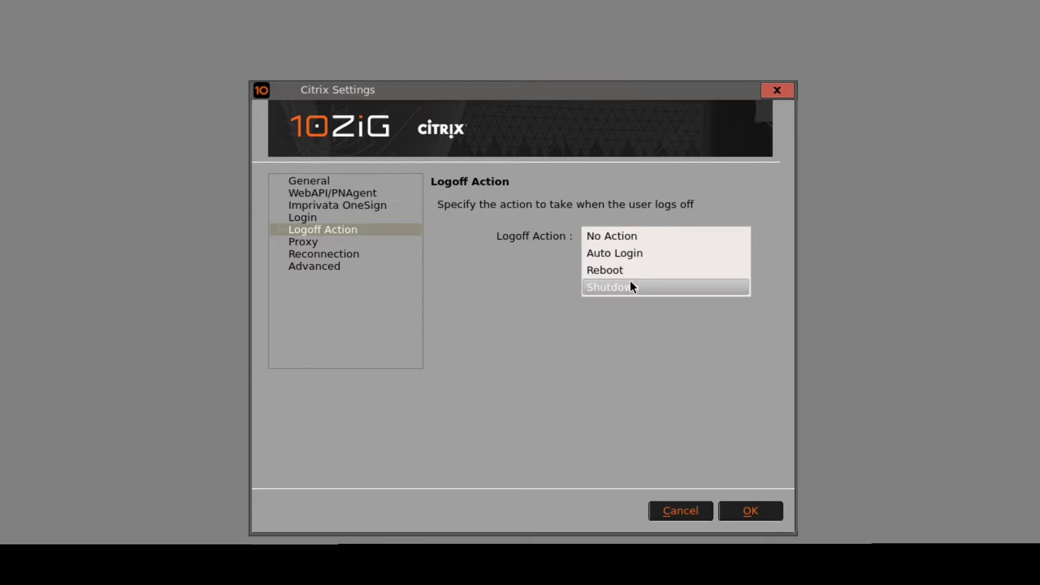
left_click(516, 289)
left_click(342, 245)
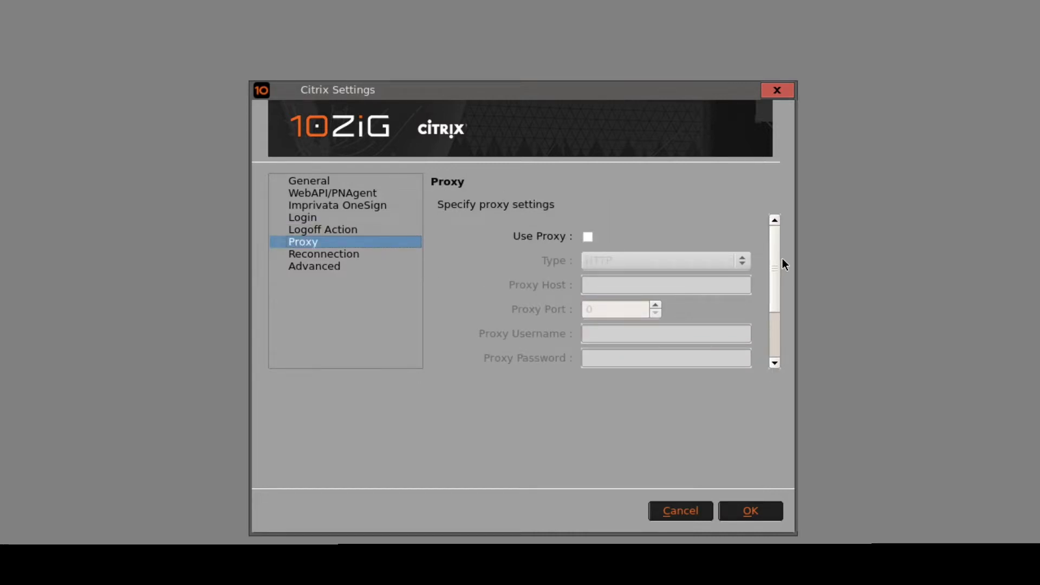
- Leave the proxy off and confirm Reconnection stays at 30-second delay with 3 retries
left_click(760, 270)
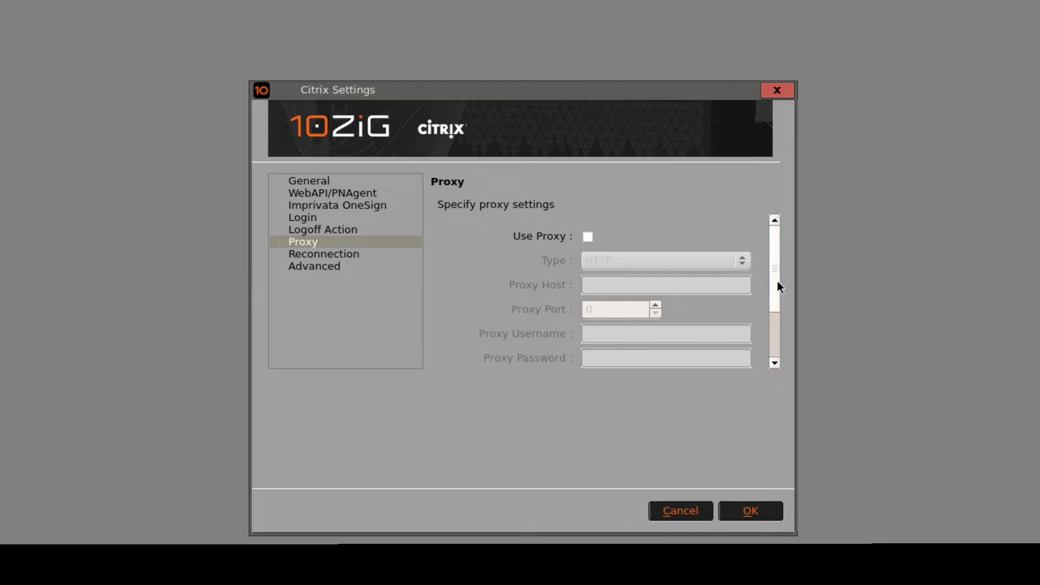
left_click_drag(778, 286, 770, 343)
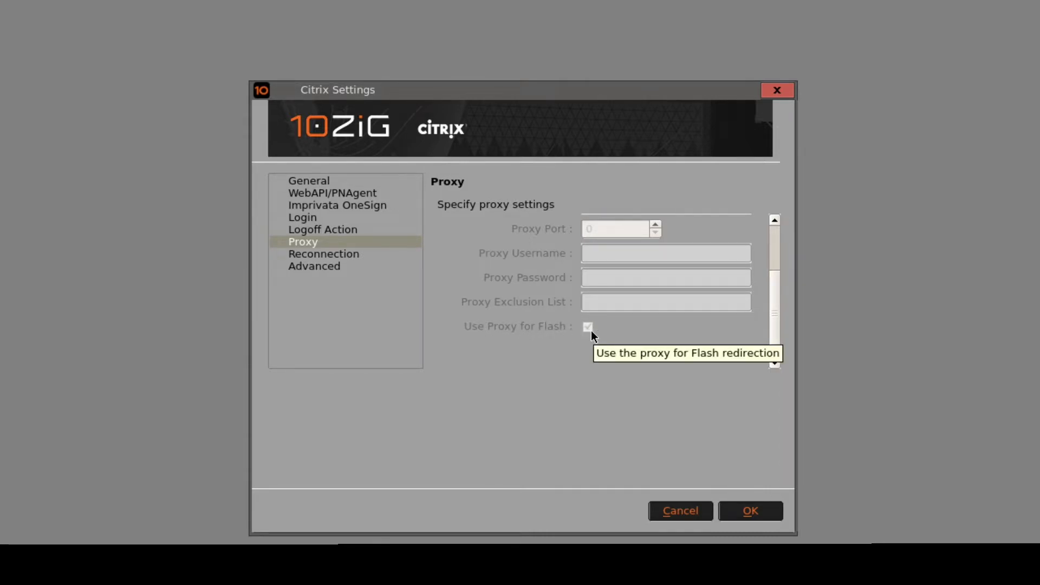
left_click(357, 256)
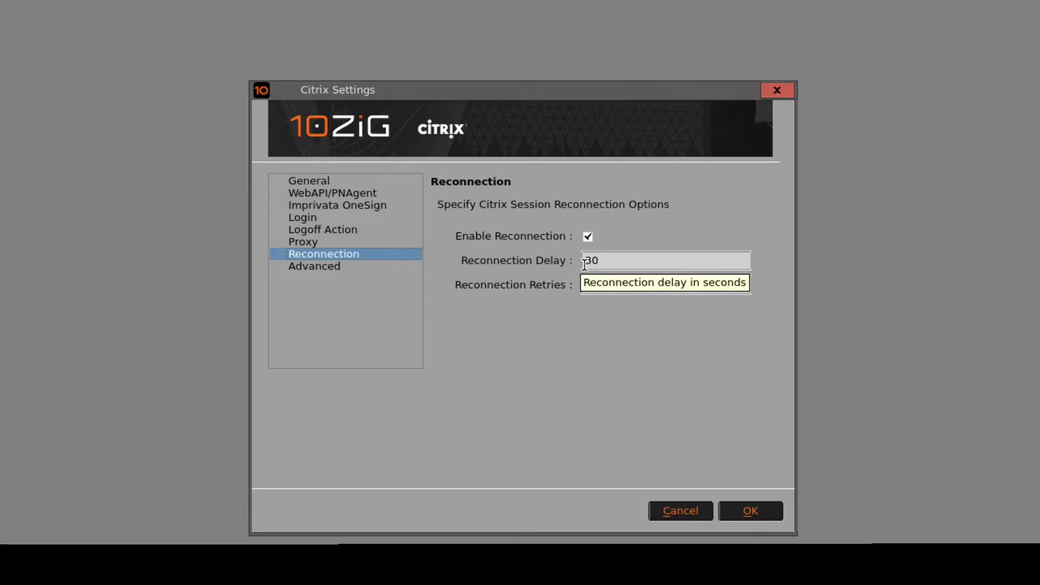
double_click(609, 261)
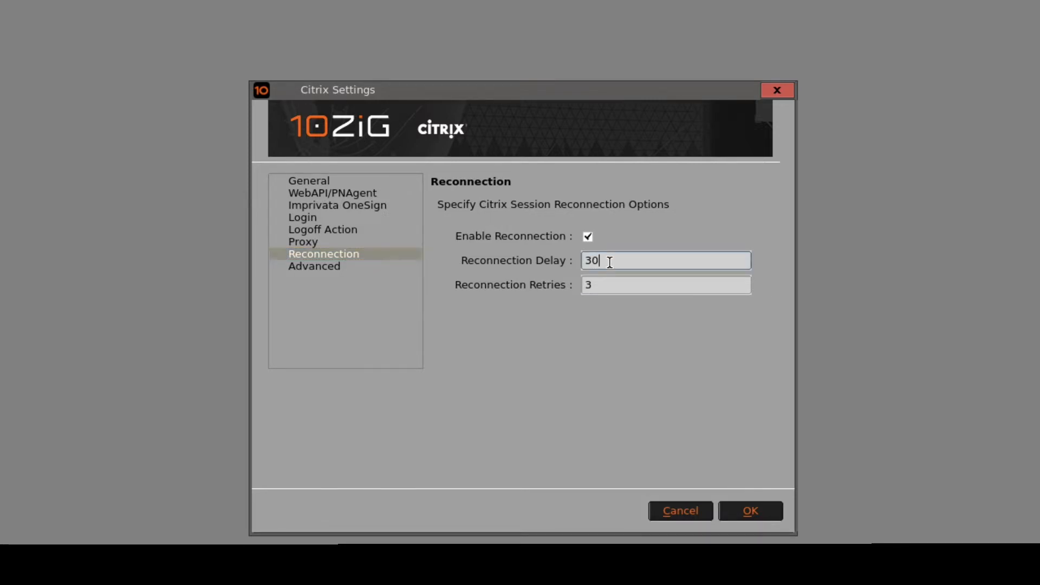
left_click(612, 290)
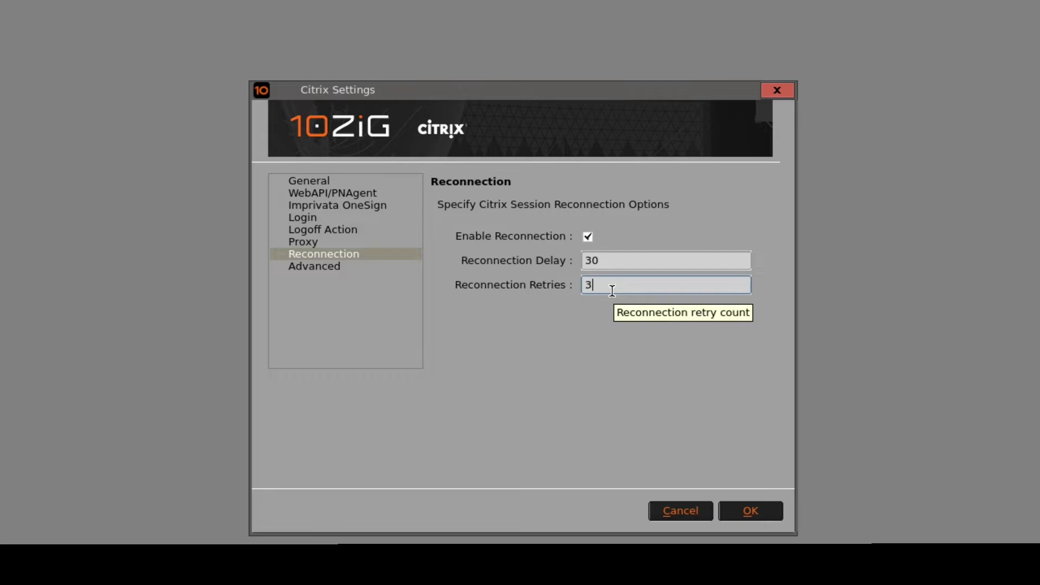
left_click(342, 267)
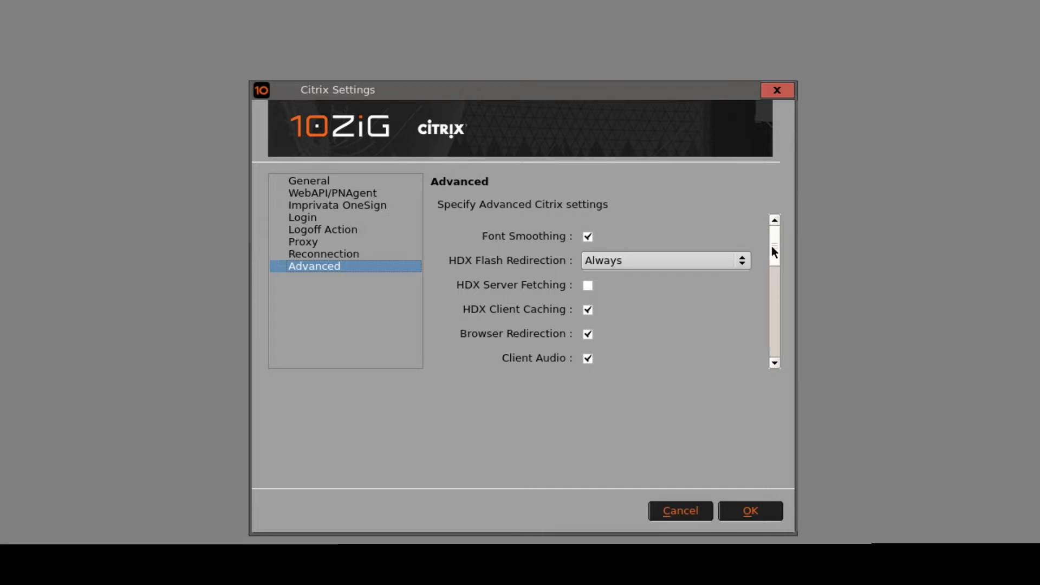
left_click_drag(774, 248, 772, 264)
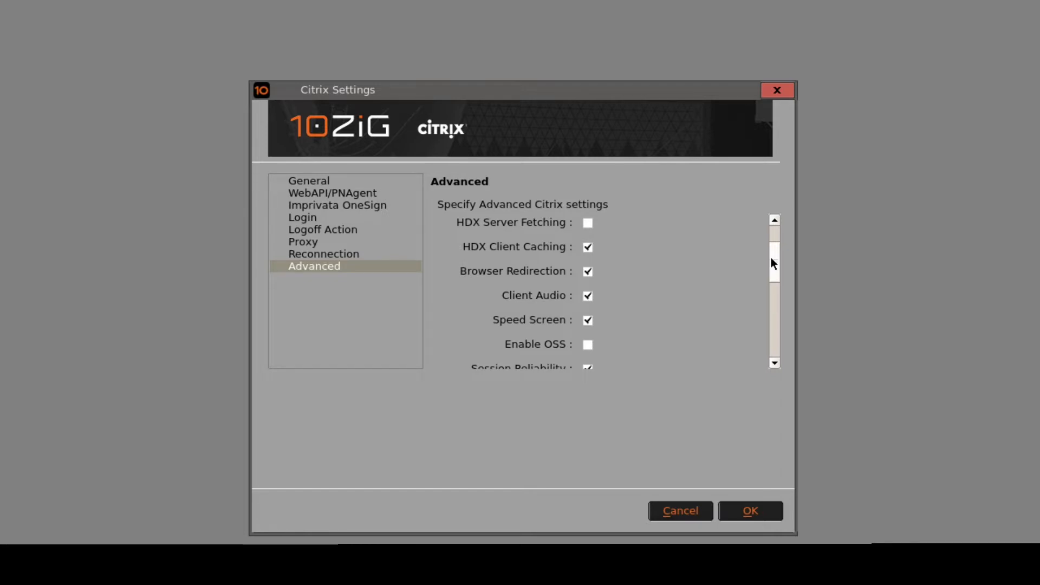
left_click(775, 363)
left_click(775, 363)
left_click(775, 363)
left_click(775, 363)
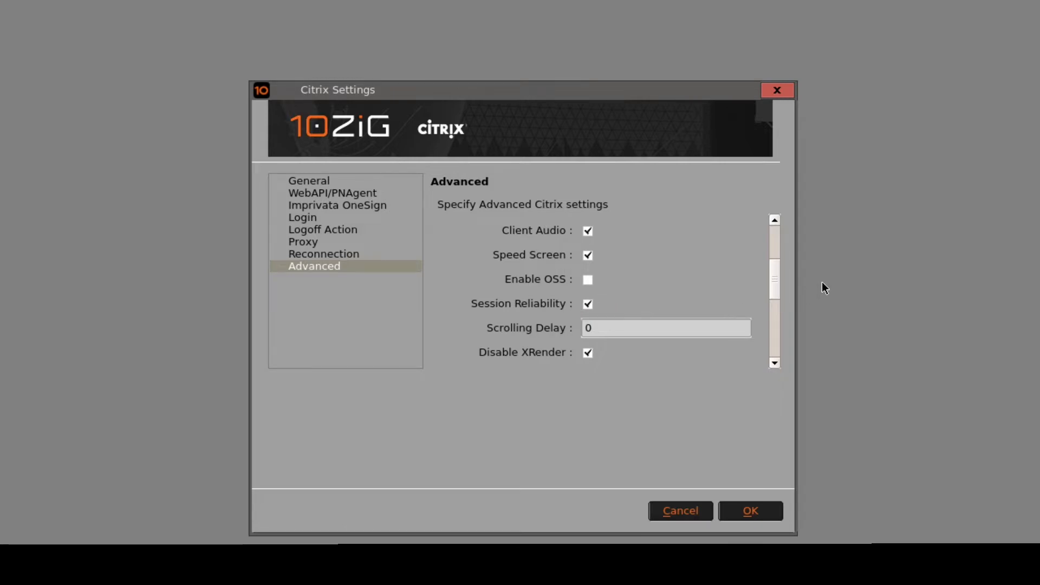
left_click_drag(776, 278, 772, 300)
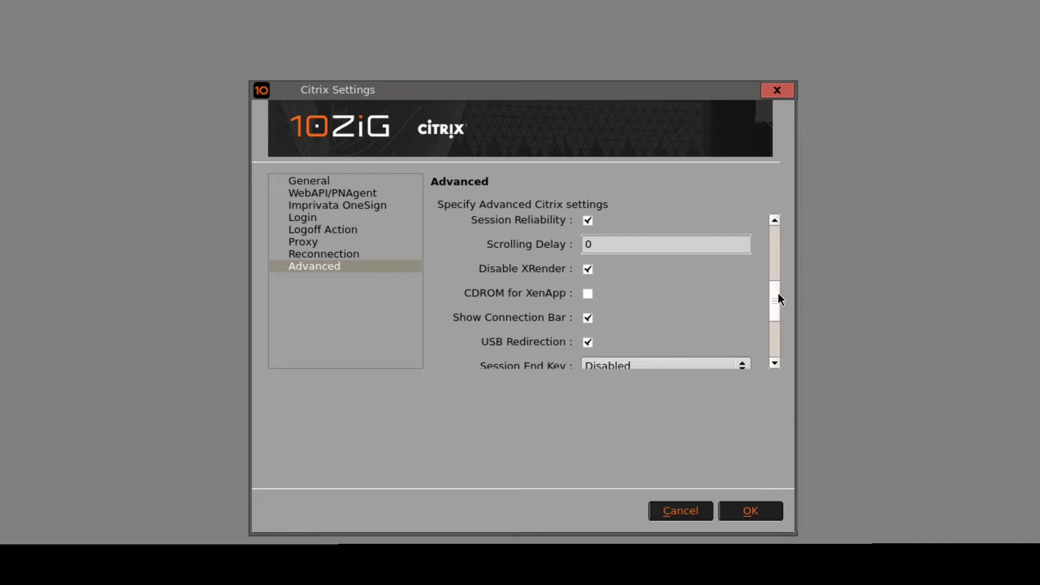
- Set the session end key to F12 and turn on Show Hostname
left_click_drag(777, 296, 774, 315)
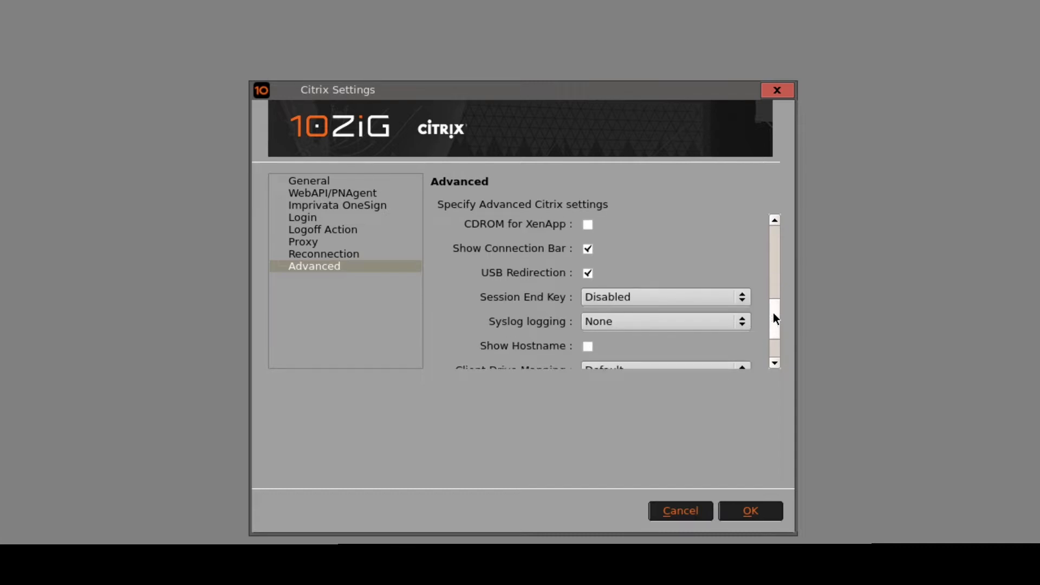
left_click(673, 297)
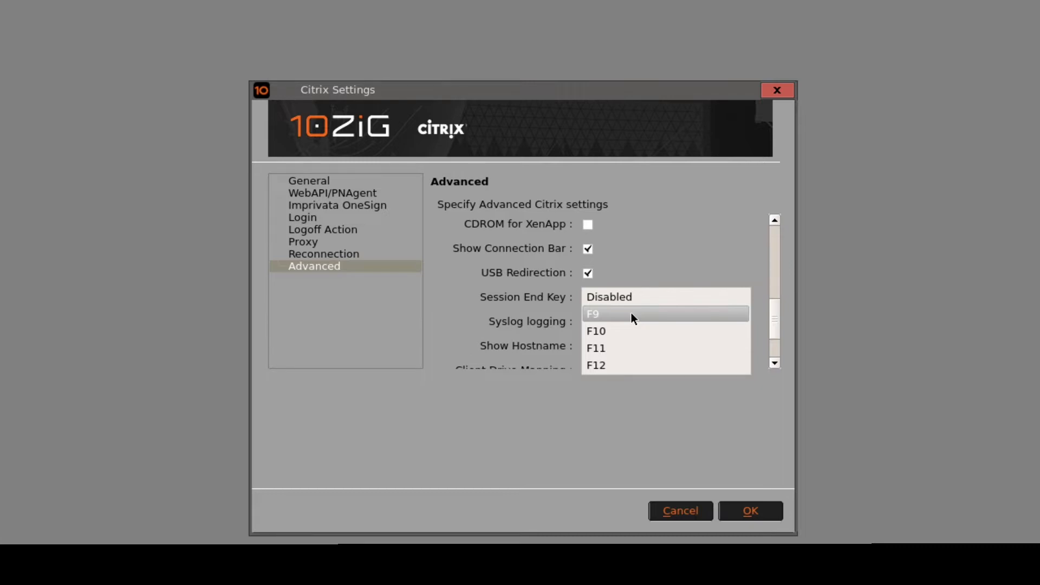
left_click(614, 366)
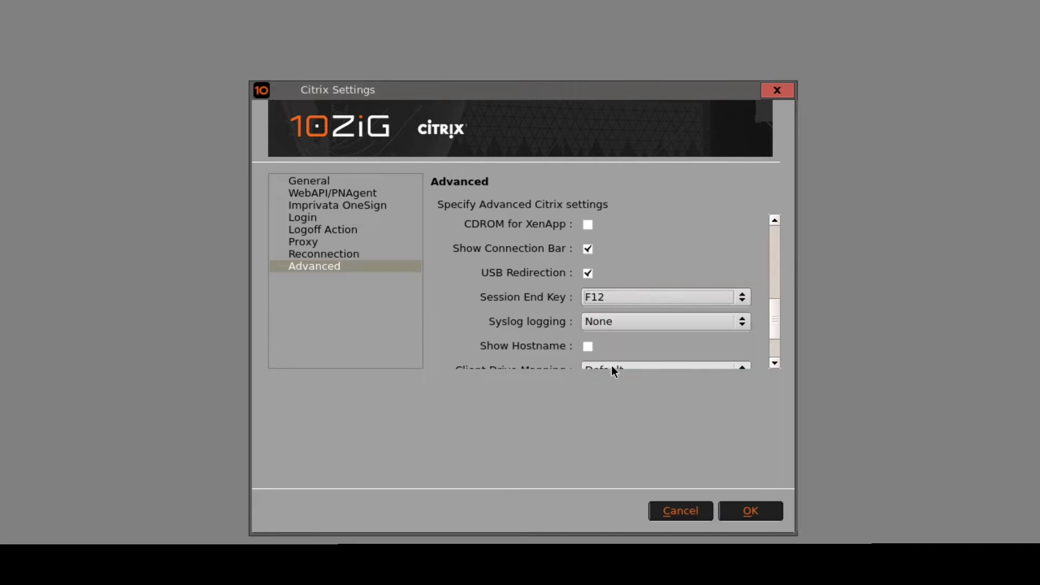
left_click(588, 347)
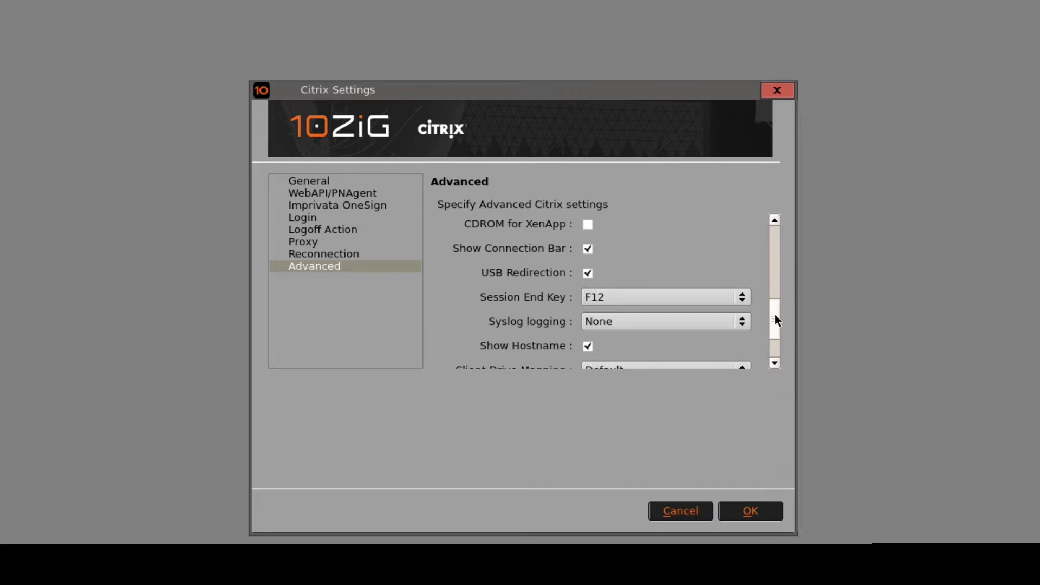
- Keep client drive mapping at Default and turn off HDX over UDP
left_click_drag(775, 315, 768, 334)
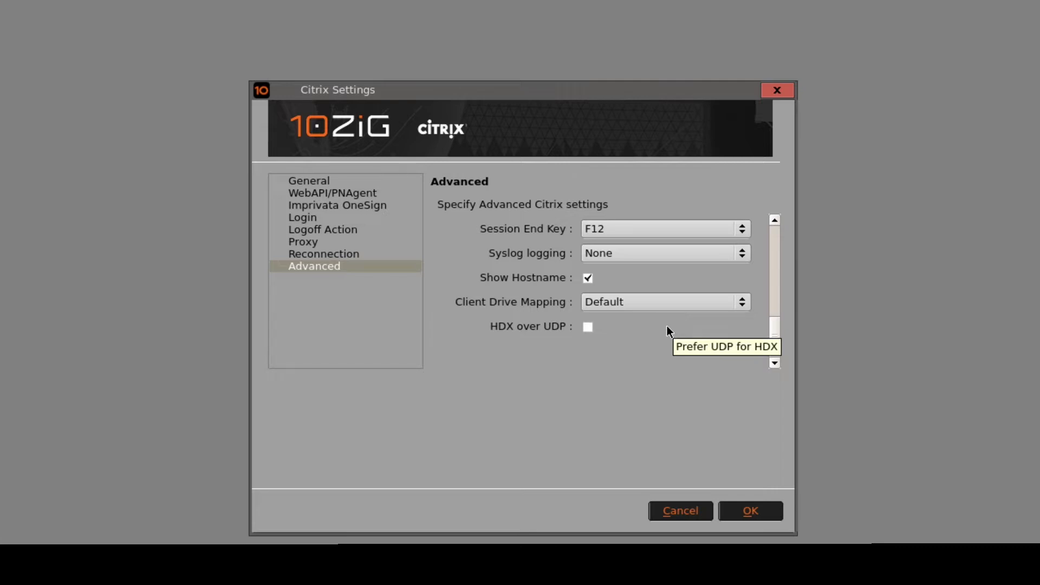
left_click(649, 300)
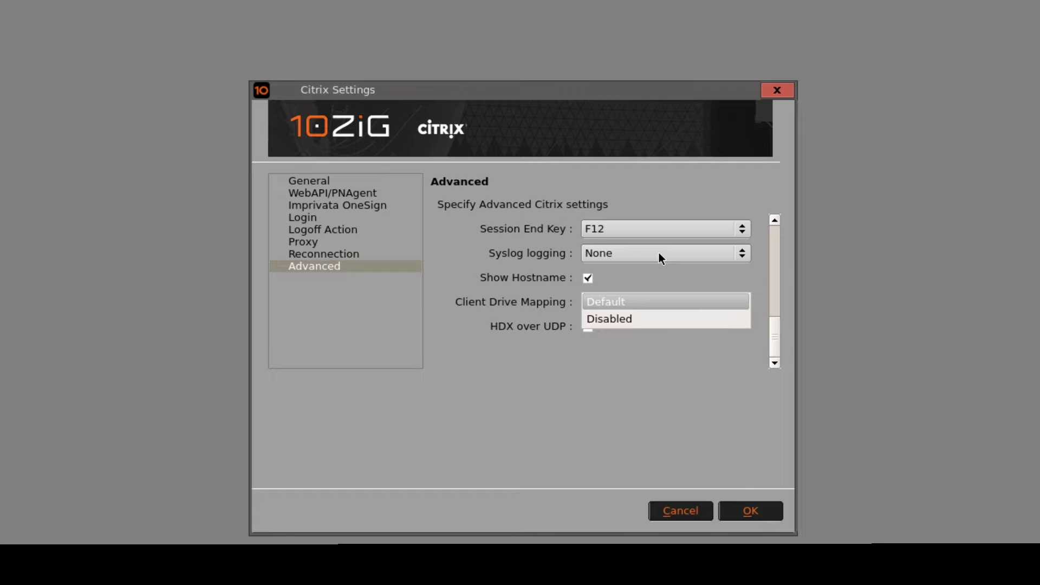
left_click(641, 303)
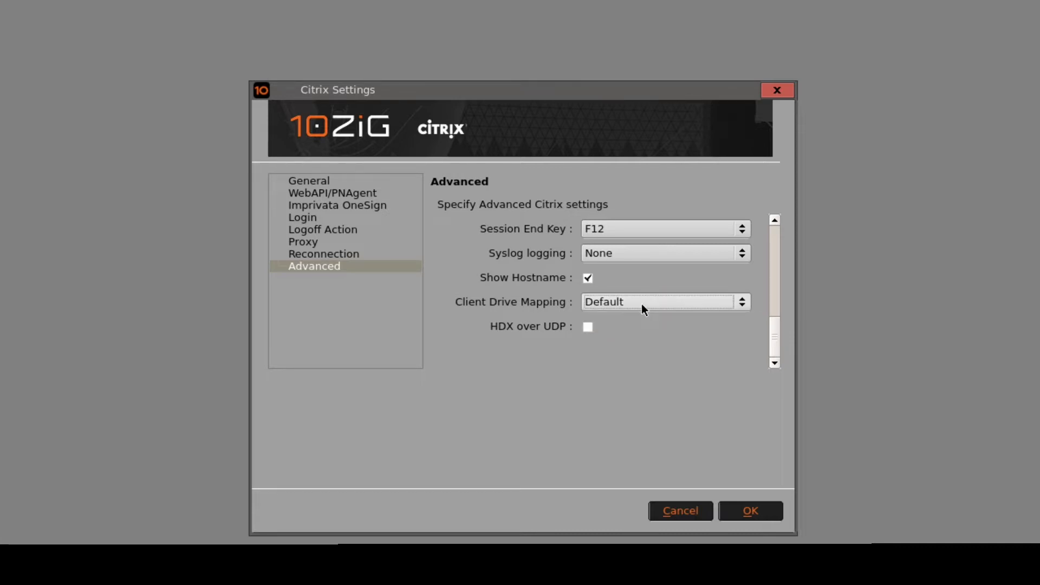
left_click(588, 328)
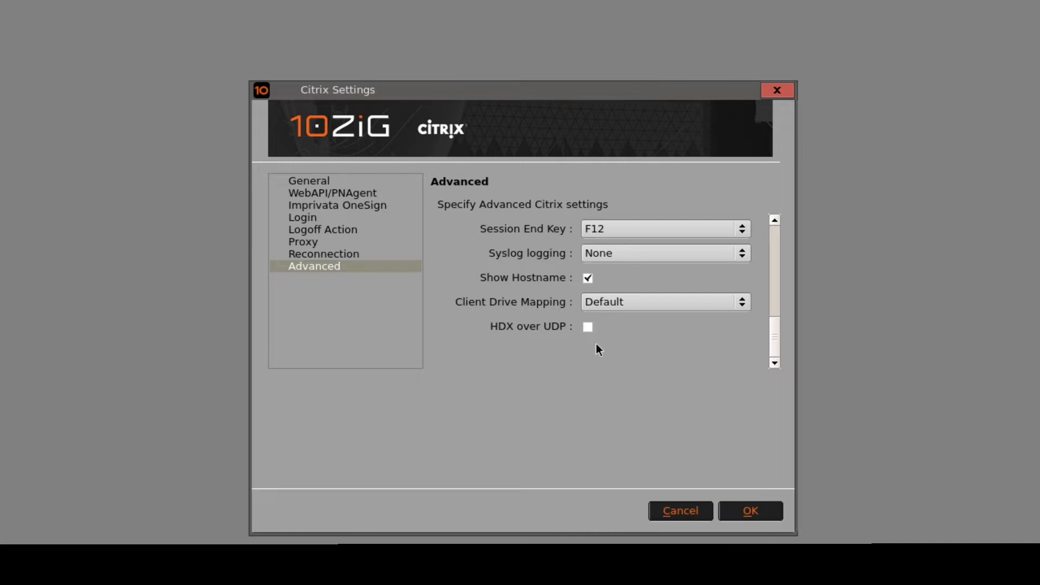
- Confirm the advanced Citrix settings with OK and close the Control Panel to return to the login window
left_click(752, 512)
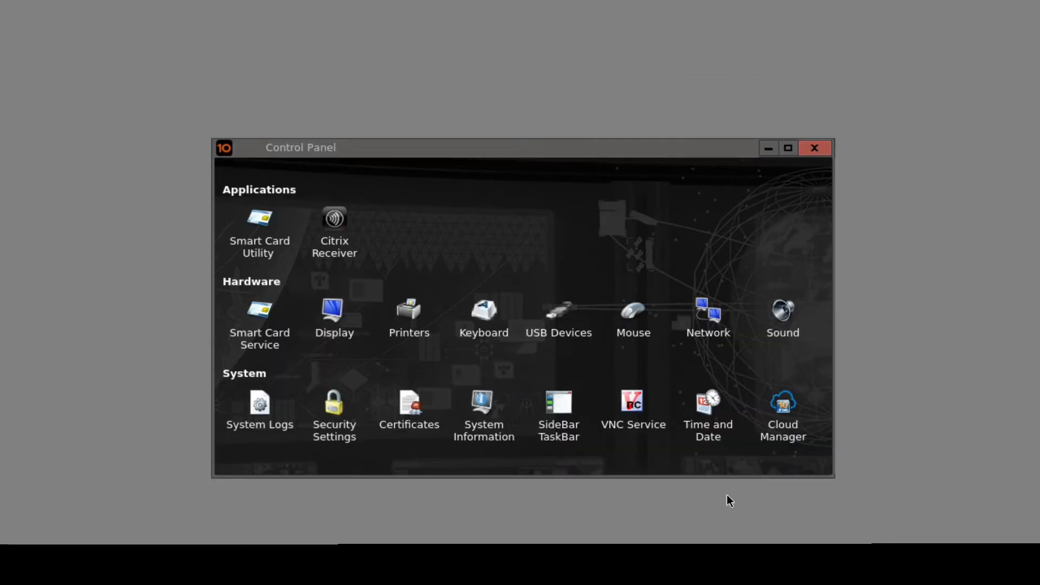
left_click(815, 150)
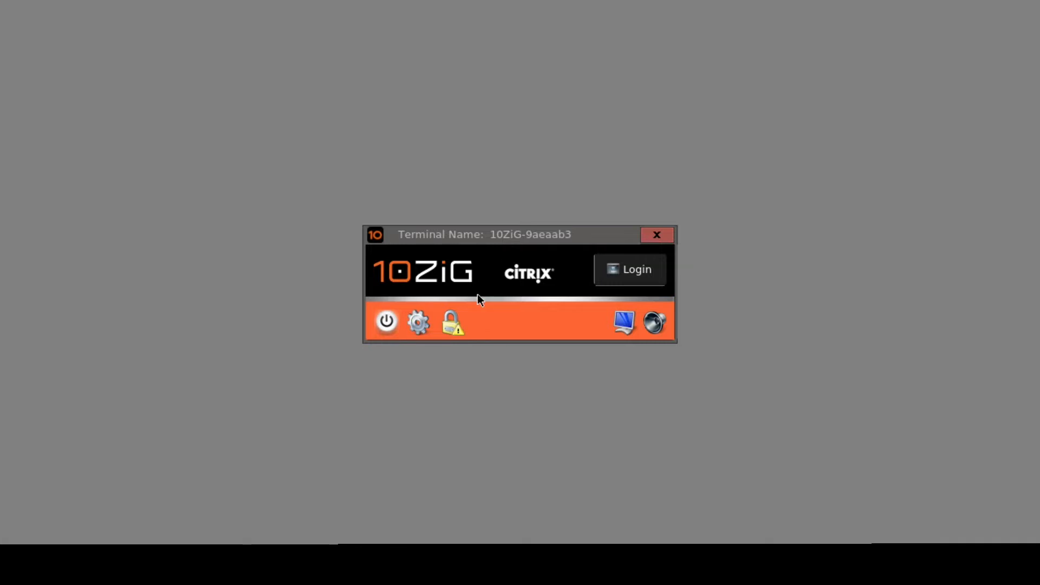
left_click(451, 325)
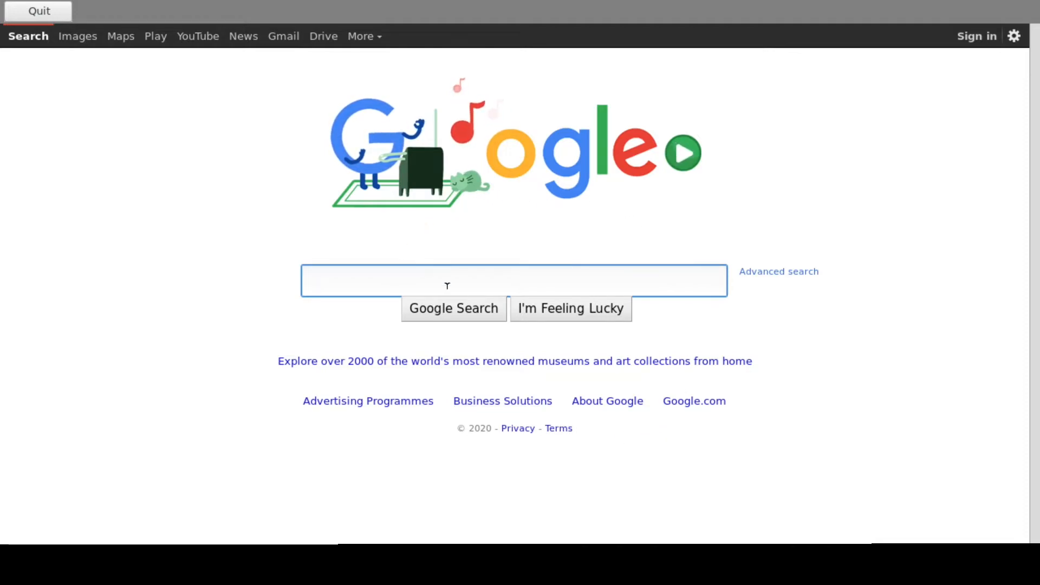
left_click(39, 11)
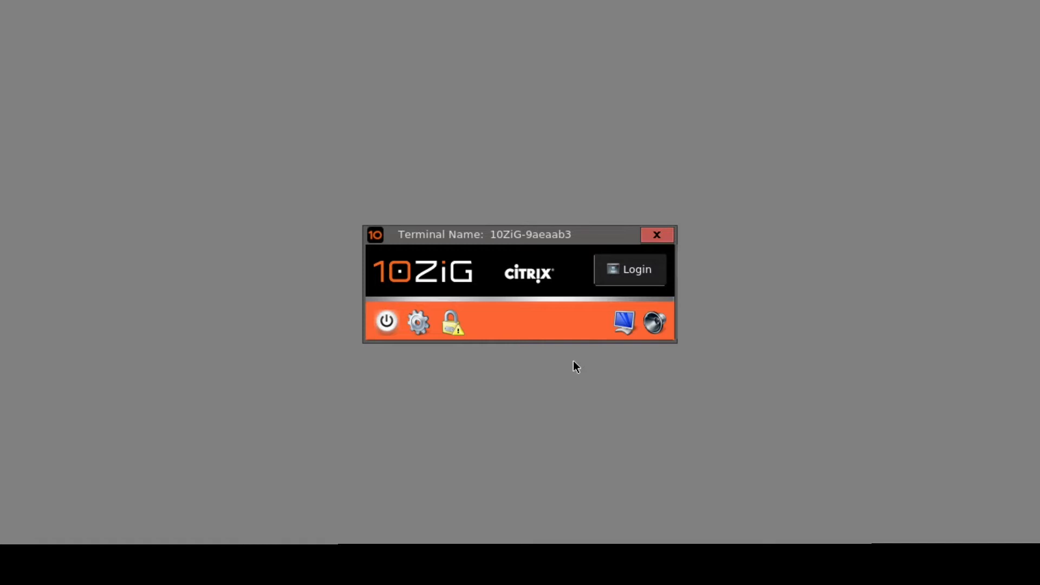
- Try the Citrix login, dismiss the connection error, and unlock the protected settings with the terminal password
left_click(653, 268)
left_click(600, 337)
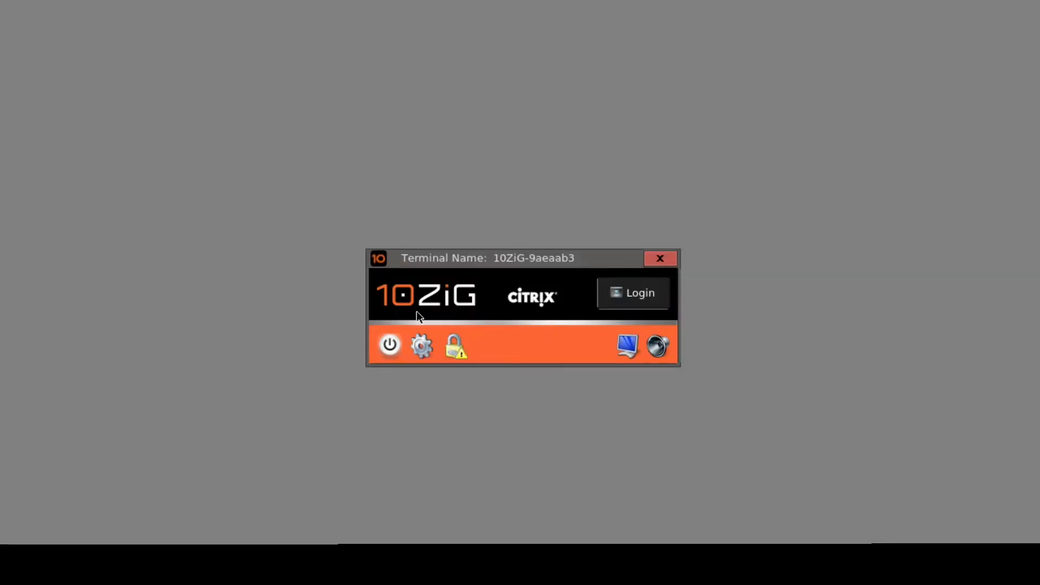
left_click(426, 346)
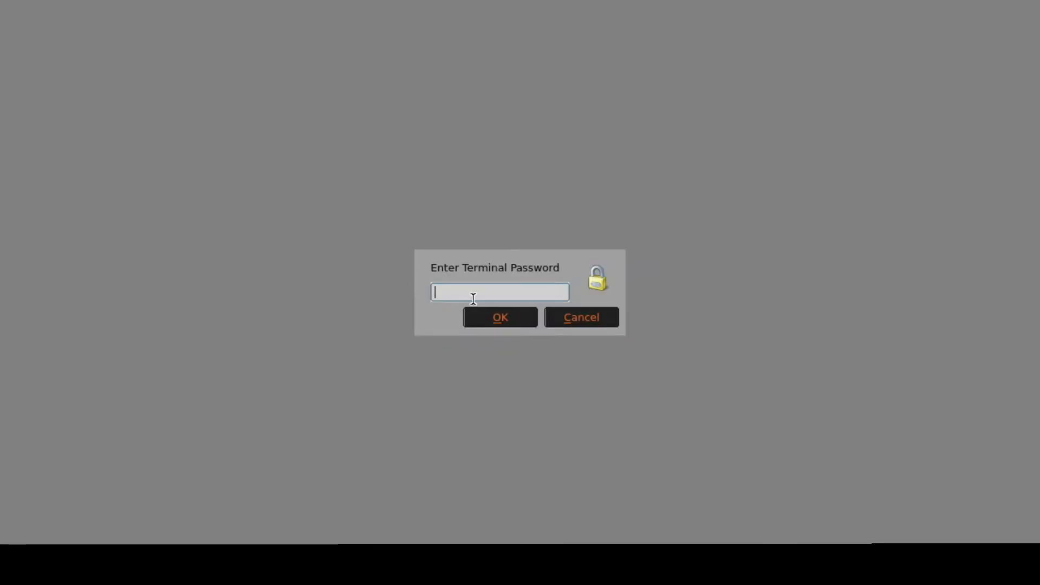
type("********")
key("Return")
- Check the full server address in the Citrix Receiver settings, then close the Control Panel
left_click(336, 223)
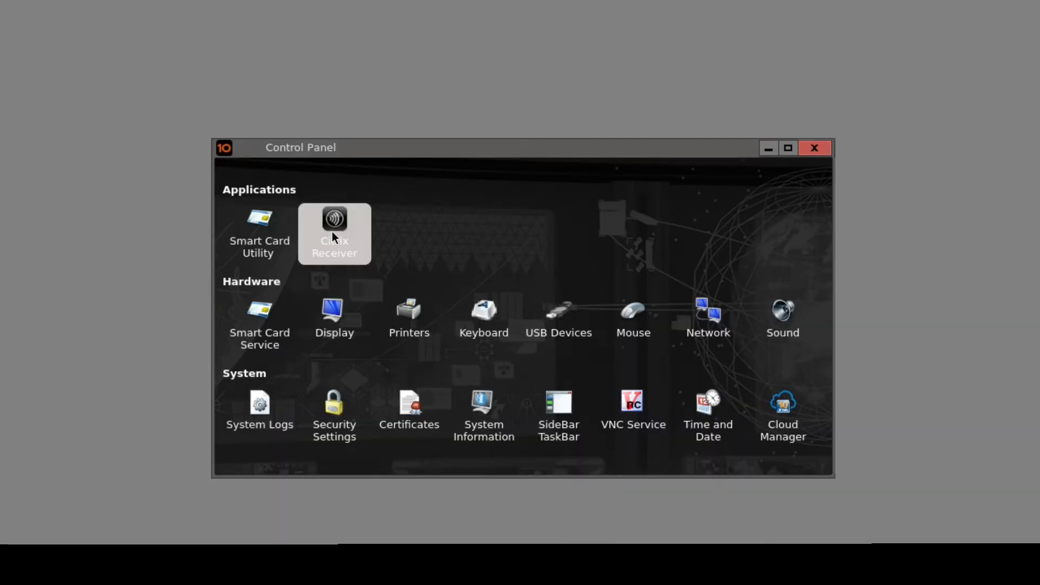
left_click_drag(707, 261, 558, 255)
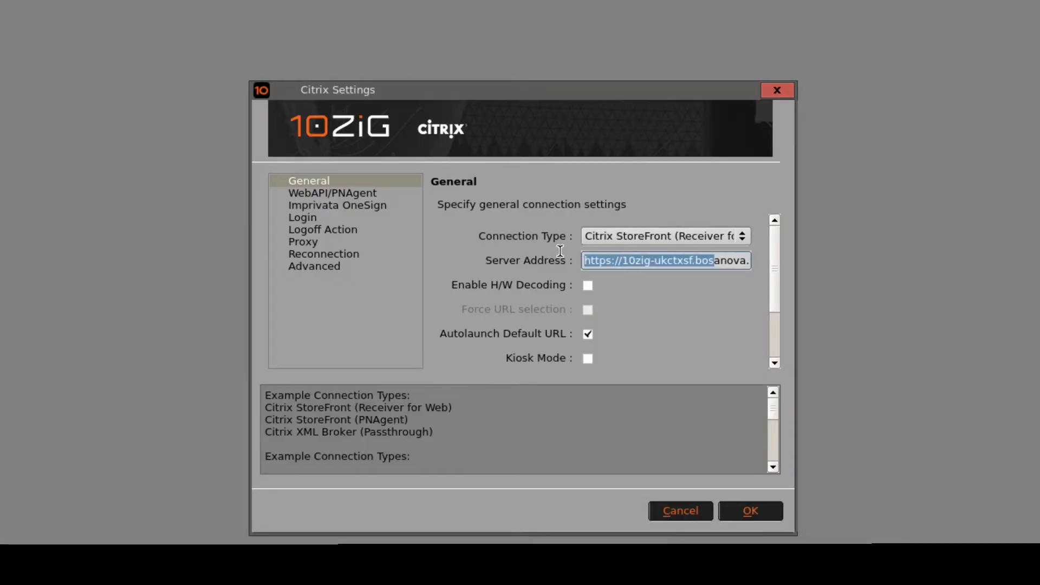
left_click(672, 260)
key("Right")
key("Right")
key("Right")
key("Right")
key("Right")
key("Right")
key("Right")
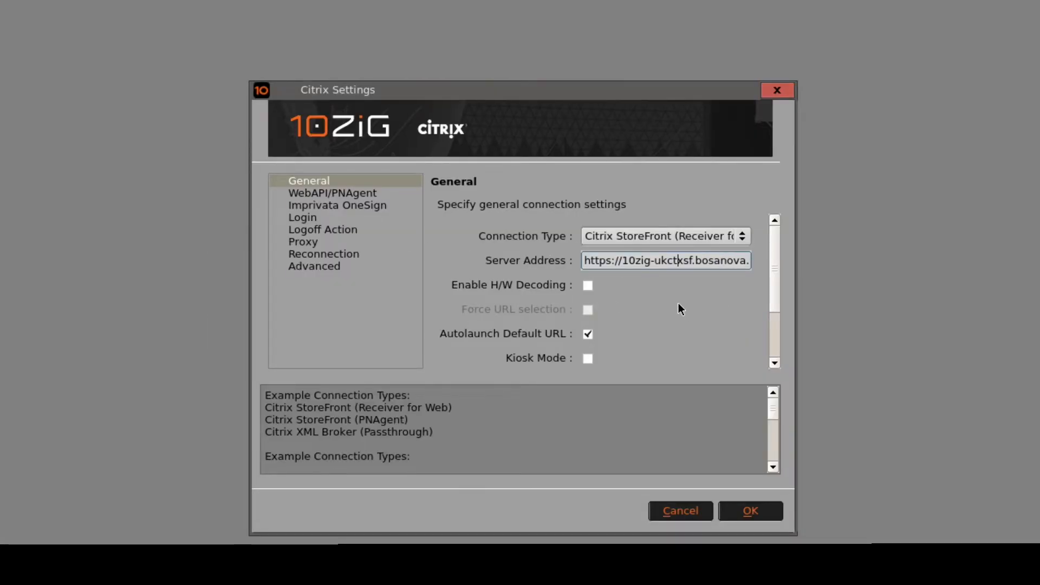
key("End")
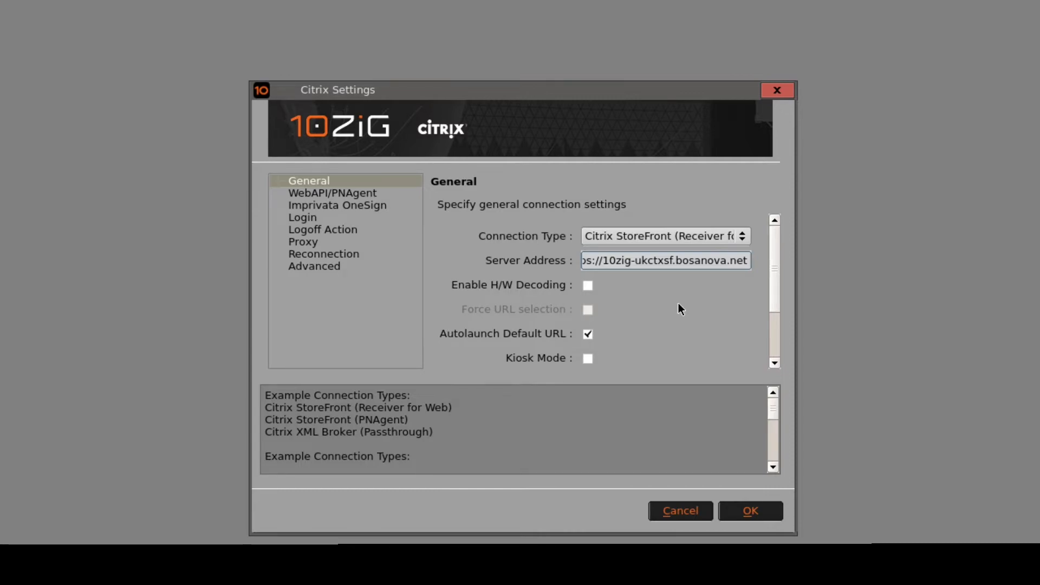
key("Return")
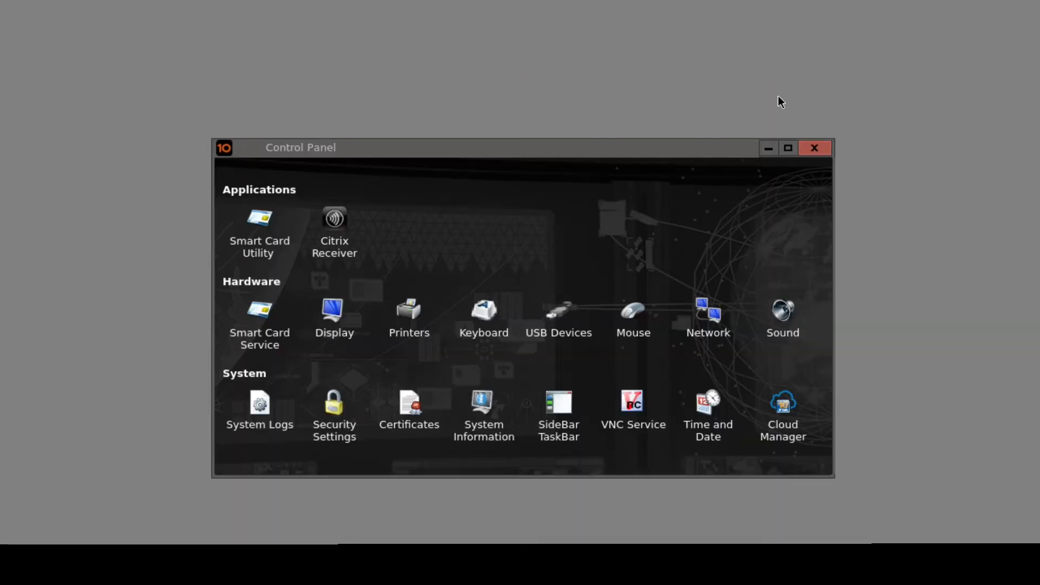
left_click(814, 153)
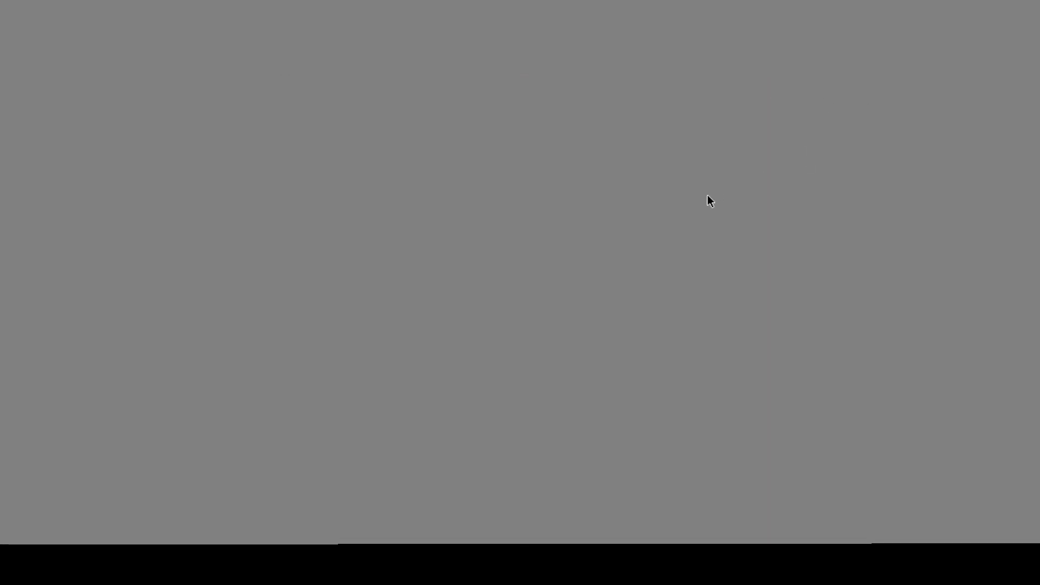
- Sign in to StoreFront with the user's name and password
left_click(629, 277)
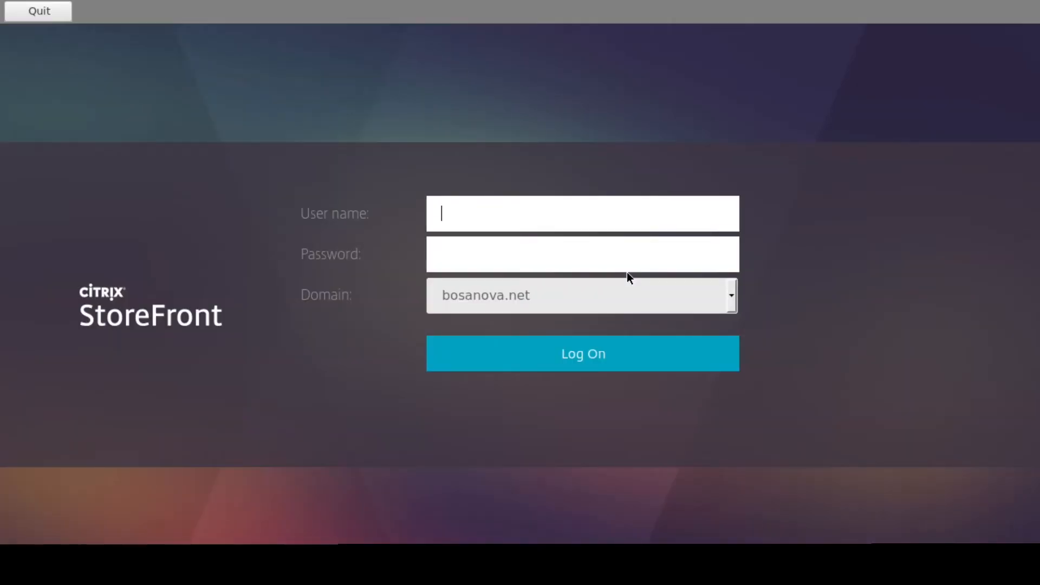
type("keving")
key("Tab")
type("**********")
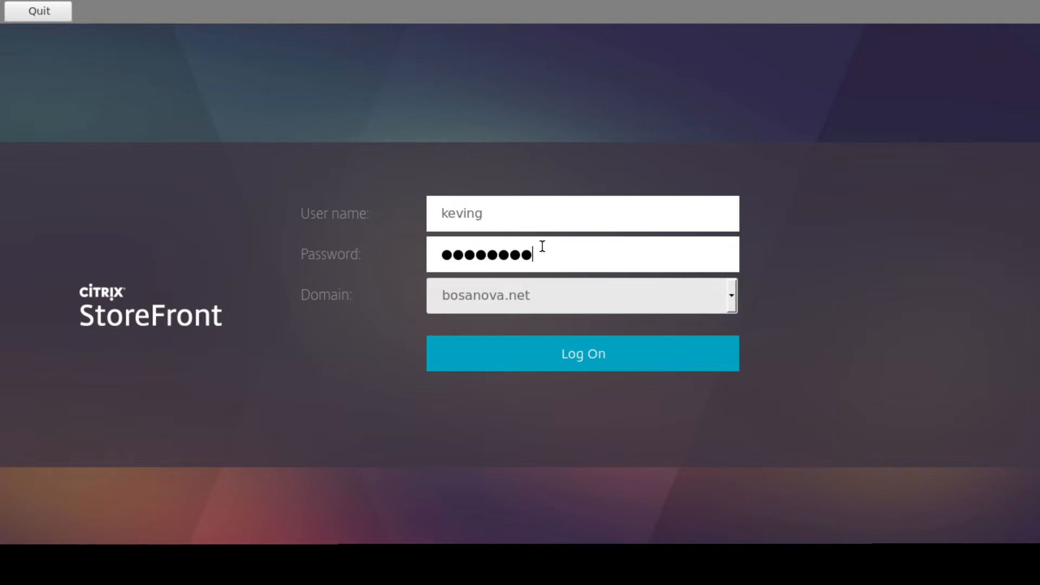
key("Return")
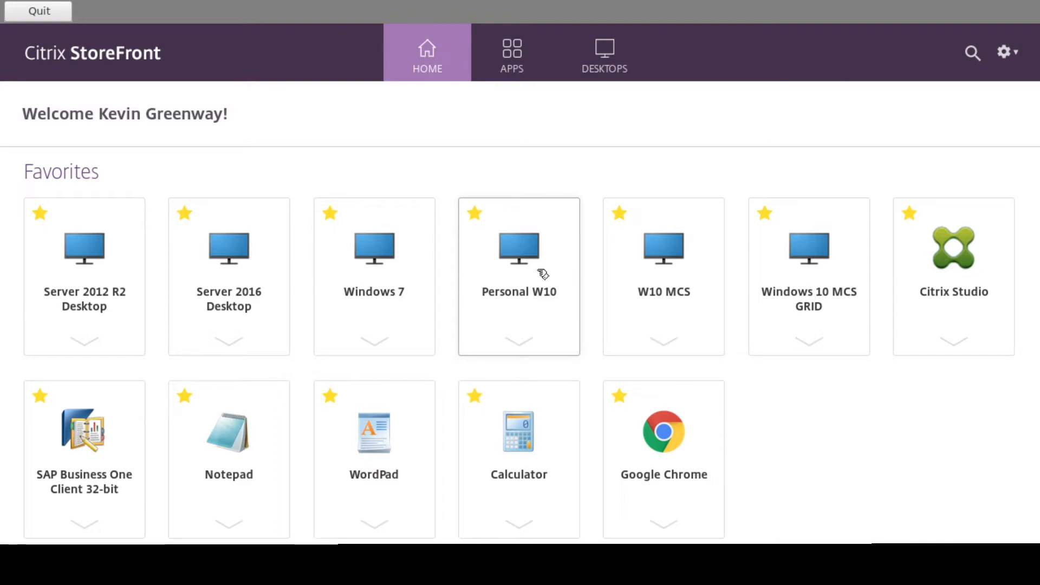
- Launch the Server 2016 Desktop tile from the StoreFront Favorites
left_click(229, 254)
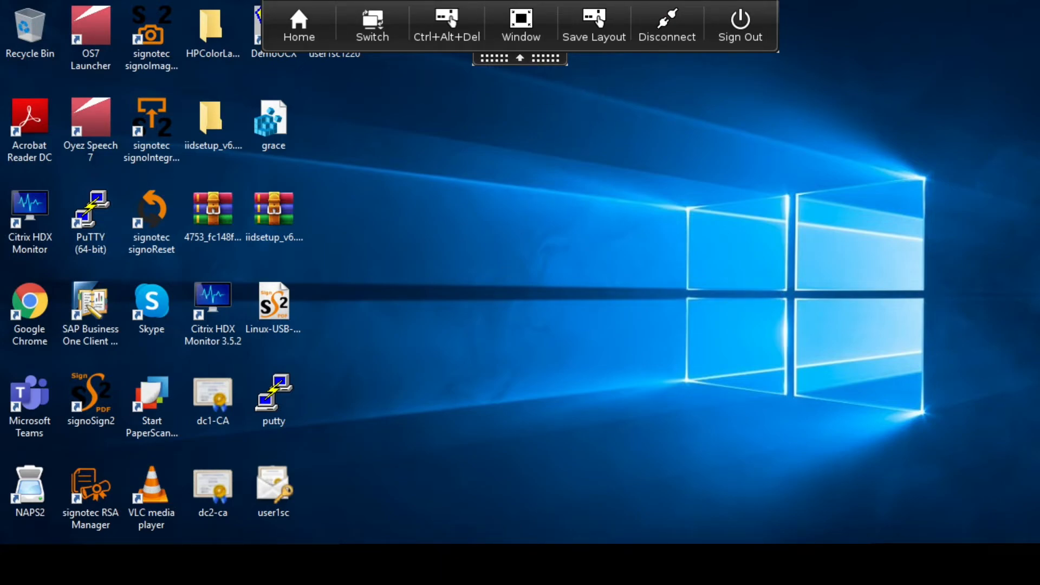
- Sign out of the Server 2016 Windows session, then log off StoreFront from the account menu
right_click(64, 538)
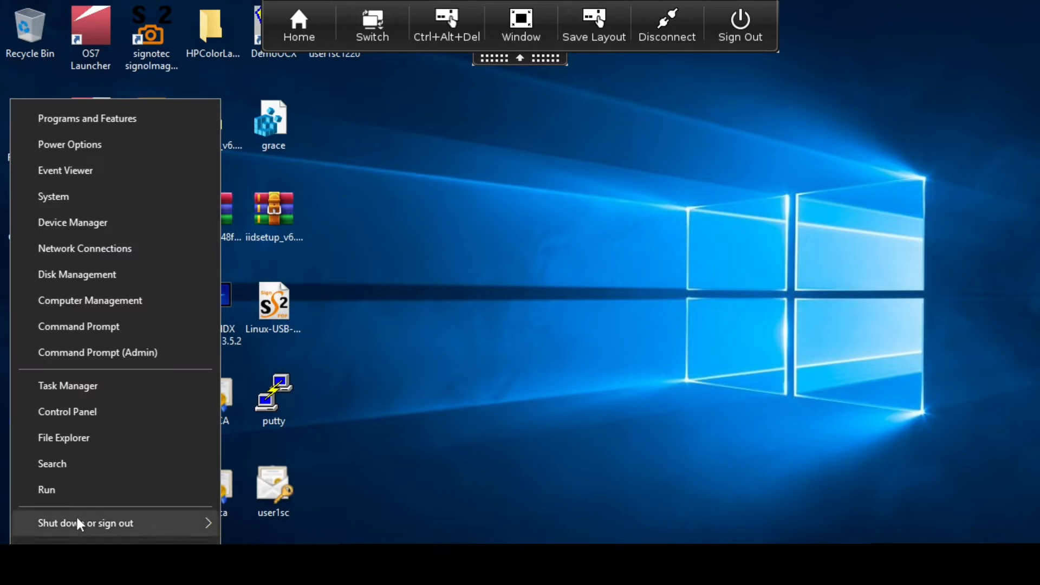
left_click(74, 523)
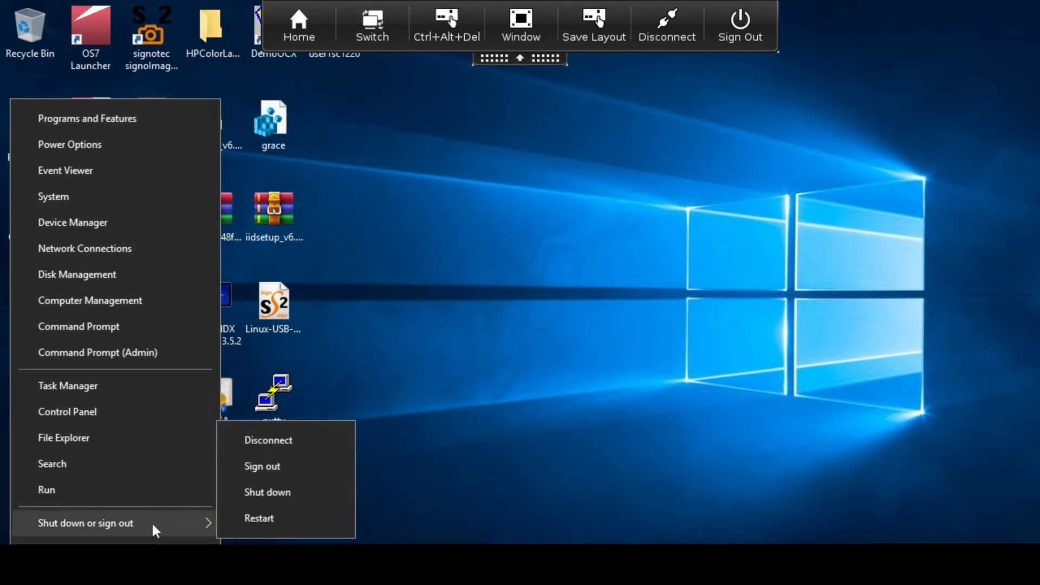
left_click(330, 476)
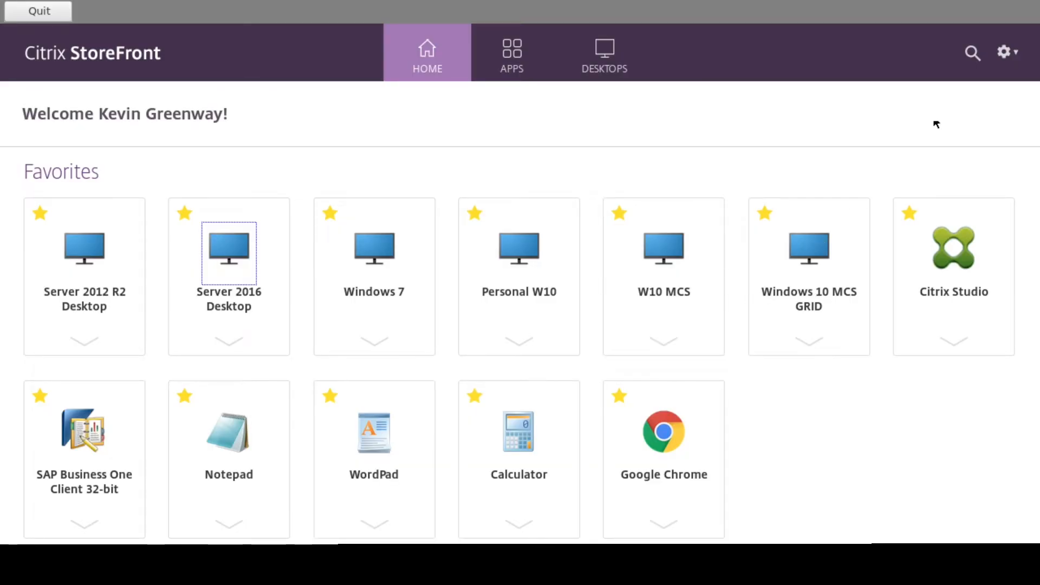
left_click(1007, 52)
left_click(921, 226)
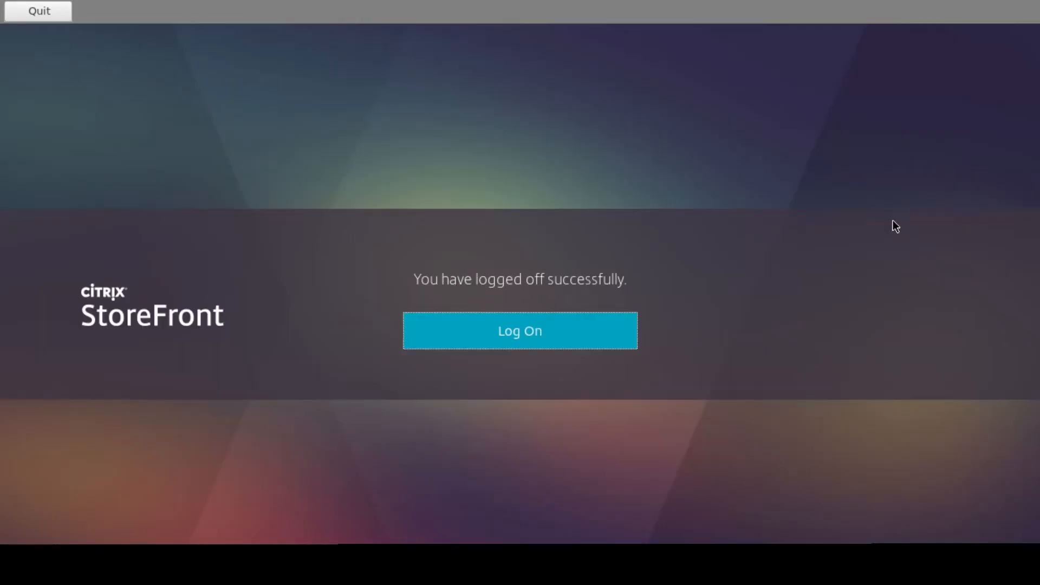
- Quit StoreFront and unlock the terminal configuration with the terminal password
left_click(34, 16)
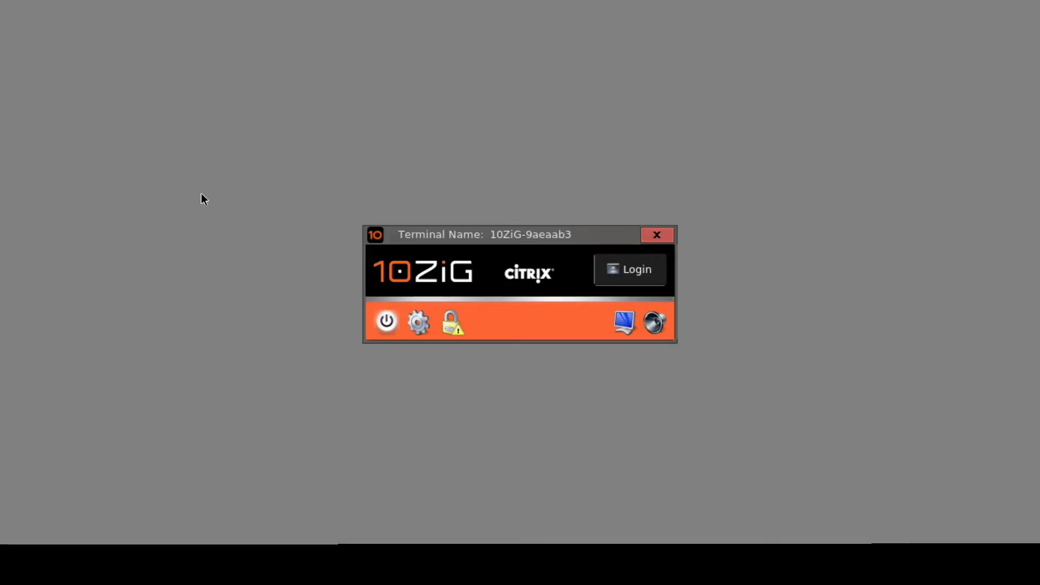
left_click(423, 327)
type("*********")
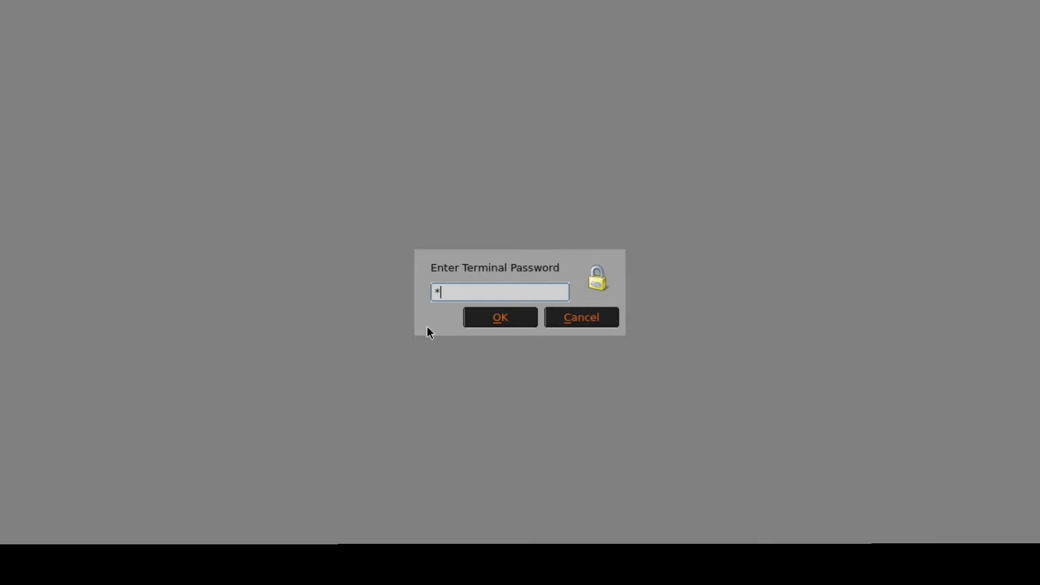
key("Return")
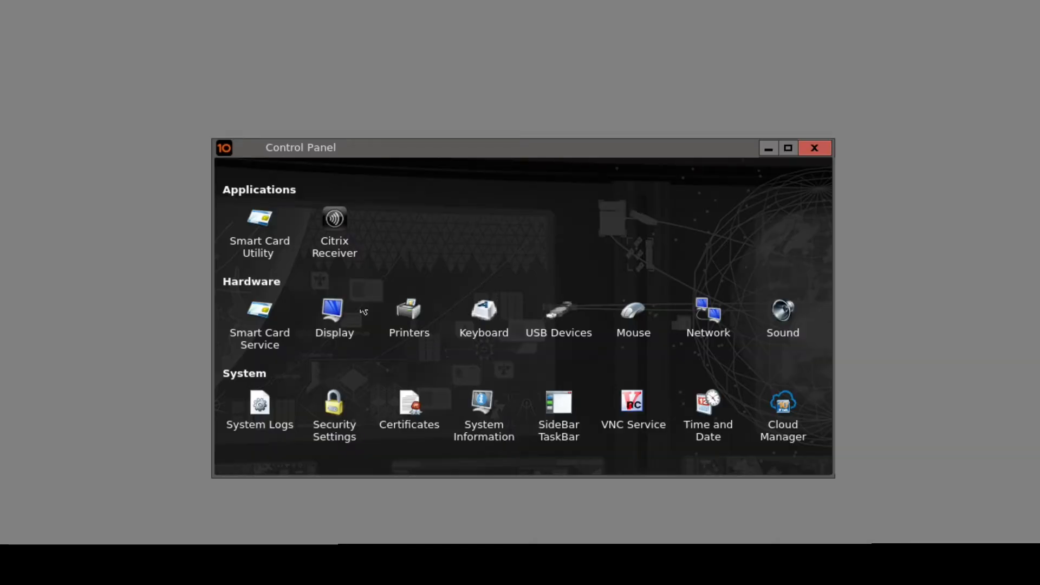
- Set the Citrix Receiver Connection Type to Citrix StoreFront (WebAPI/PNAgent)
left_click(321, 232)
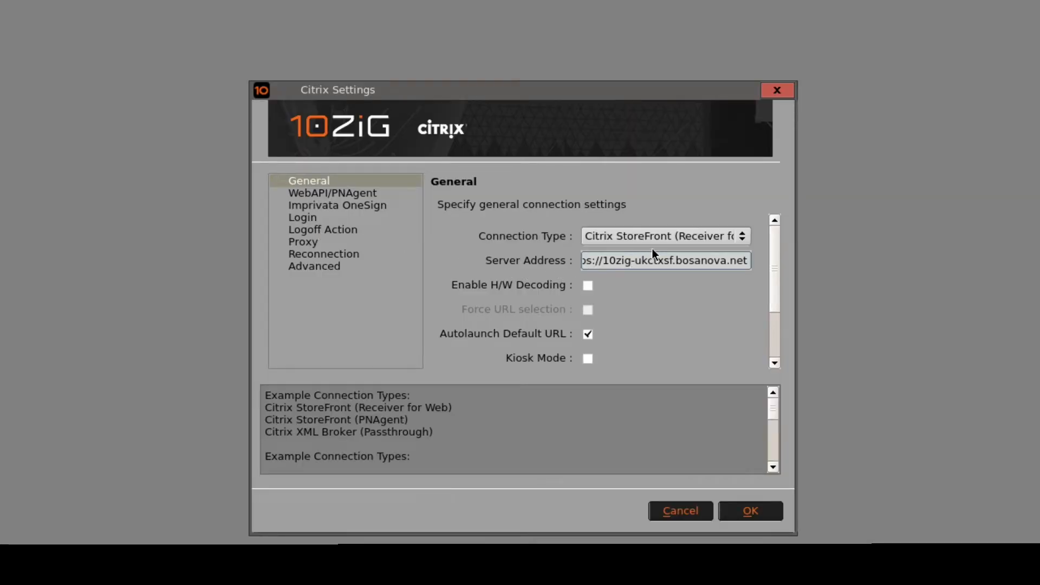
left_click(656, 232)
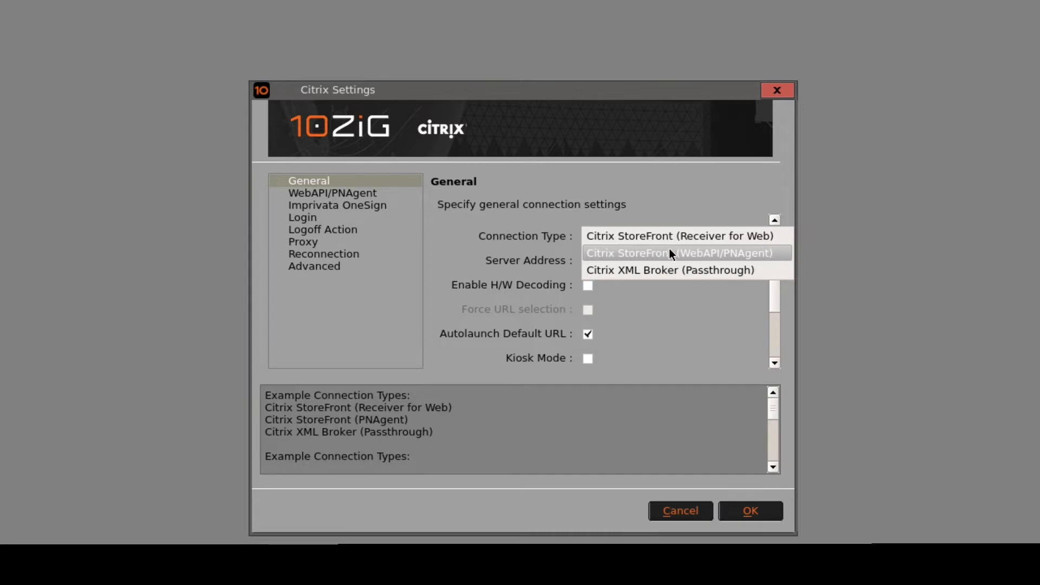
left_click(669, 251)
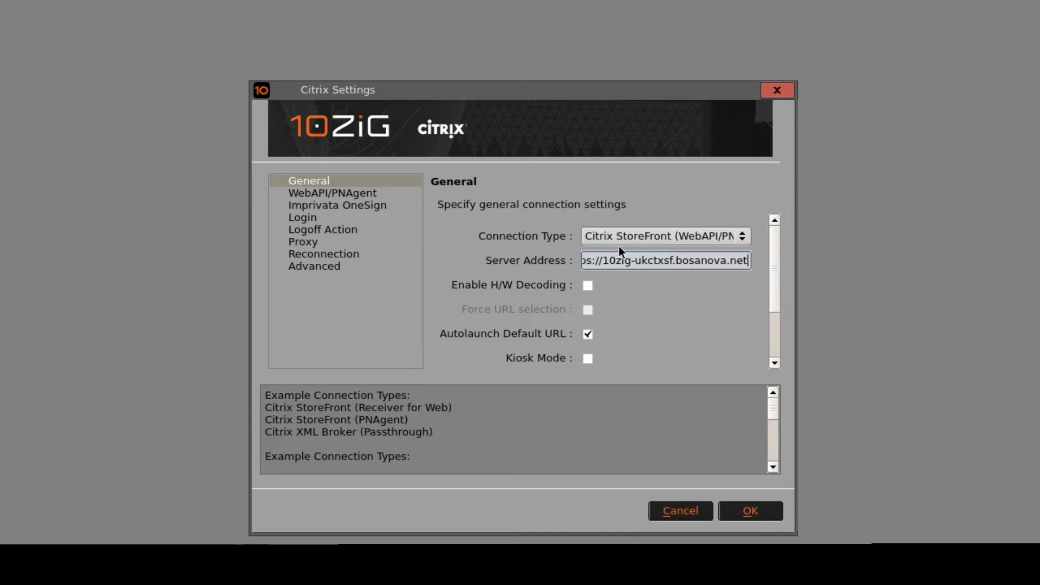
- On the WebAPI/PNAgent page, turn off Reconnection at login
left_click(359, 194)
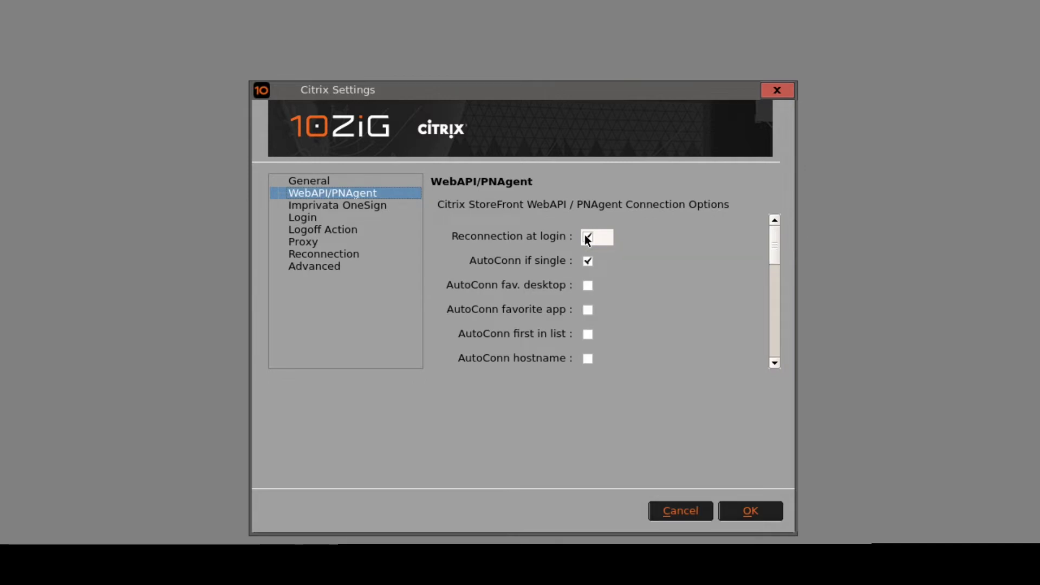
left_click(587, 237)
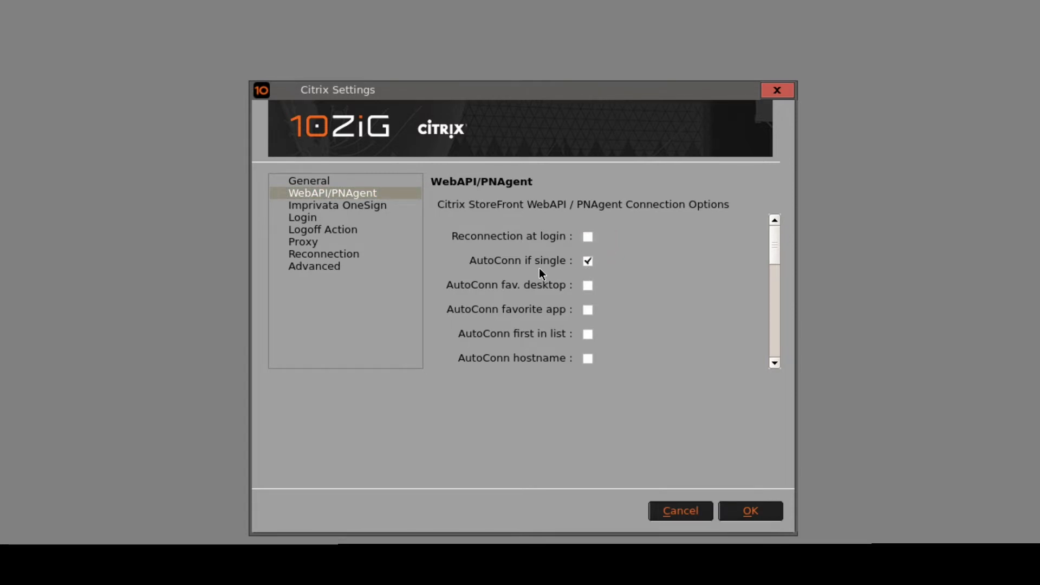
mouse_move(540, 270)
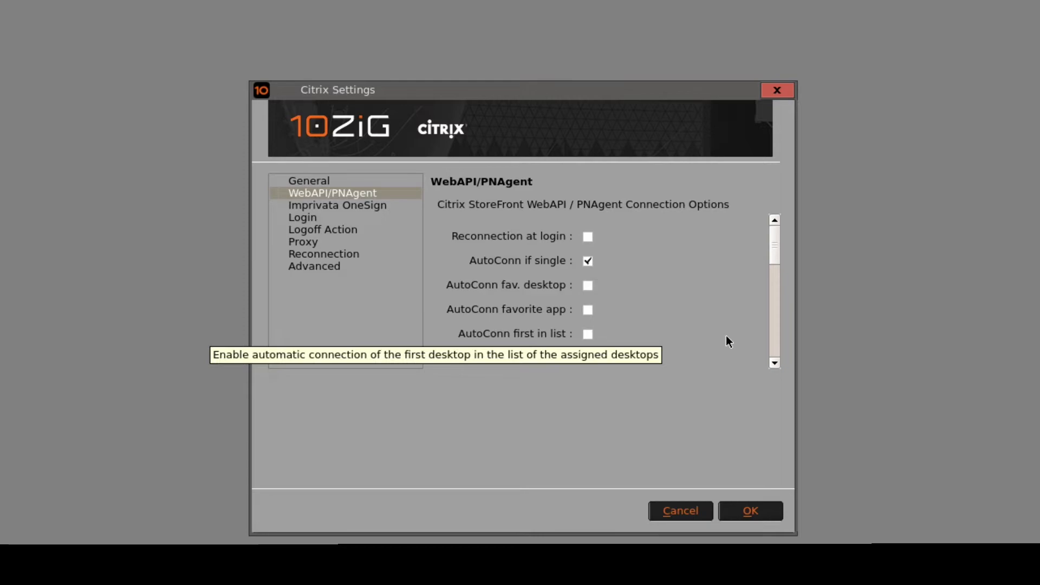
left_click_drag(773, 240, 772, 264)
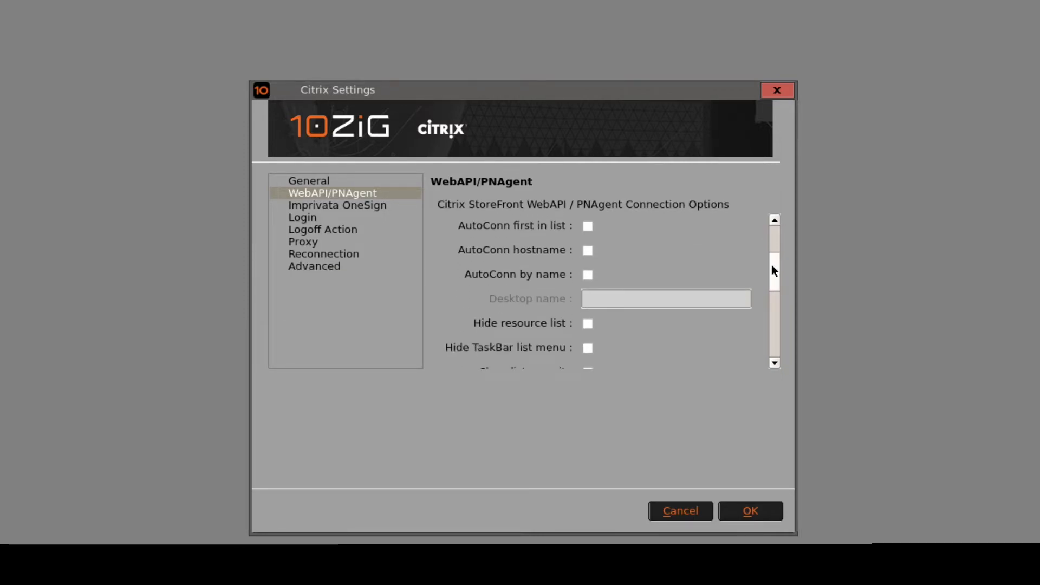
- Enter 'Server 2016 Desktop' as the Desktop name, leaving AutoConn by name unticked
left_click(590, 275)
left_click(587, 299)
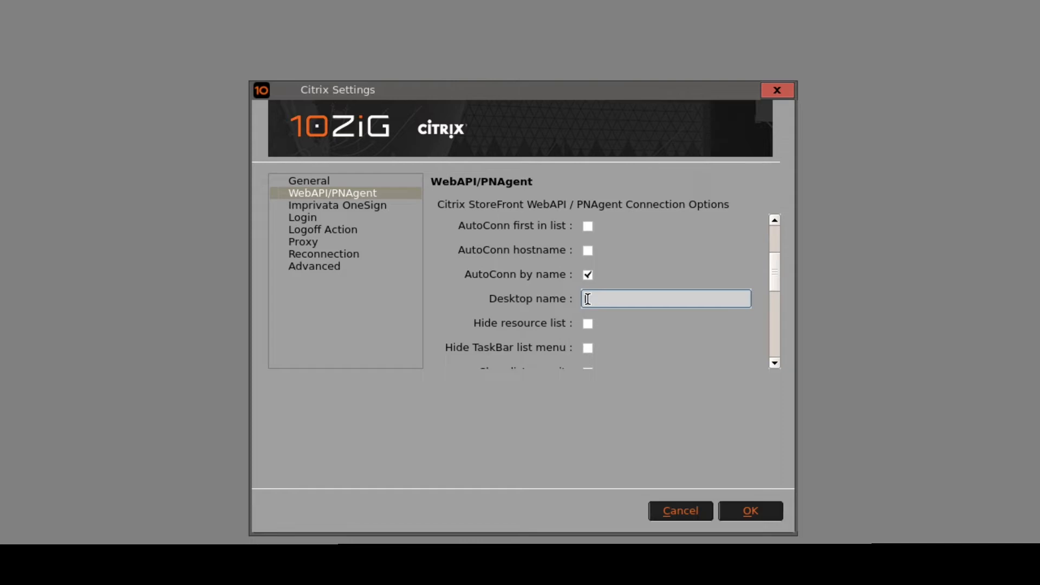
type("Server 2016 Desktop")
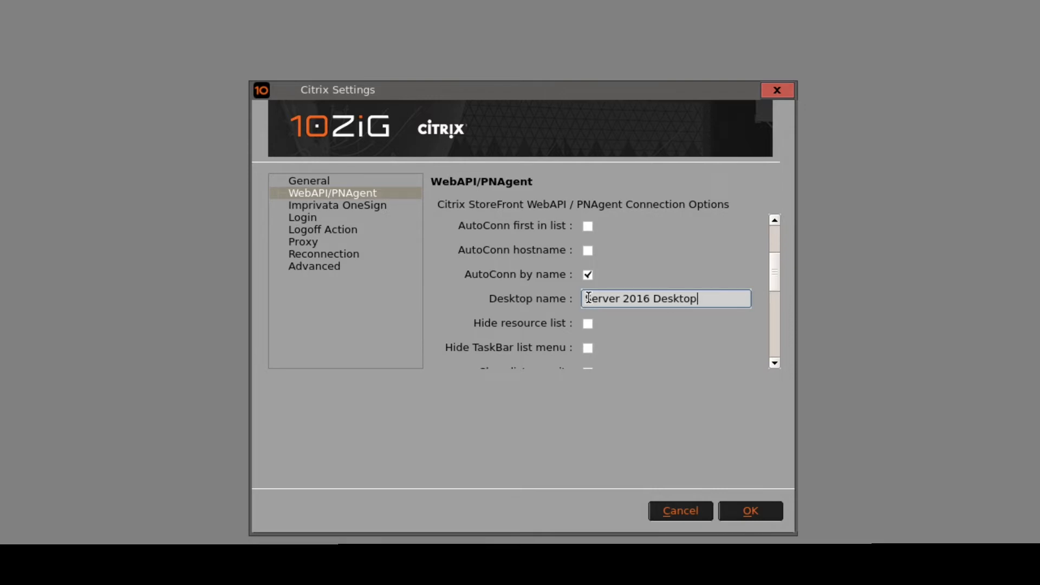
left_click(589, 273)
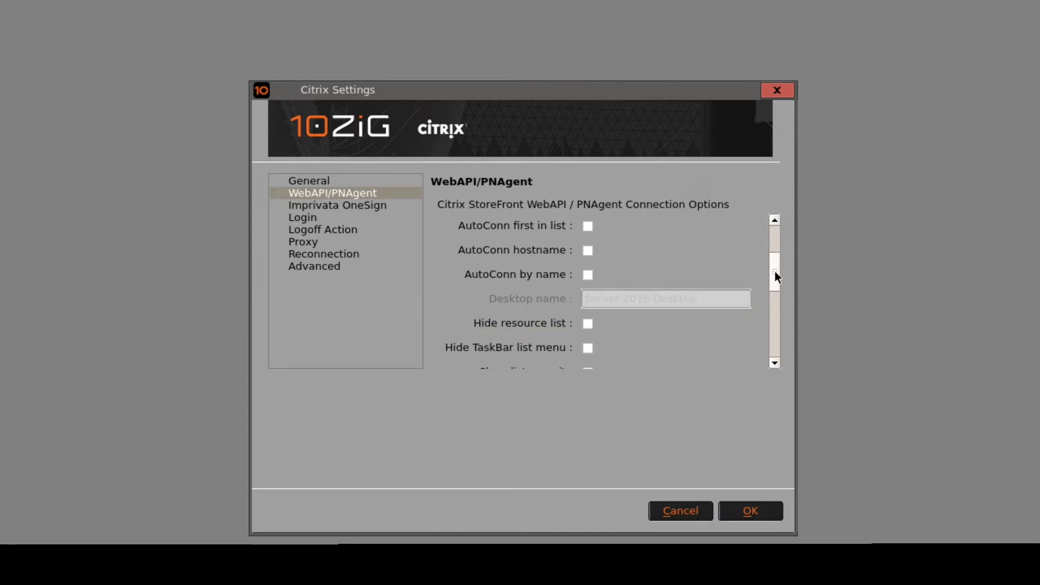
- Turn on closing the list on exit in the WebAPI/PNAgent options
left_click_drag(775, 271, 775, 288)
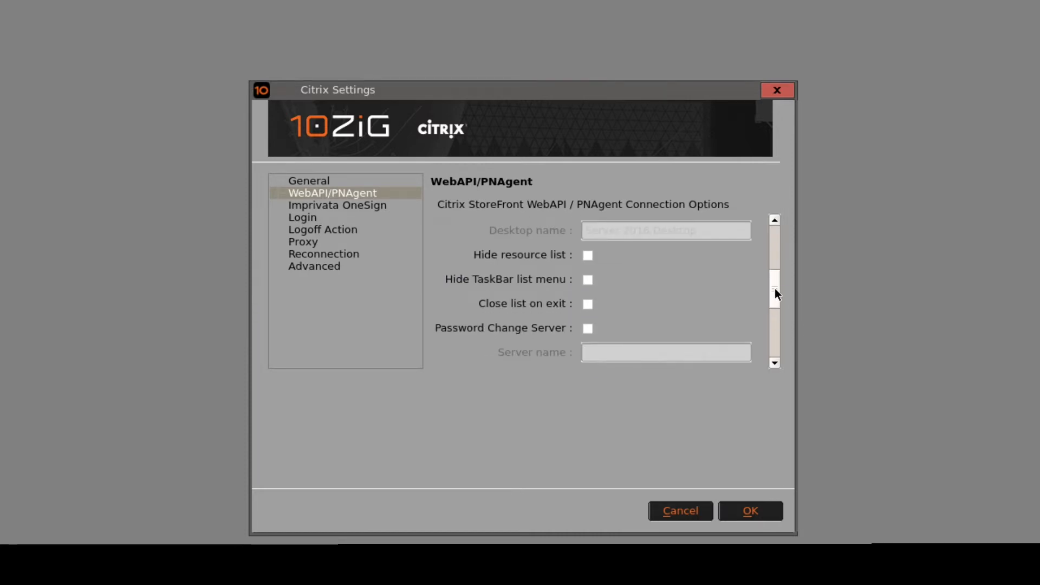
left_click(588, 301)
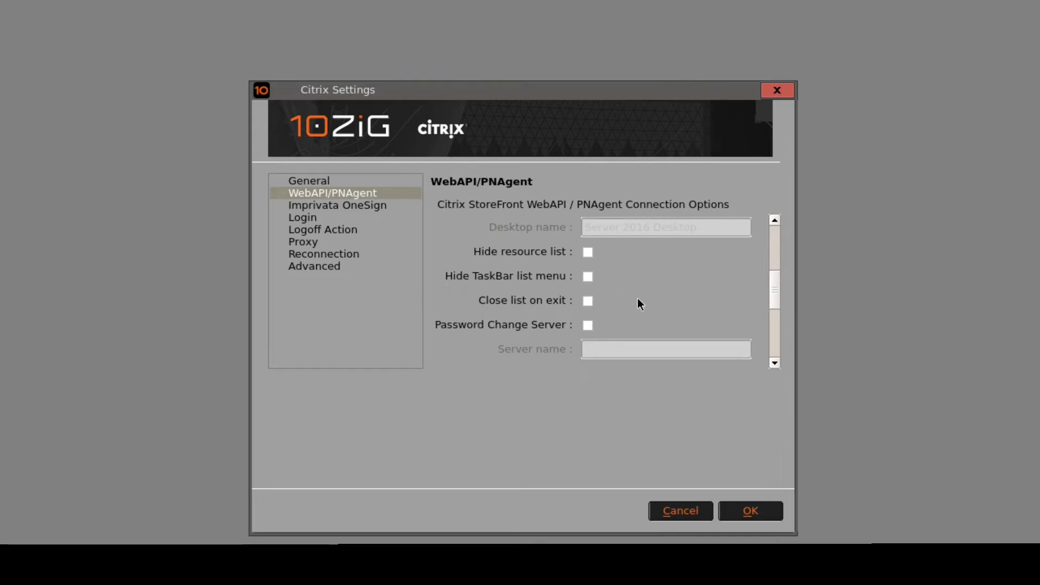
left_click_drag(771, 288, 769, 300)
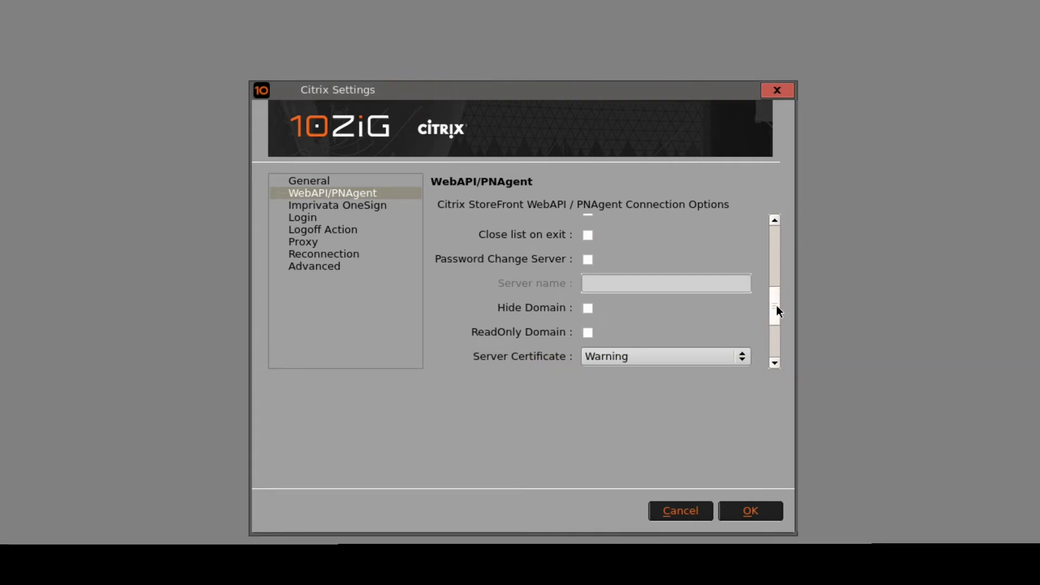
left_click_drag(776, 304, 768, 324)
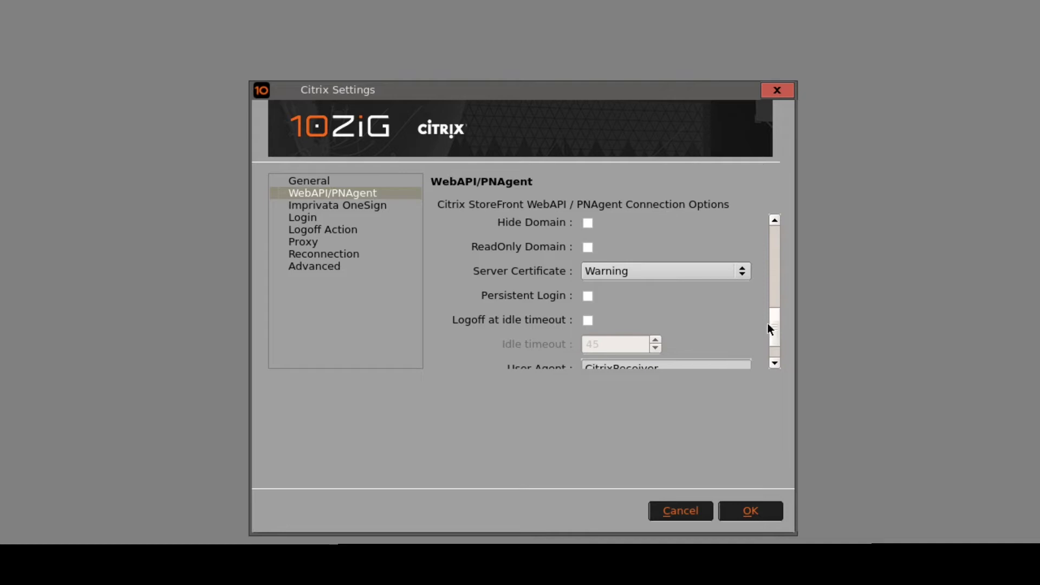
- Keep the Server Certificate policy at Warning and go back to the General page
left_click(666, 272)
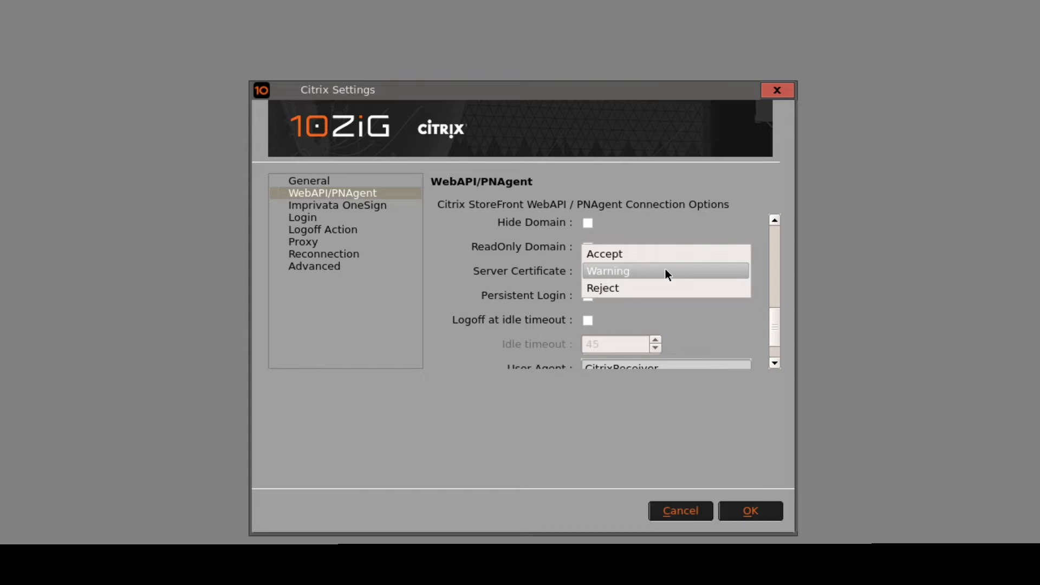
left_click(685, 315)
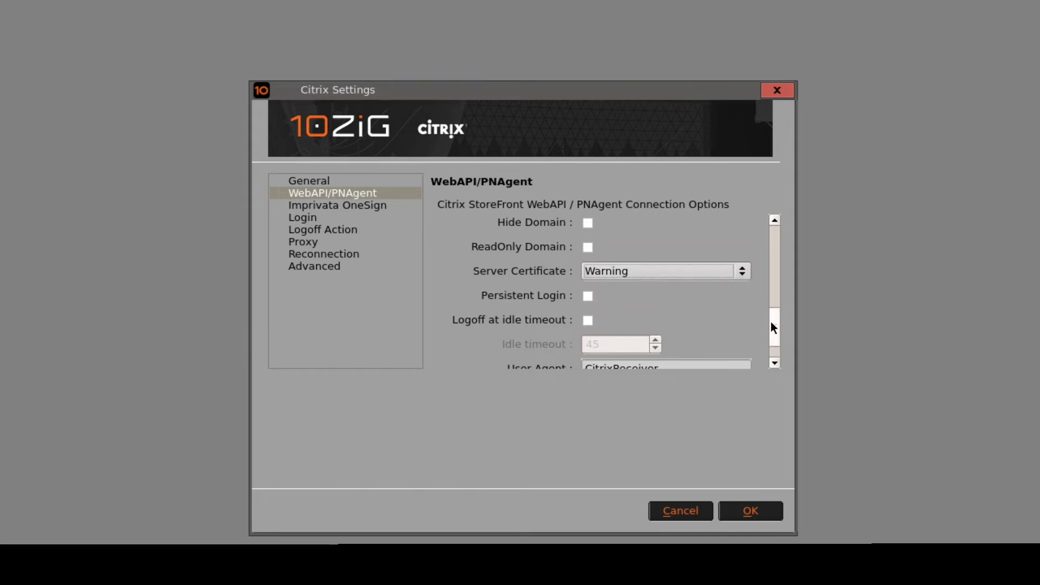
left_click_drag(773, 328, 774, 337)
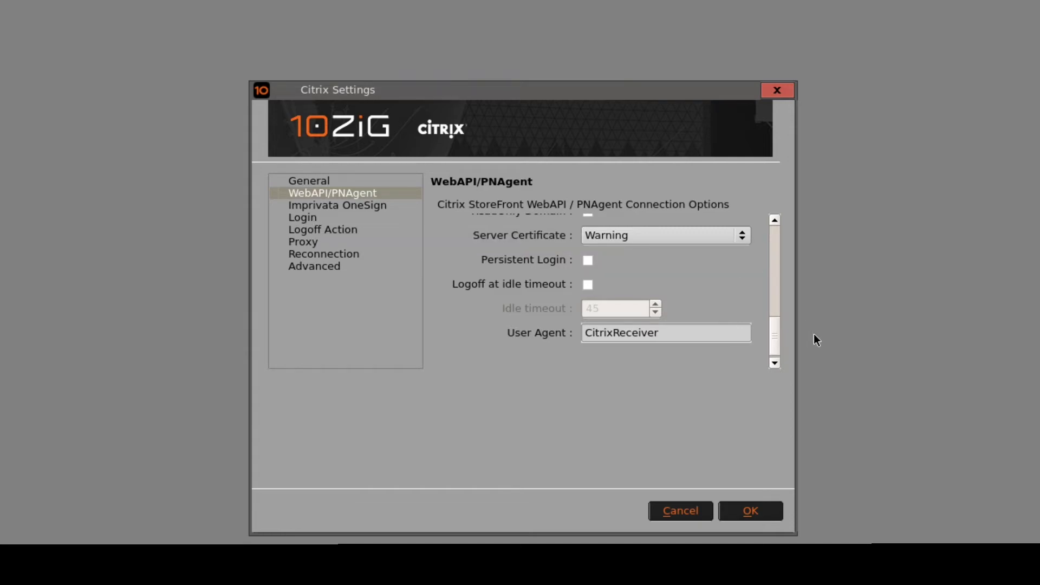
left_click(320, 180)
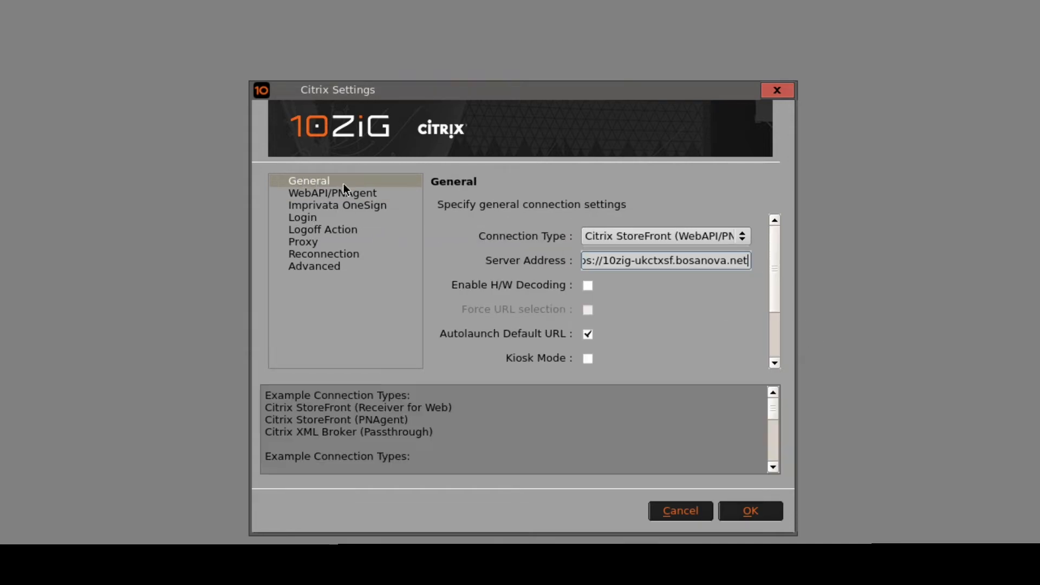
- Save the Citrix settings and test the connection, dismissing the resulting 404 error
left_click(752, 510)
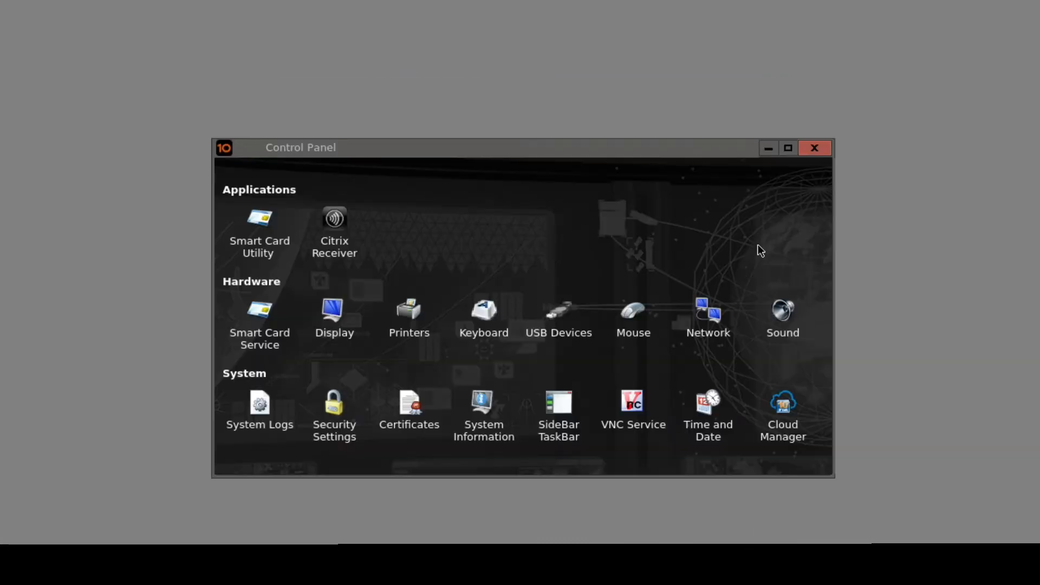
left_click(813, 152)
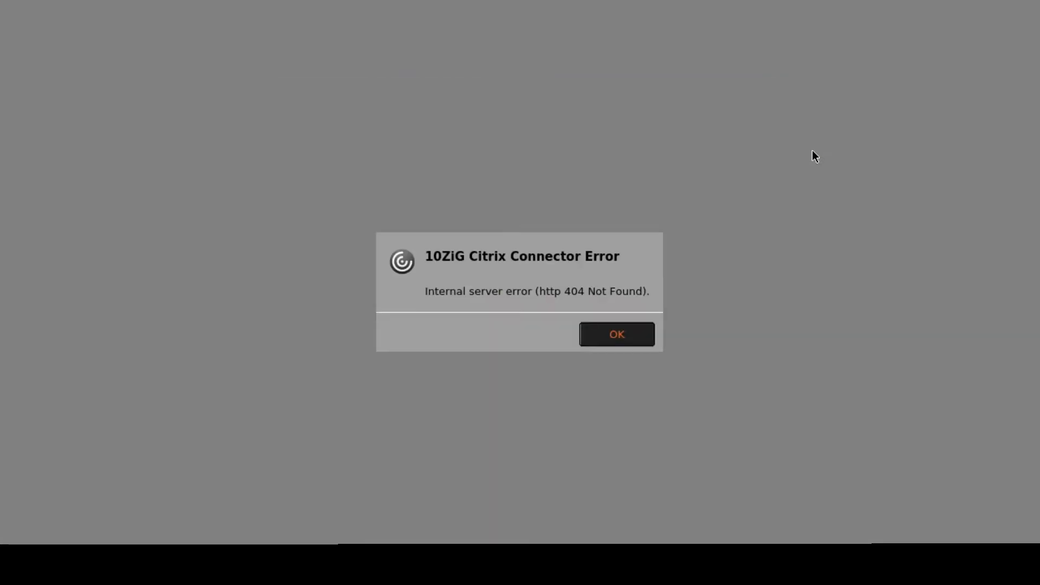
left_click(623, 340)
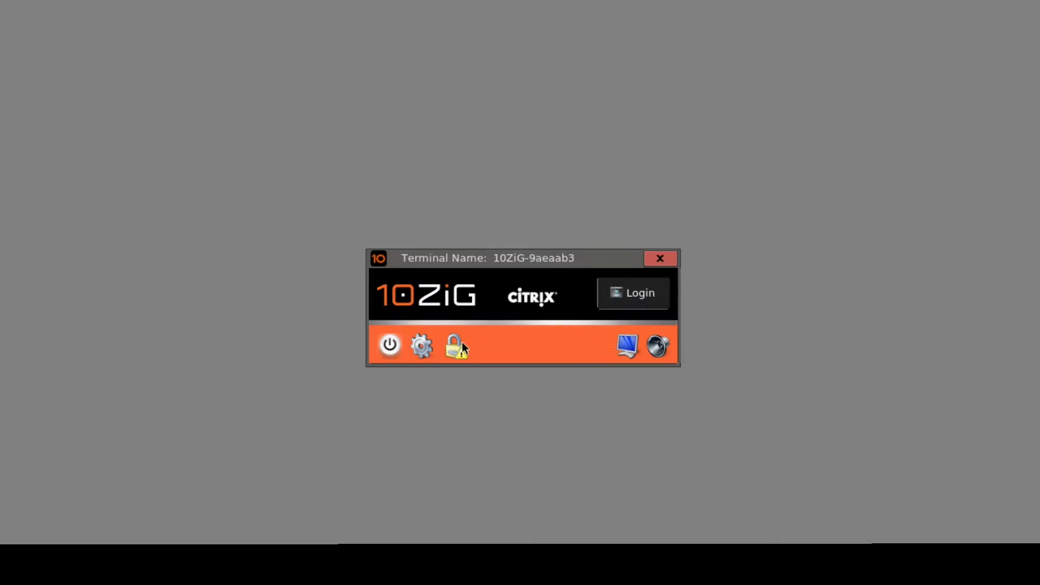
- Unlock settings, append /citrix/10zigukweb to the Citrix server address, and save it
left_click(412, 347)
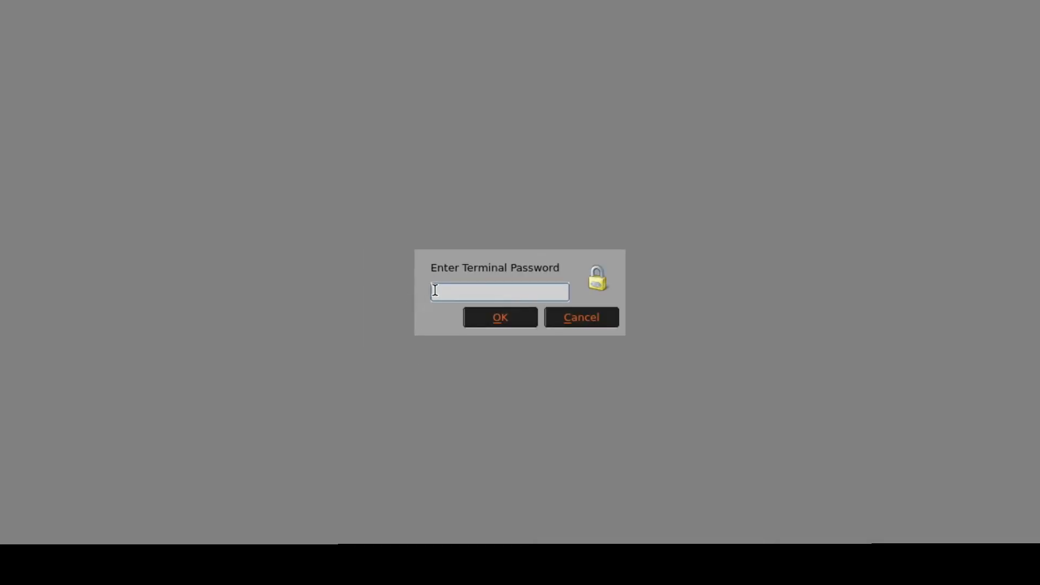
type("*********")
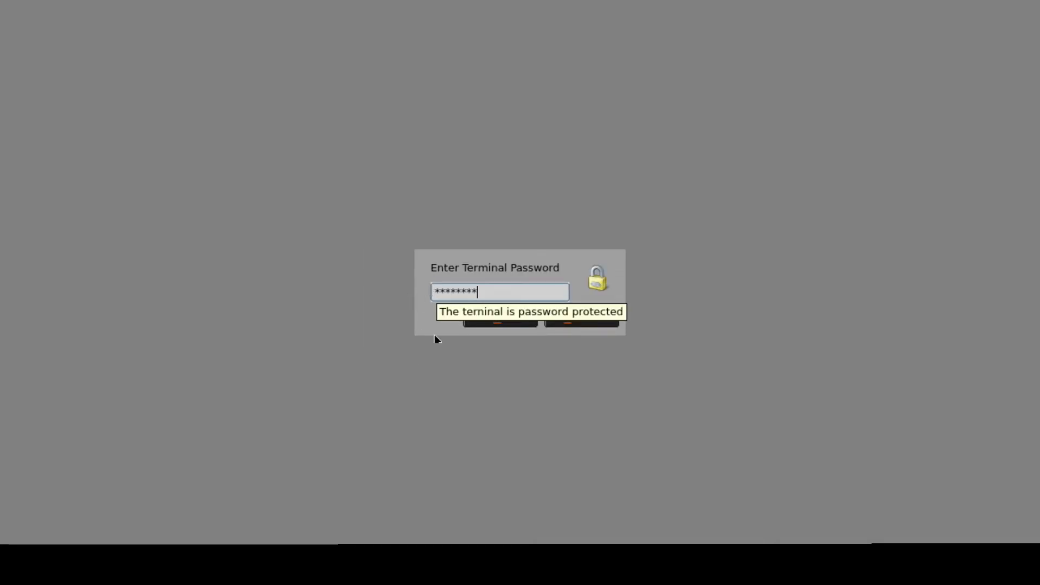
left_click(495, 318)
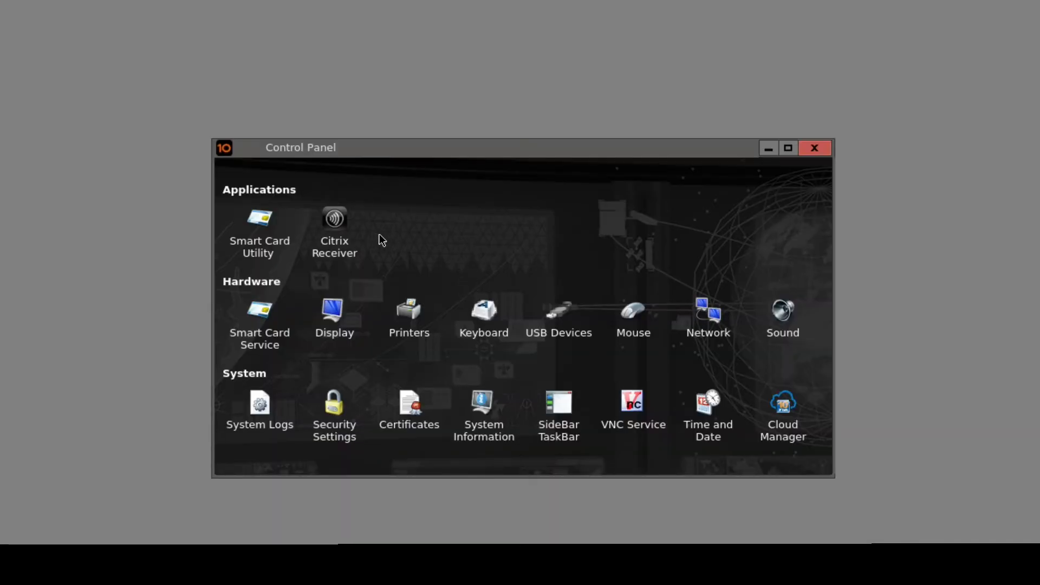
left_click(352, 238)
type("/citrix")
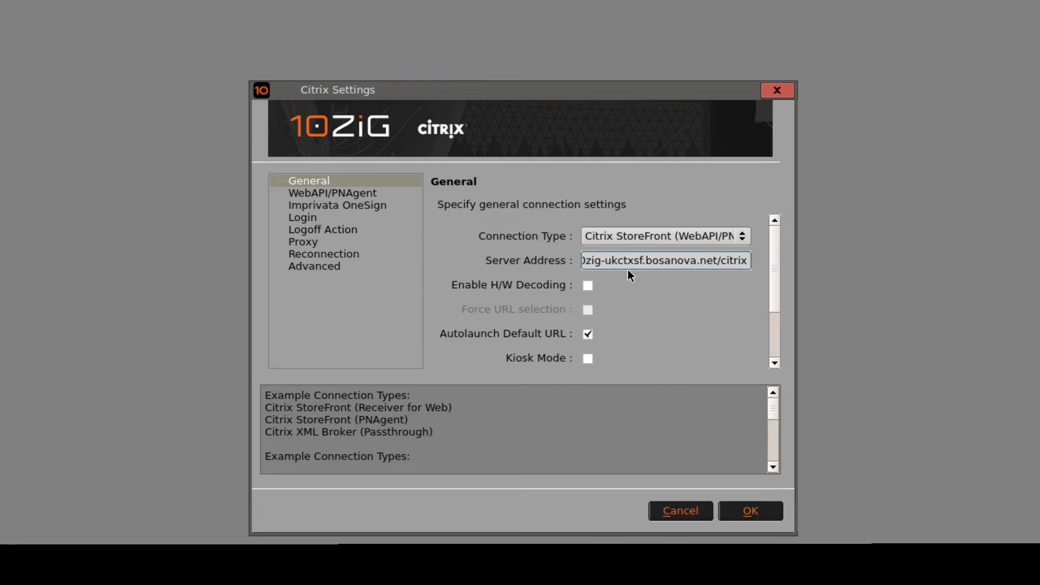
type("/10")
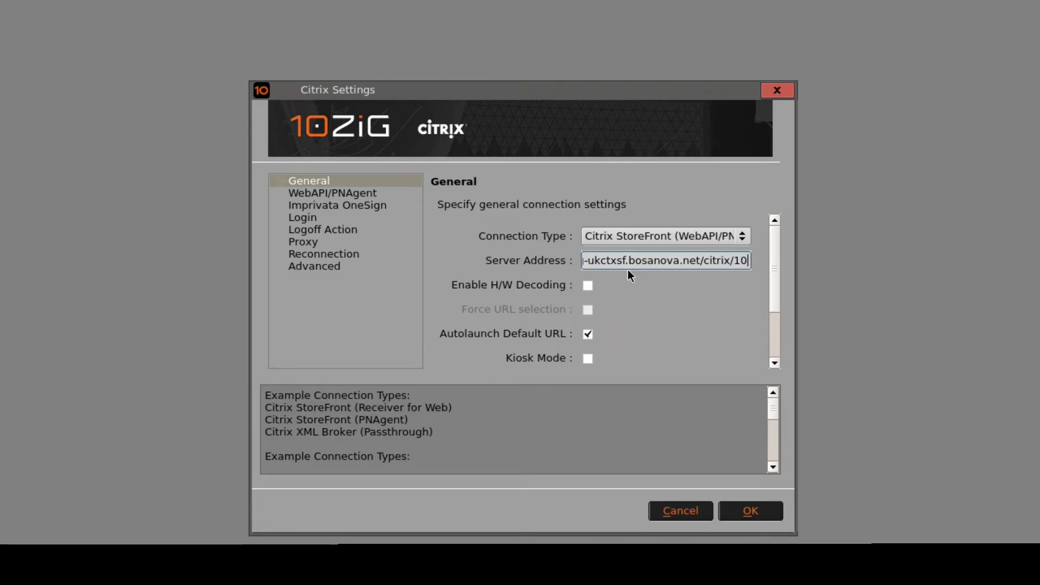
type("zigukweb")
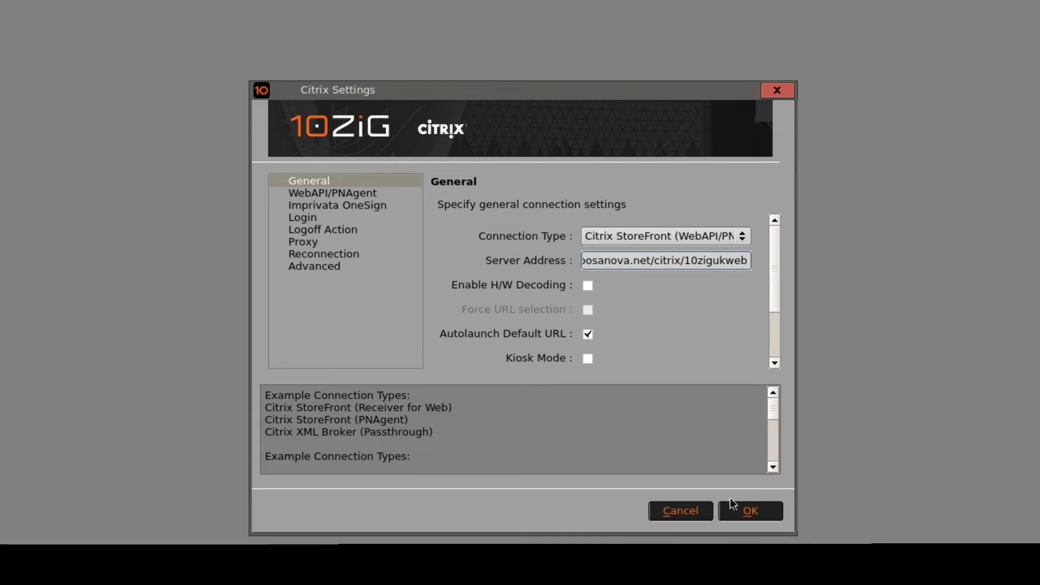
left_click(741, 509)
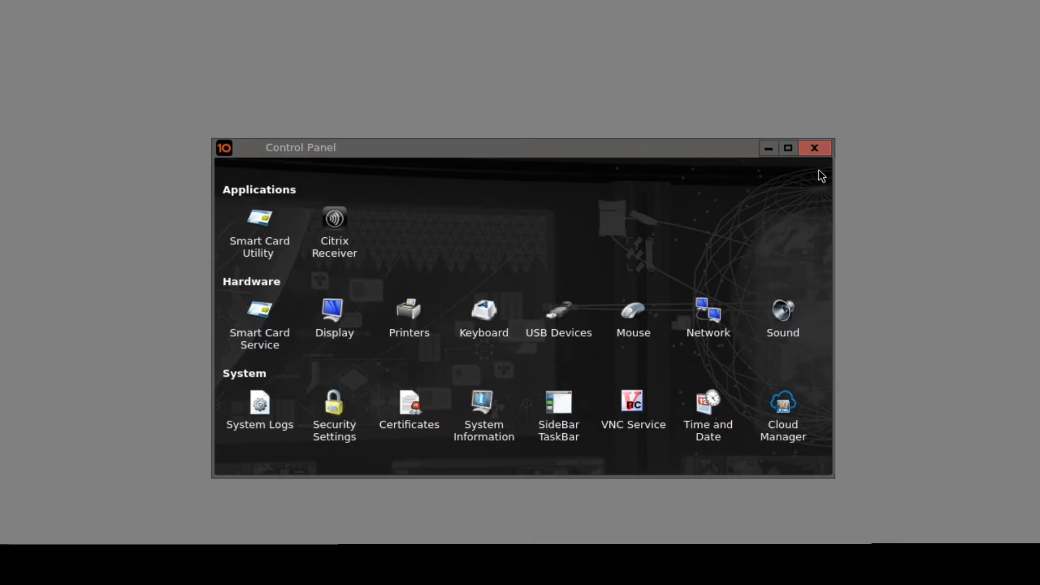
- Close the Control Panel to reconnect and keep bosanova.net as the domain
left_click(814, 149)
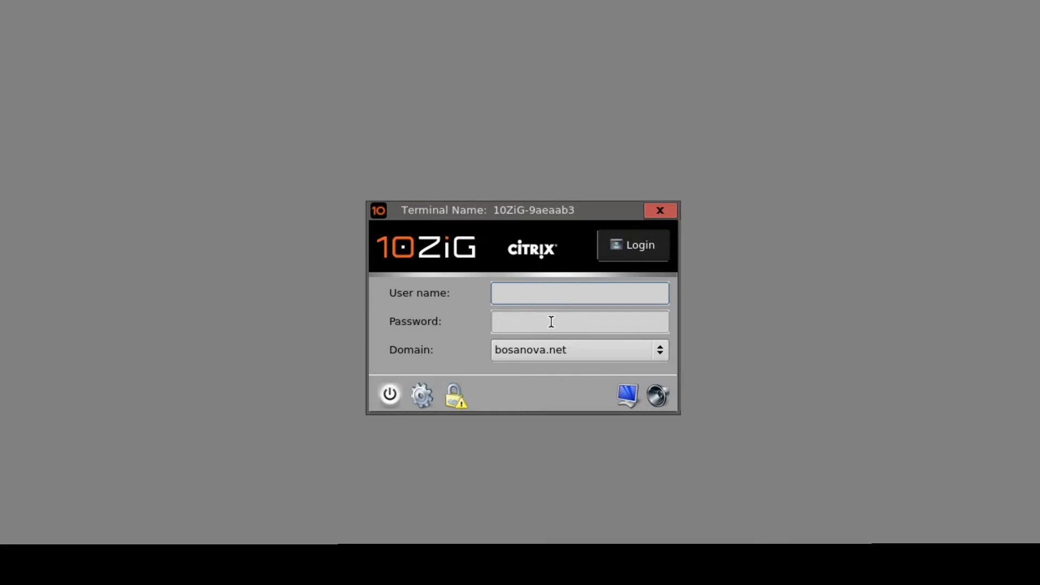
left_click(526, 348)
left_click(526, 347)
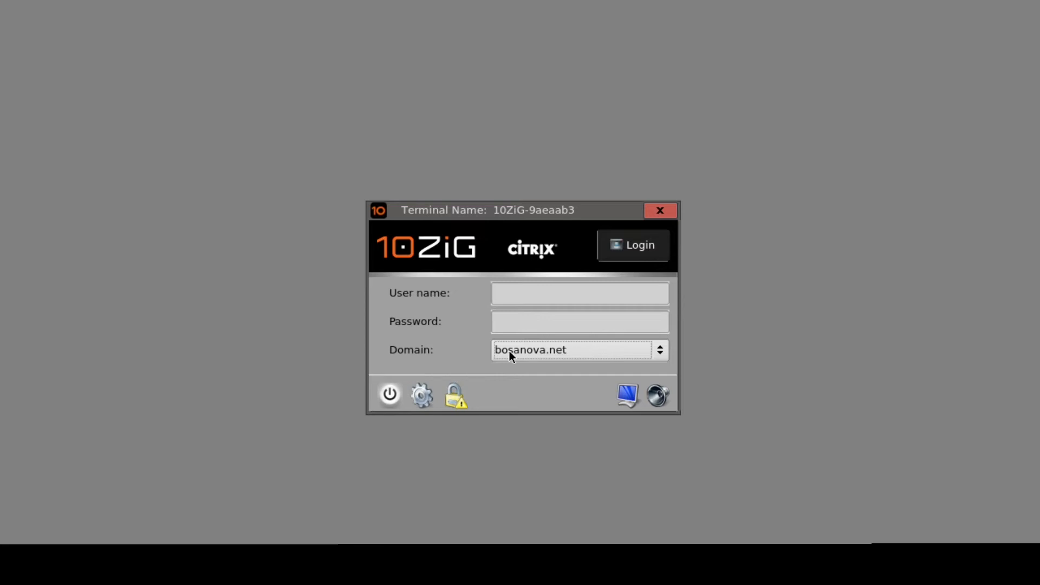
- Sign in to the Citrix store with the user's name and password
left_click(538, 295)
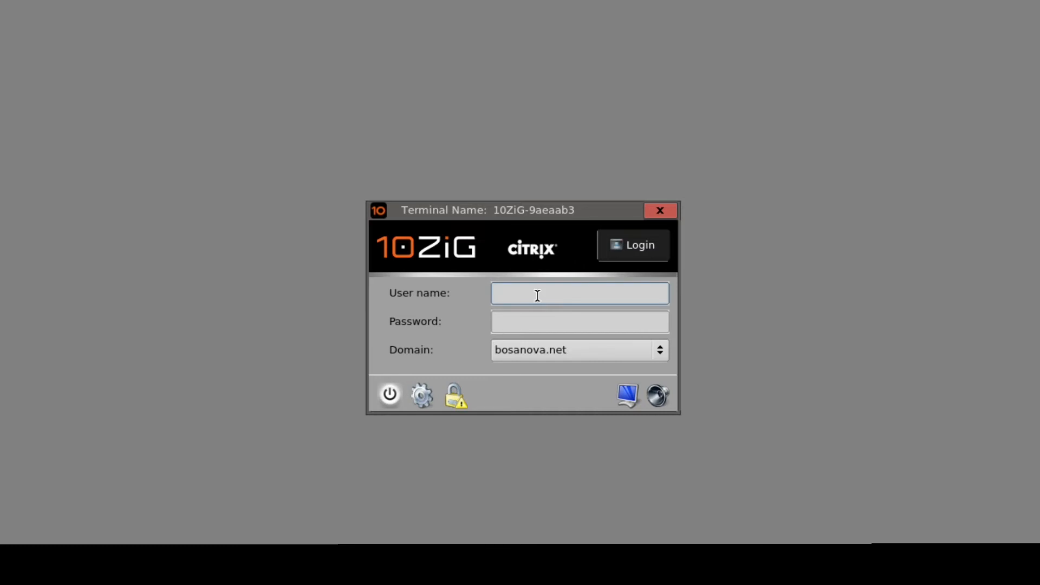
type("keving")
key("Tab")
type("*******")
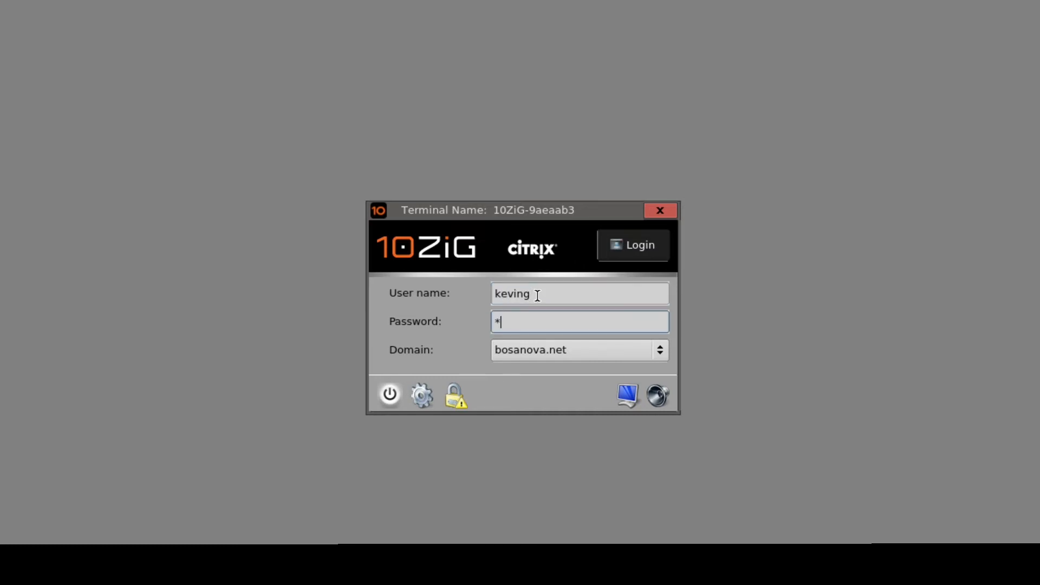
type("***")
key("Return")
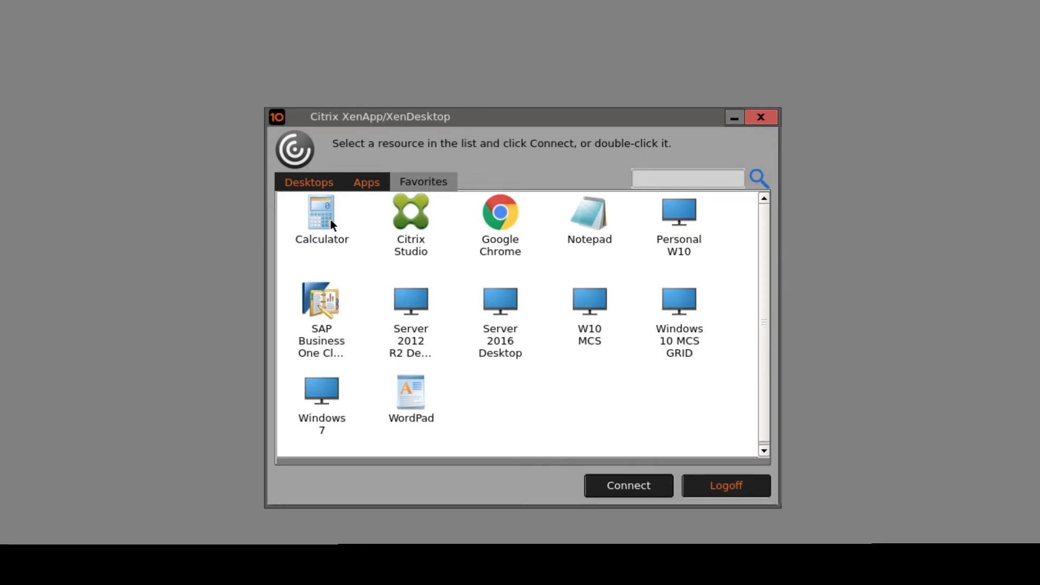
- Browse the Desktops, Apps and Favorites lists, then log off the Citrix store
left_click(305, 185)
left_click(358, 184)
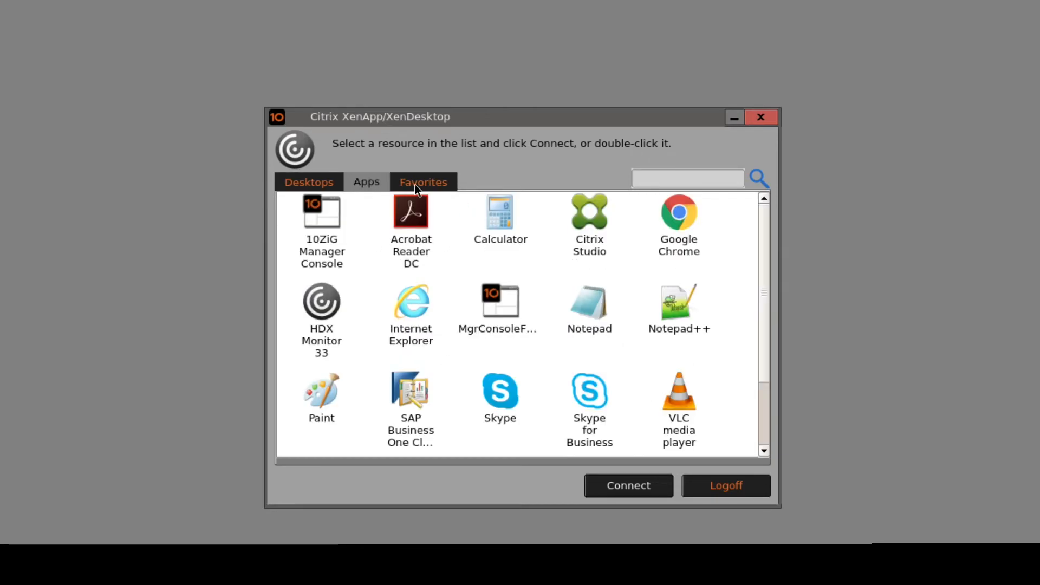
left_click(417, 184)
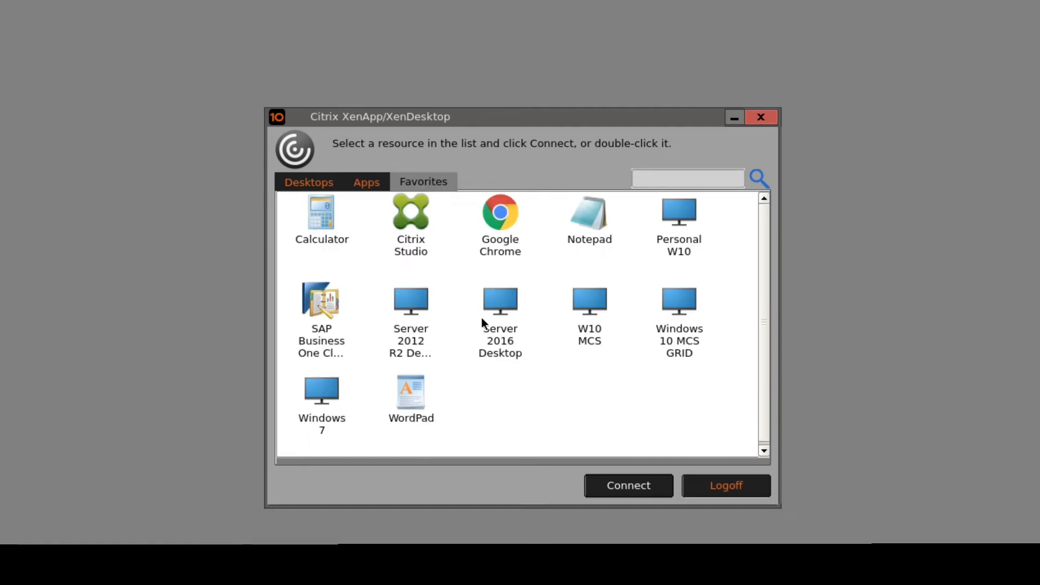
left_click(734, 489)
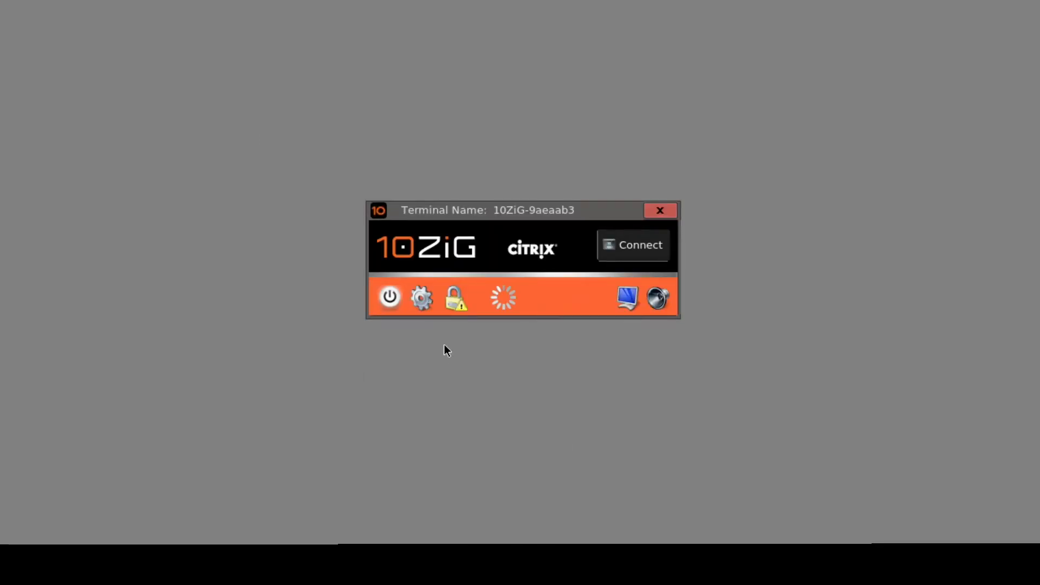
- Unlock the terminal settings and bring up Citrix Receiver's WebAPI/PNAgent connection options
left_click(420, 407)
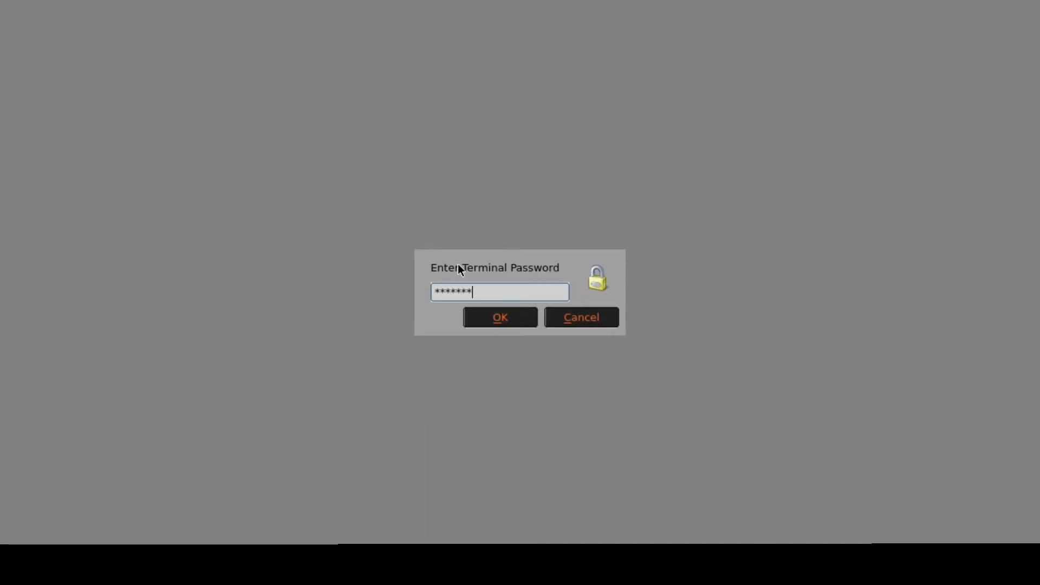
left_click(503, 316)
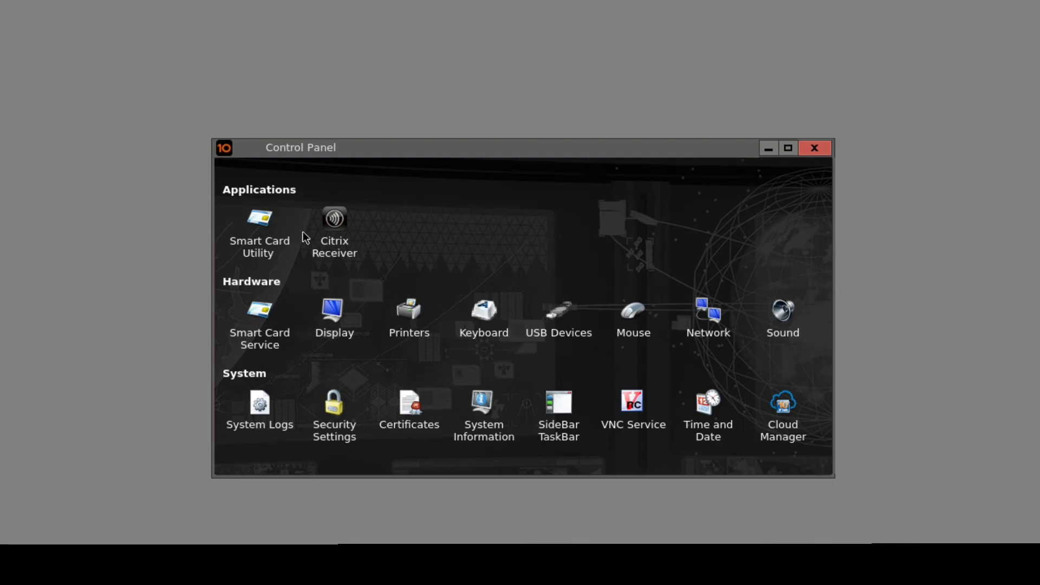
left_click(323, 230)
left_click(313, 193)
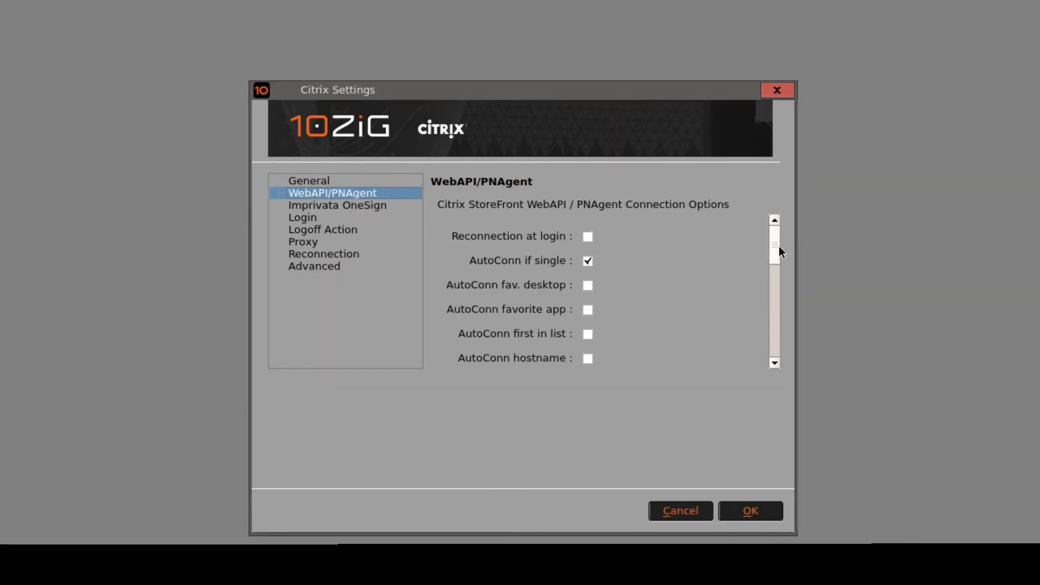
- Replace AutoConn if single with AutoConn by name, tick Hide resource list, and save
left_click(588, 260)
left_click_drag(771, 248, 772, 265)
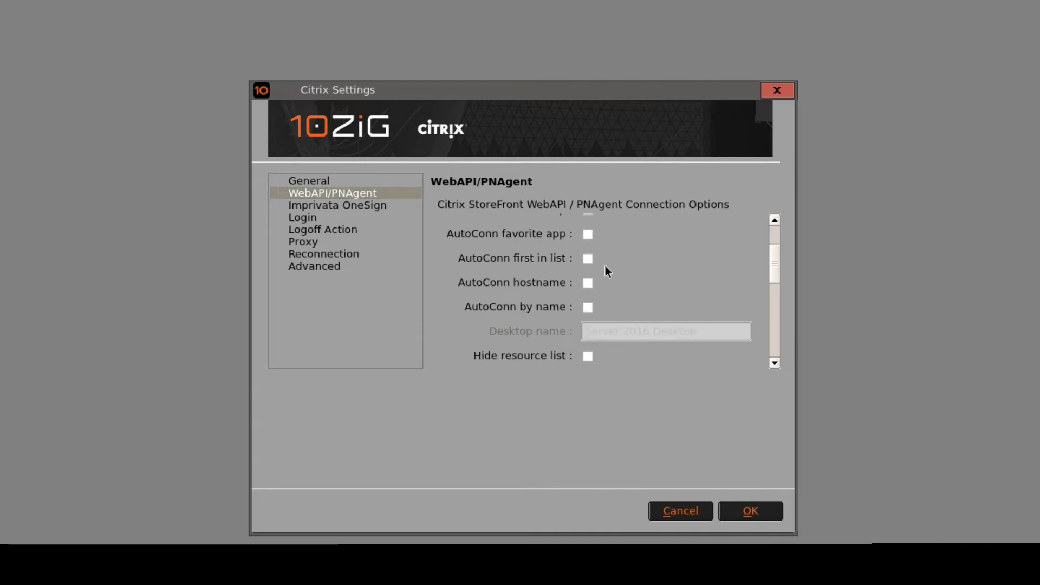
left_click(588, 307)
left_click_drag(780, 265, 775, 283)
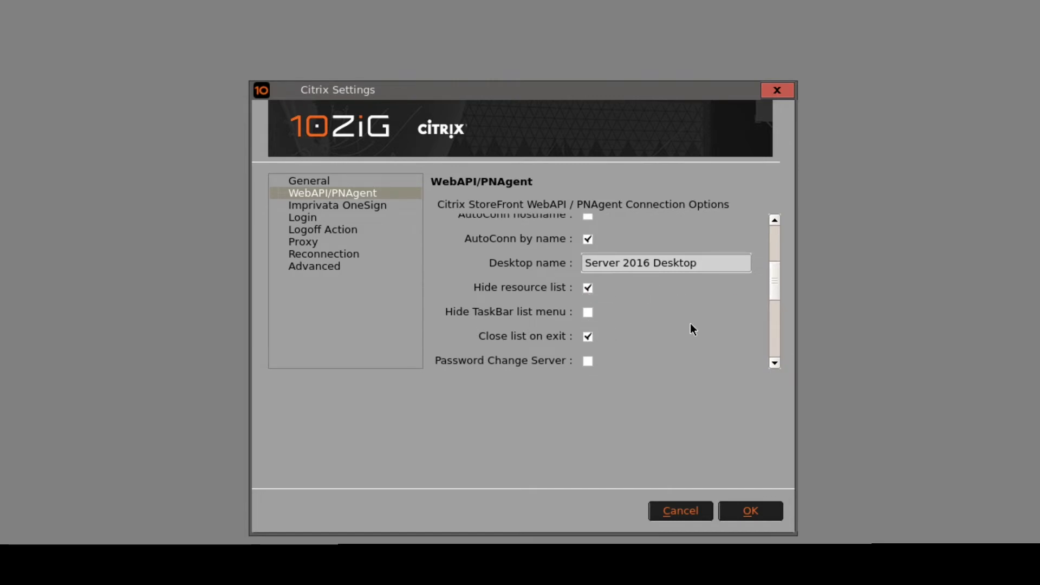
left_click(751, 511)
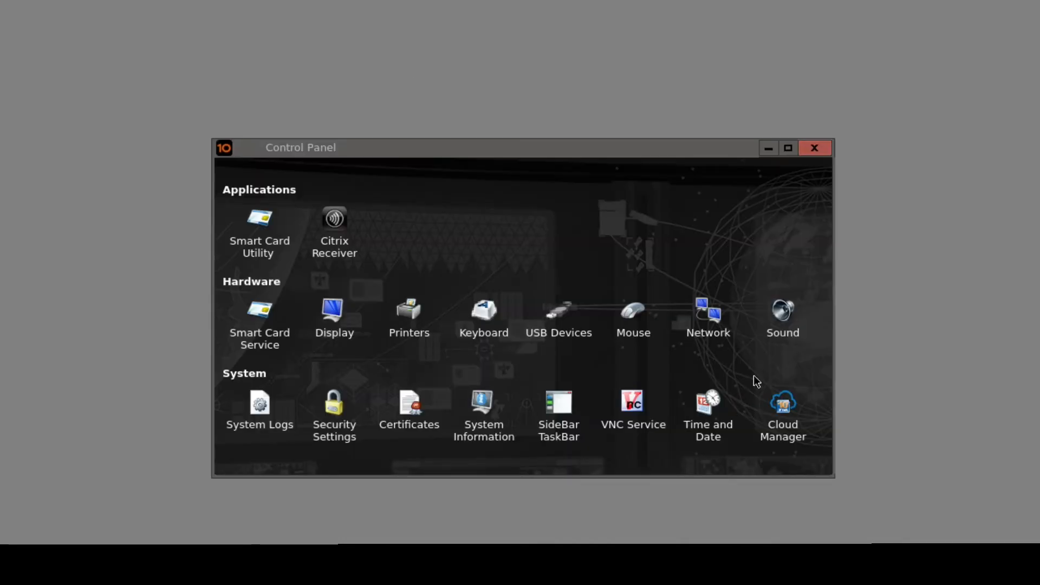
- Close the Control Panel and log in with the user name and password to reach Server 2016 Desktop directly
left_click(812, 148)
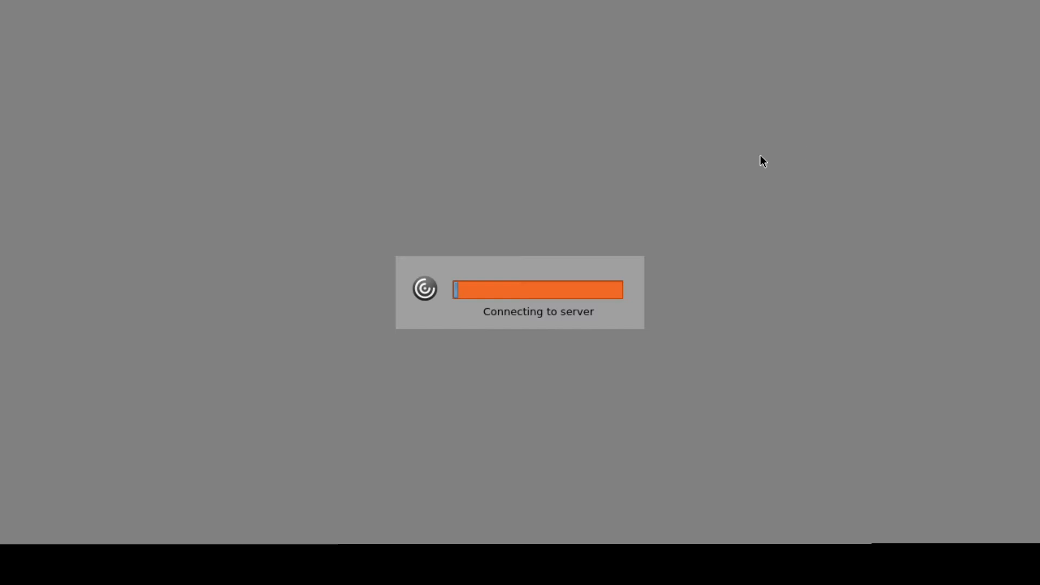
left_click(558, 276)
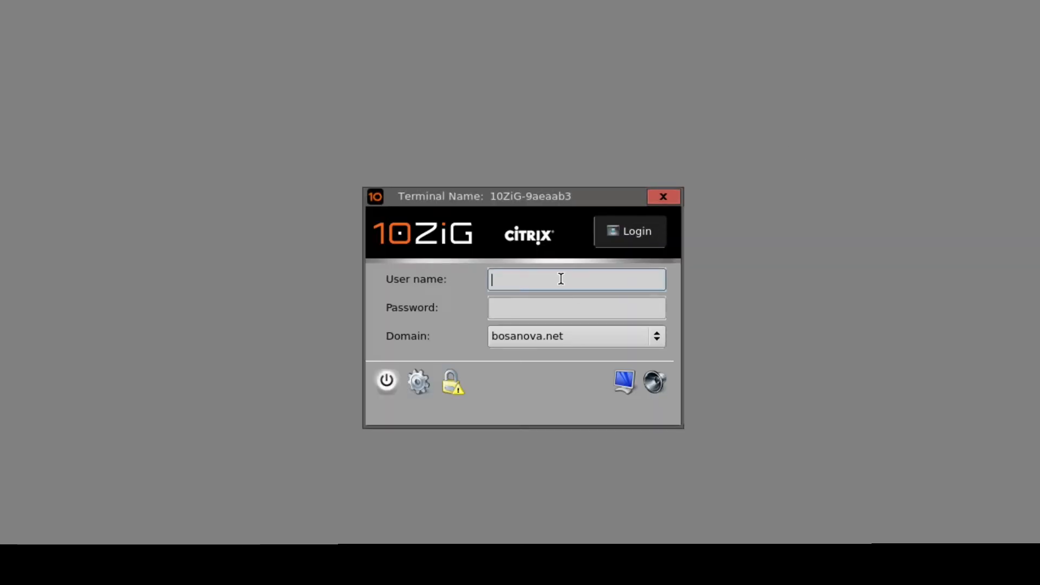
type("keving")
key("Tab")
type("******")
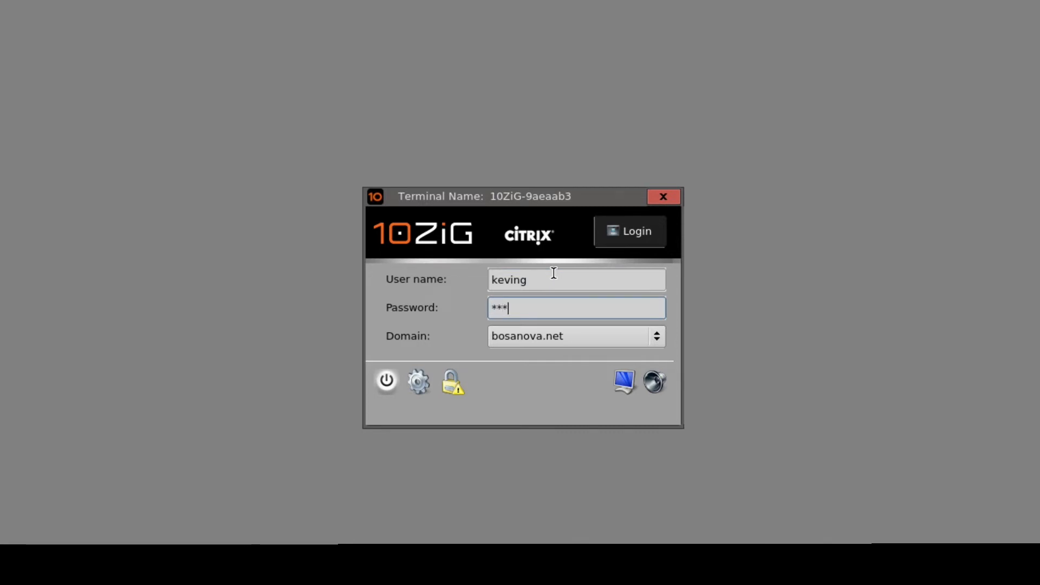
type("****")
key("Return")
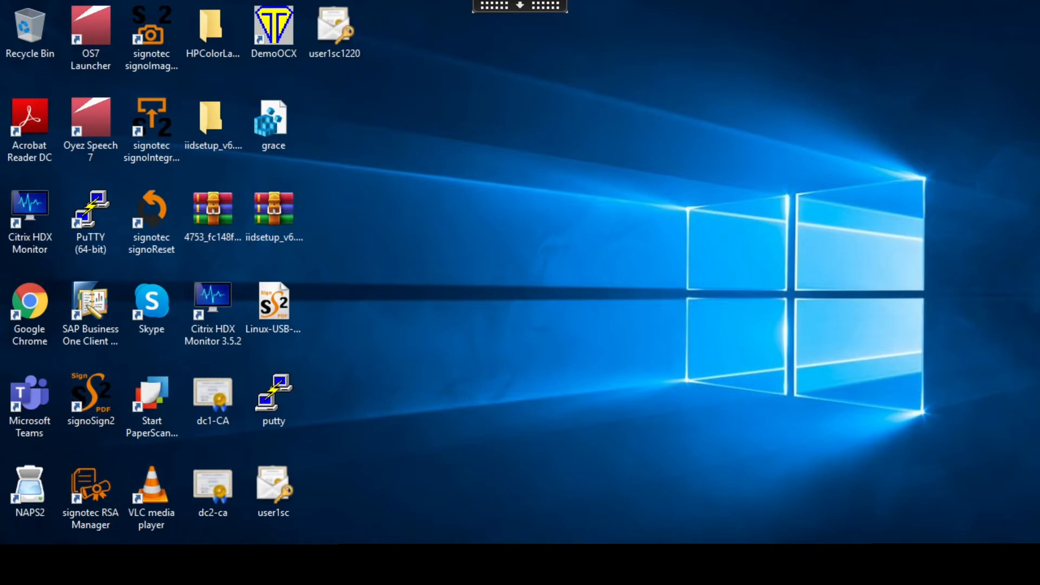
- Sign out of the Server 2016 Desktop session from the Win+X shut-down menu
key("super+x")
mouse_move(158, 512)
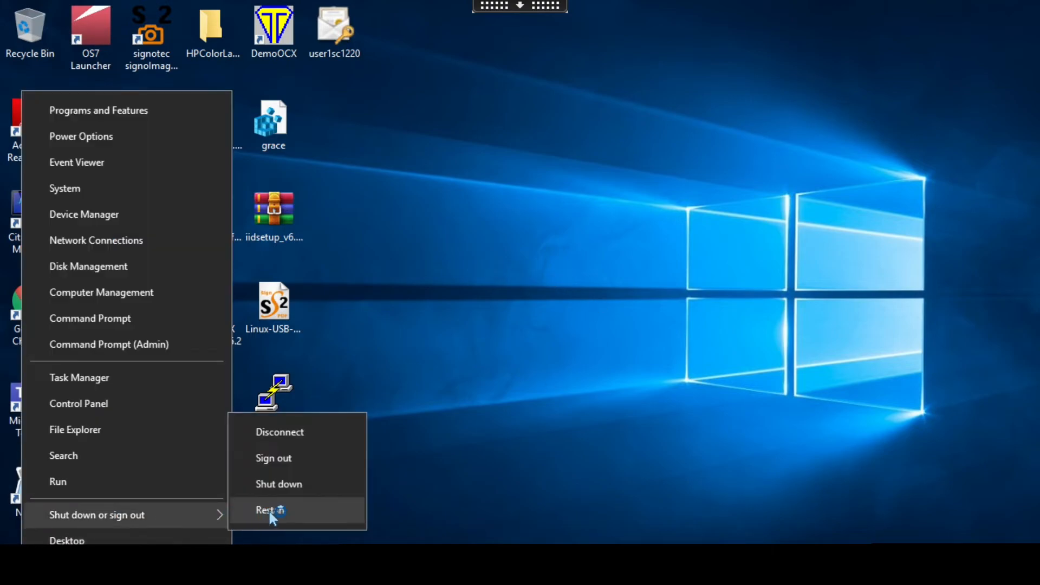
left_click(315, 462)
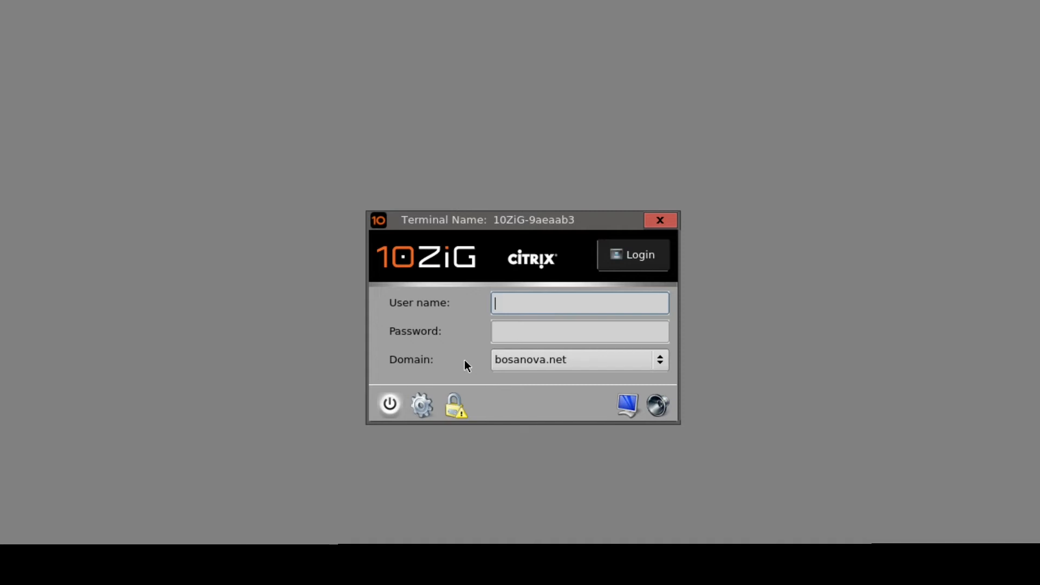
- Unlock the terminal settings with the password and view the empty Printer Configuration
left_click(426, 410)
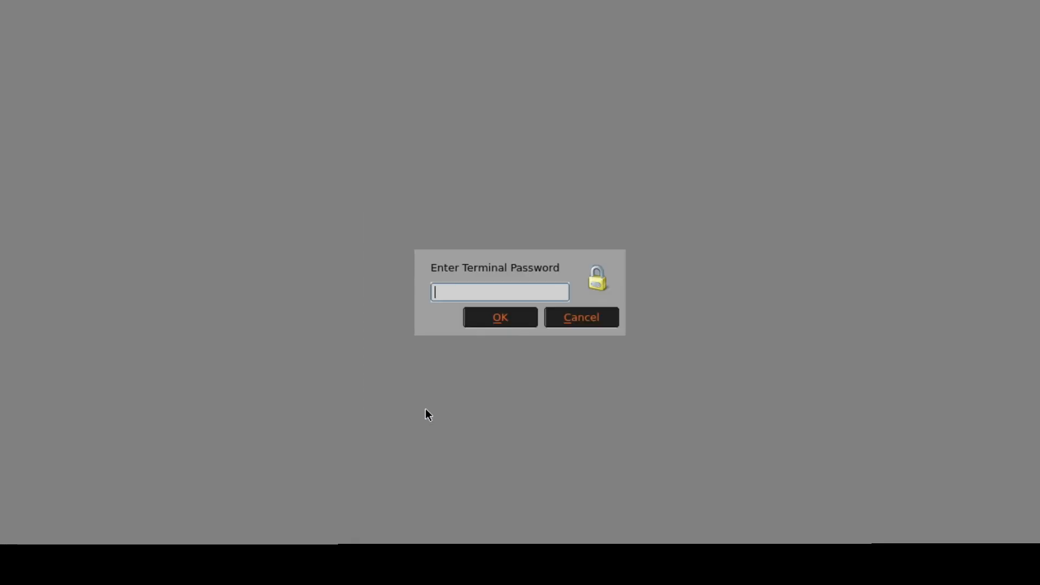
type("*********")
key("Return")
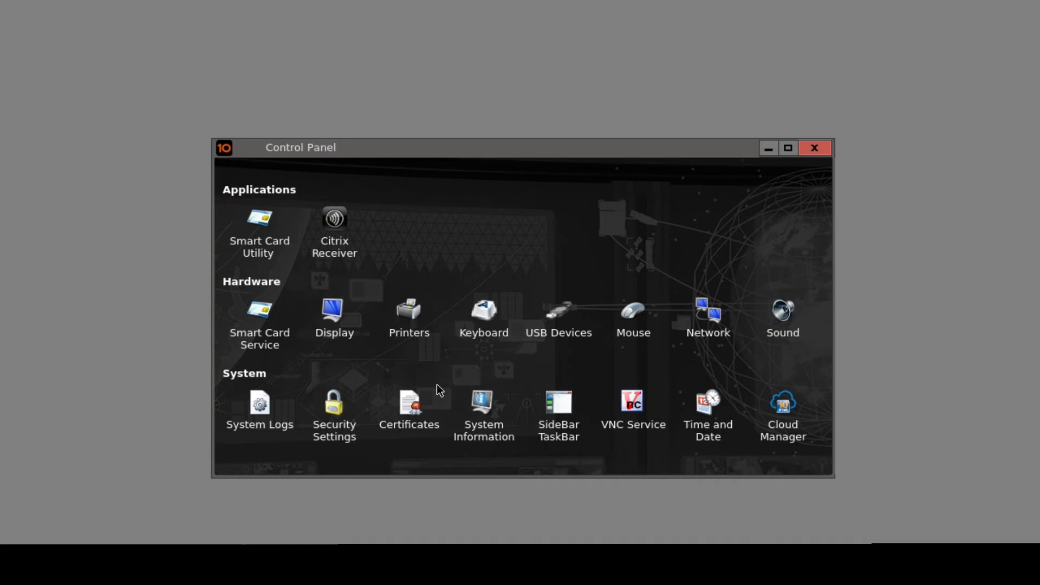
left_click(398, 312)
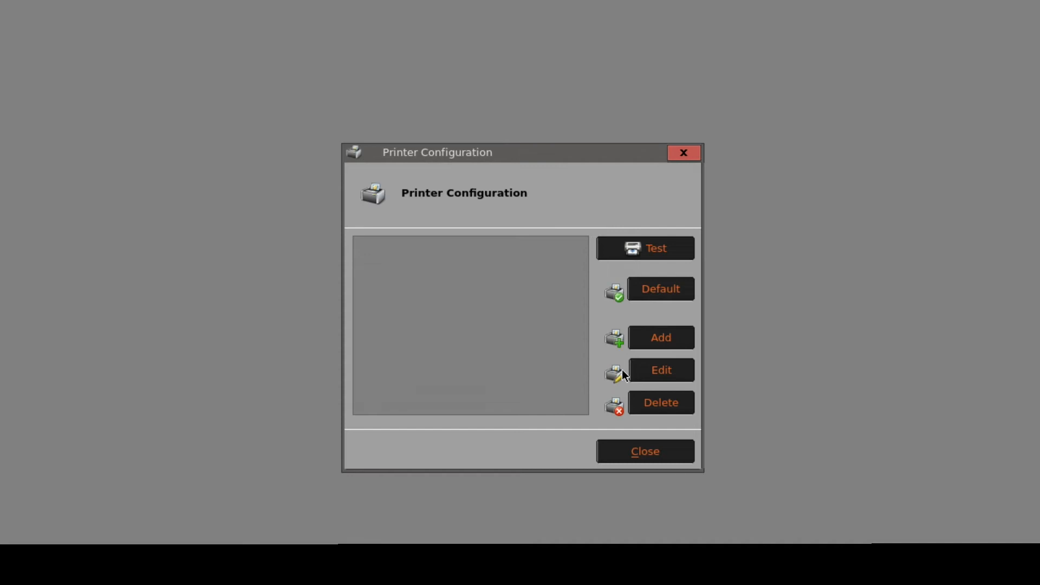
- Preview the Printer Configuration Wizard, cancel it, and close Printer Configuration without adding a printer
left_click(646, 340)
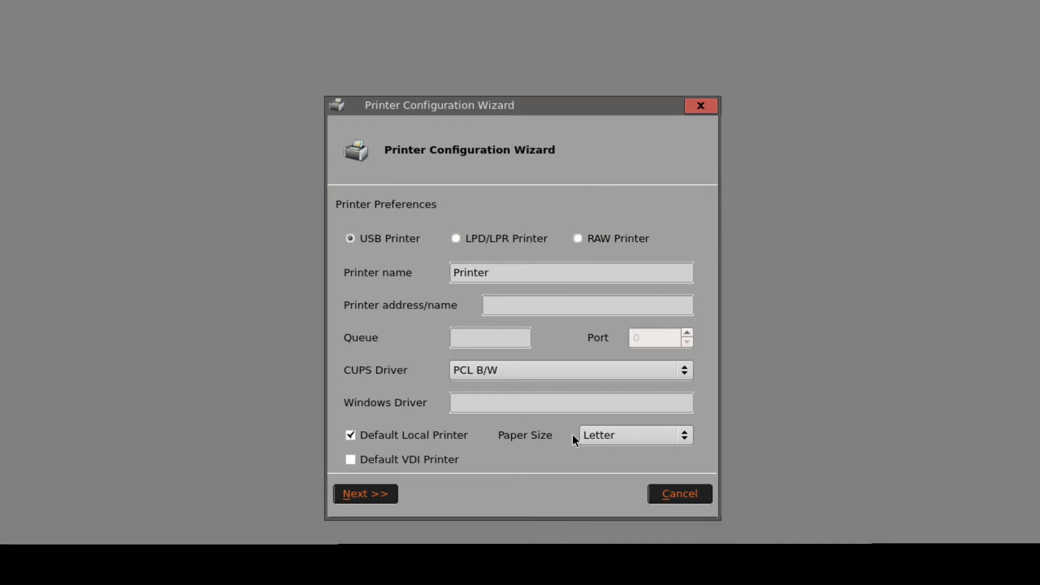
left_click(702, 506)
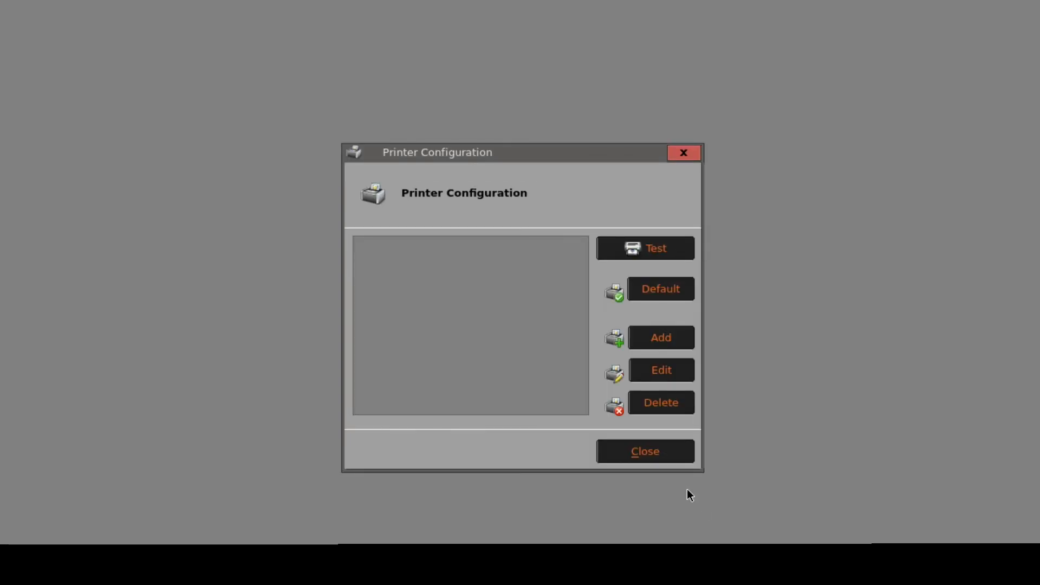
left_click(672, 453)
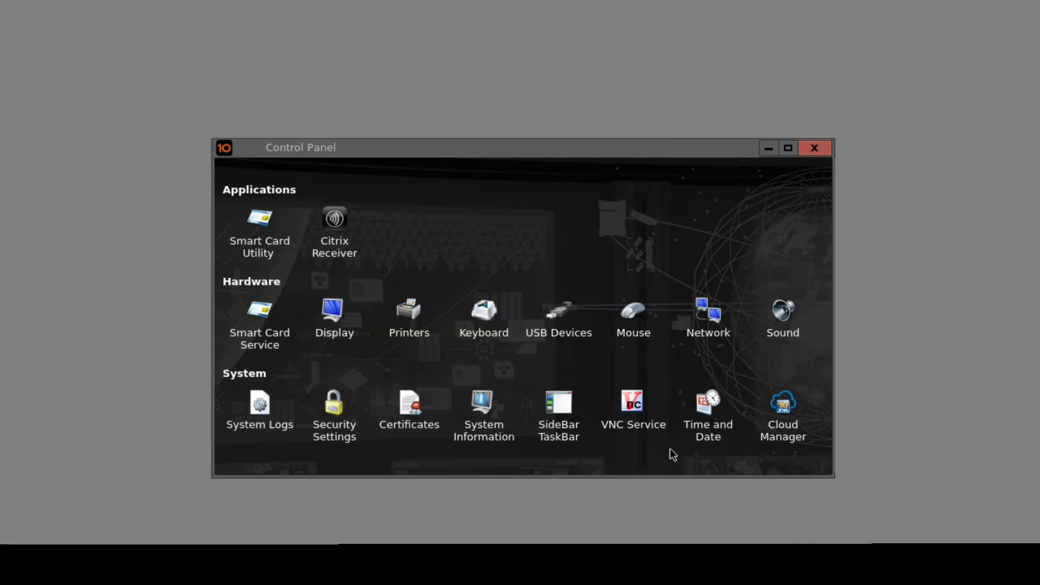
- In USB Device Redirection, set Mass Storage to Exclude and Printers to Include
left_click(554, 315)
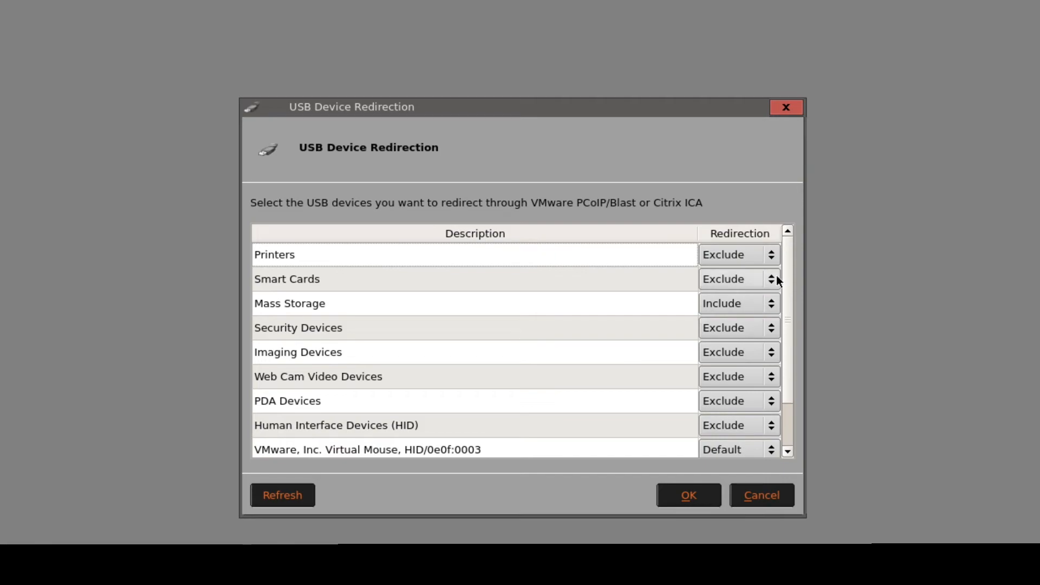
mouse_move(788, 264)
left_mouse_down()
mouse_move(780, 329)
mouse_move(798, 255)
left_mouse_up()
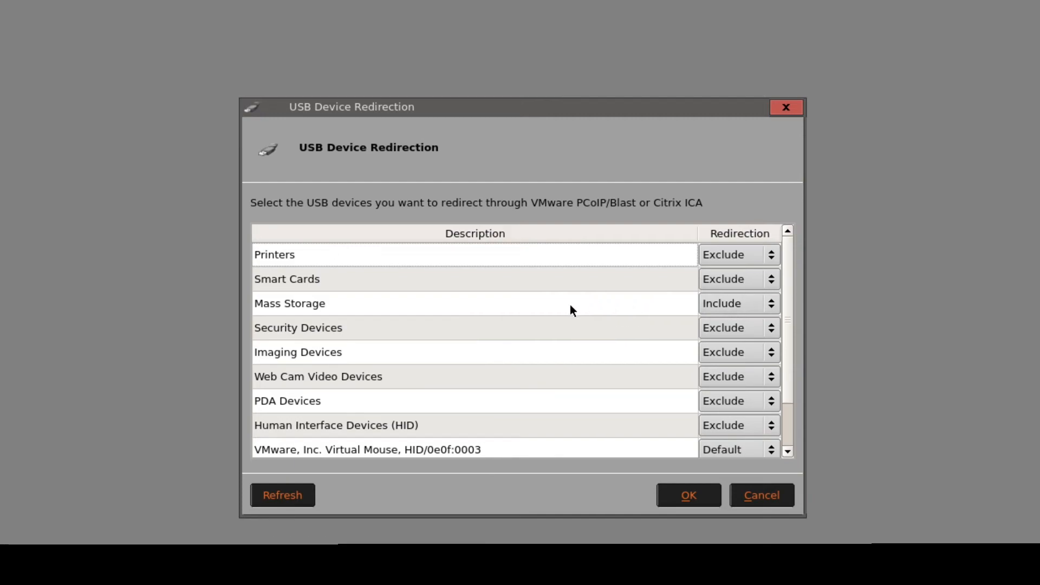
left_click(711, 302)
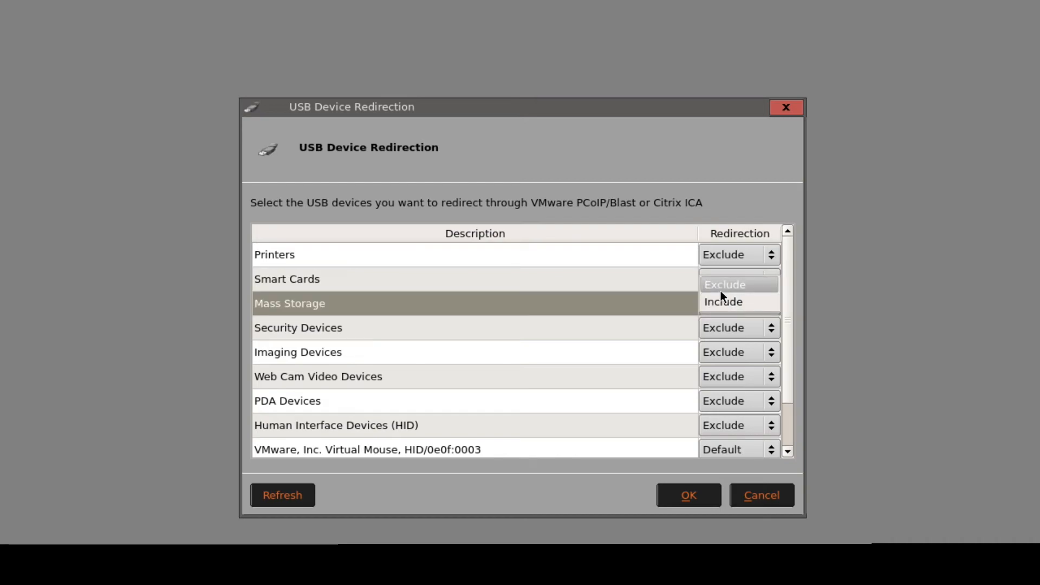
left_click(723, 288)
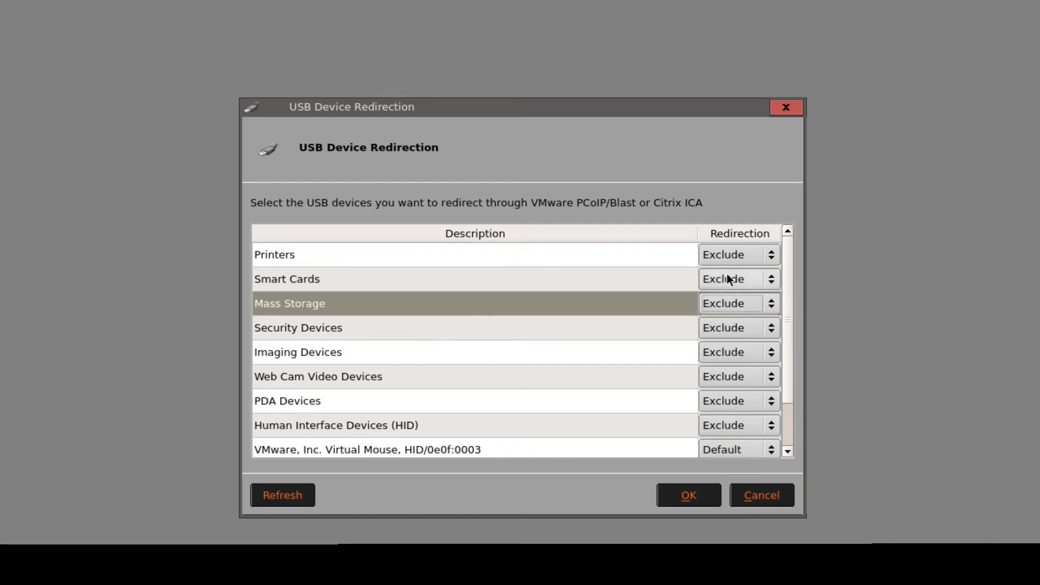
left_click(731, 256)
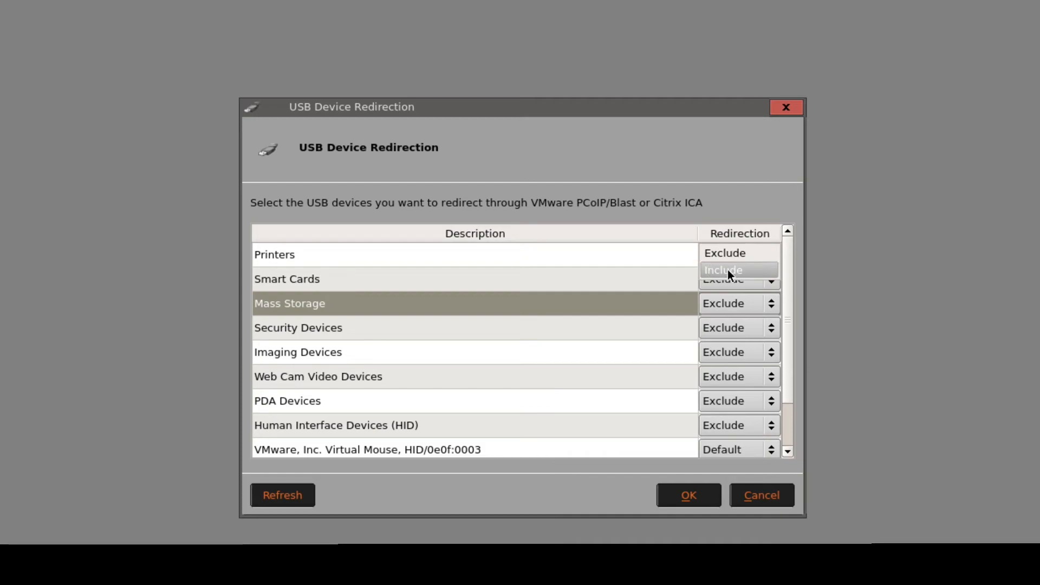
left_click(727, 269)
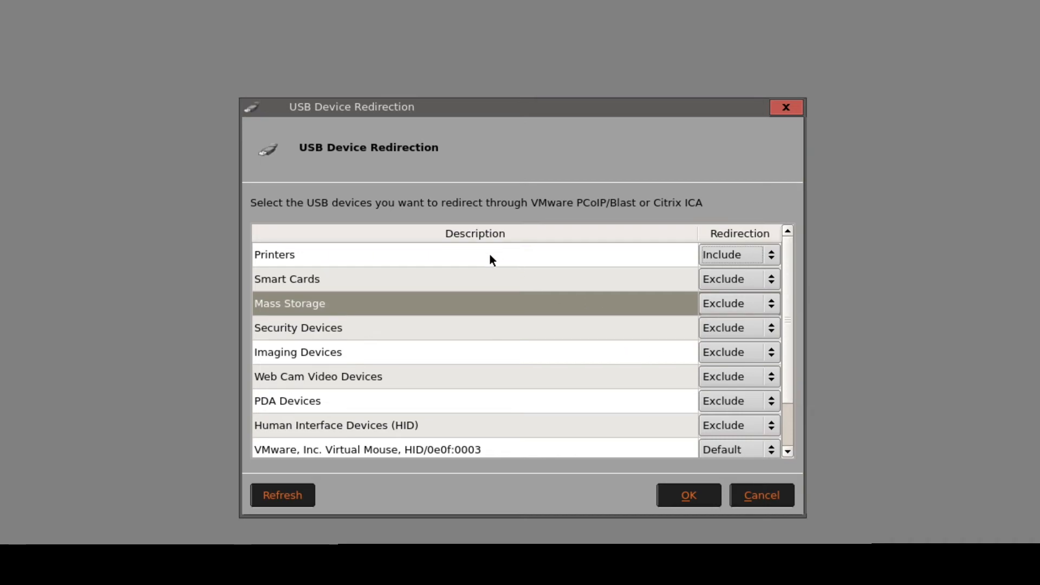
- Leave Virtual Mouse redirection on Default and confirm the USB redirection settings with OK
left_click_drag(789, 290, 787, 353)
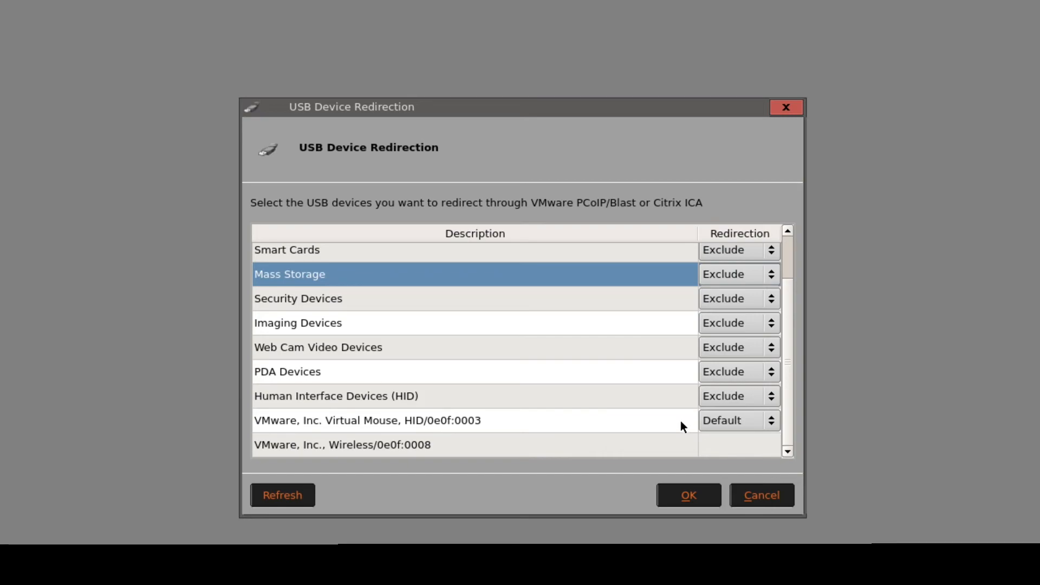
left_click(711, 423)
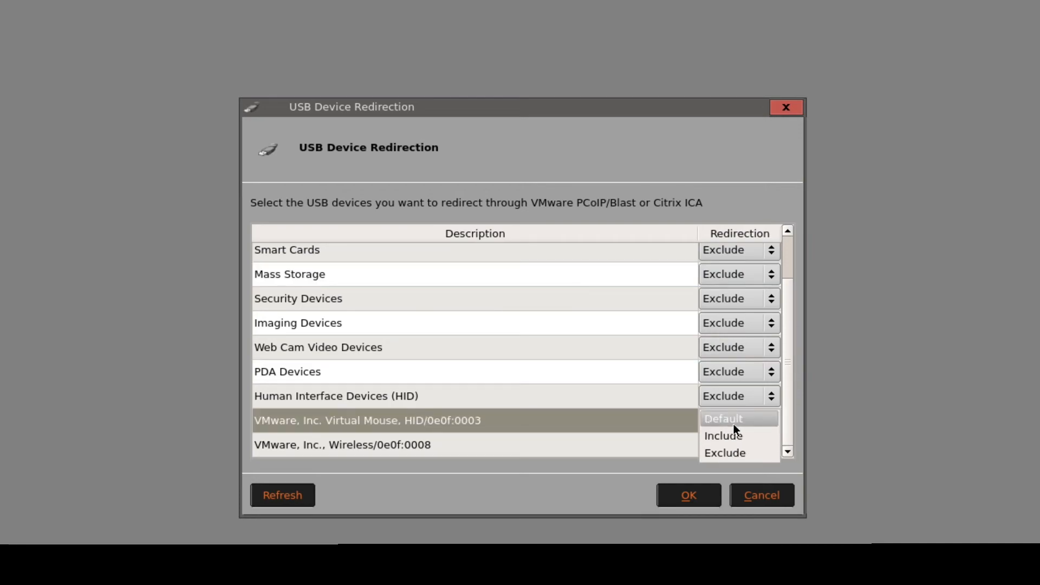
left_click(734, 424)
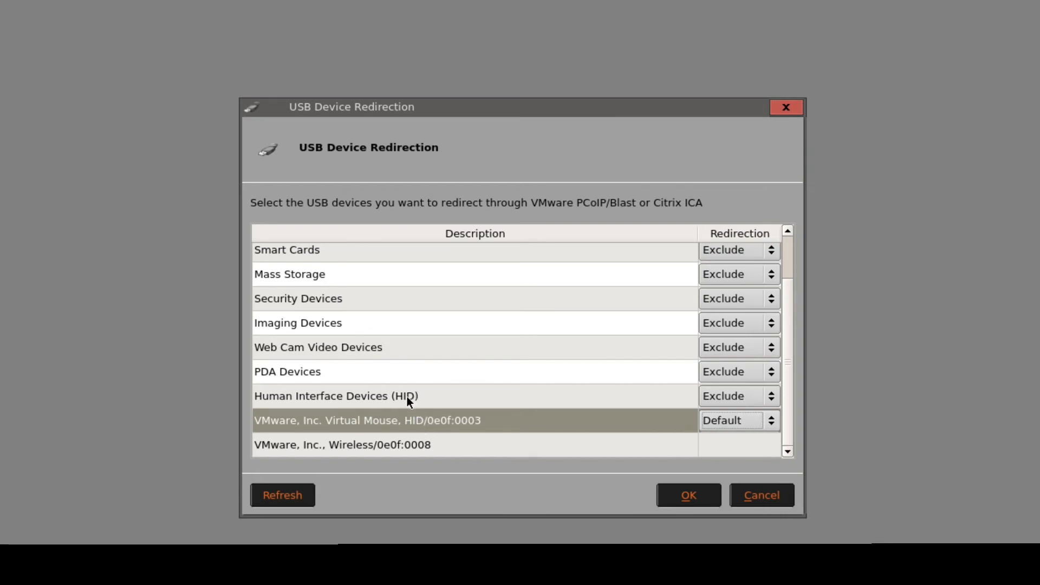
left_click(730, 418)
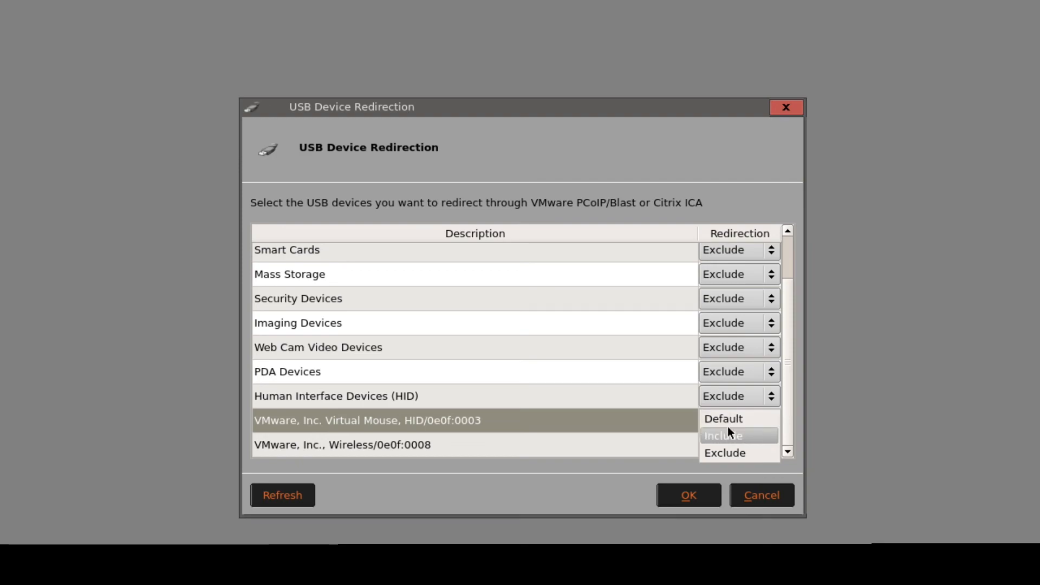
left_click(658, 417)
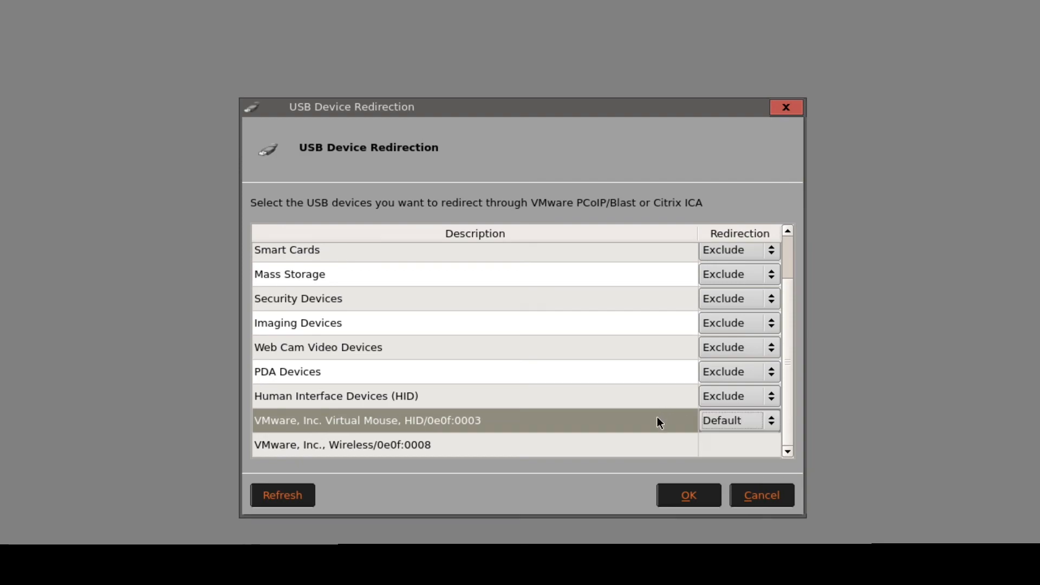
left_click(663, 349)
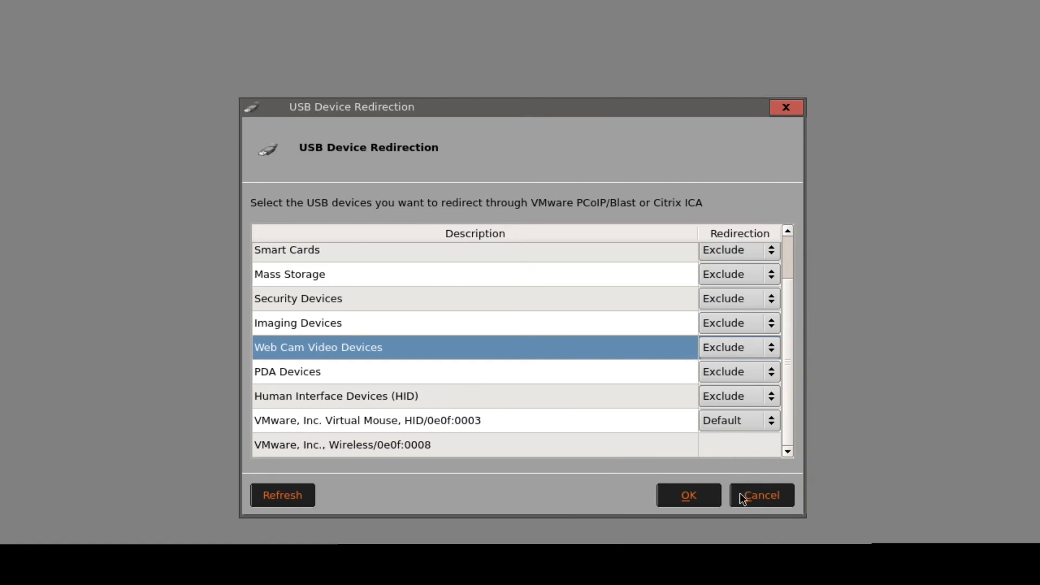
left_click(690, 496)
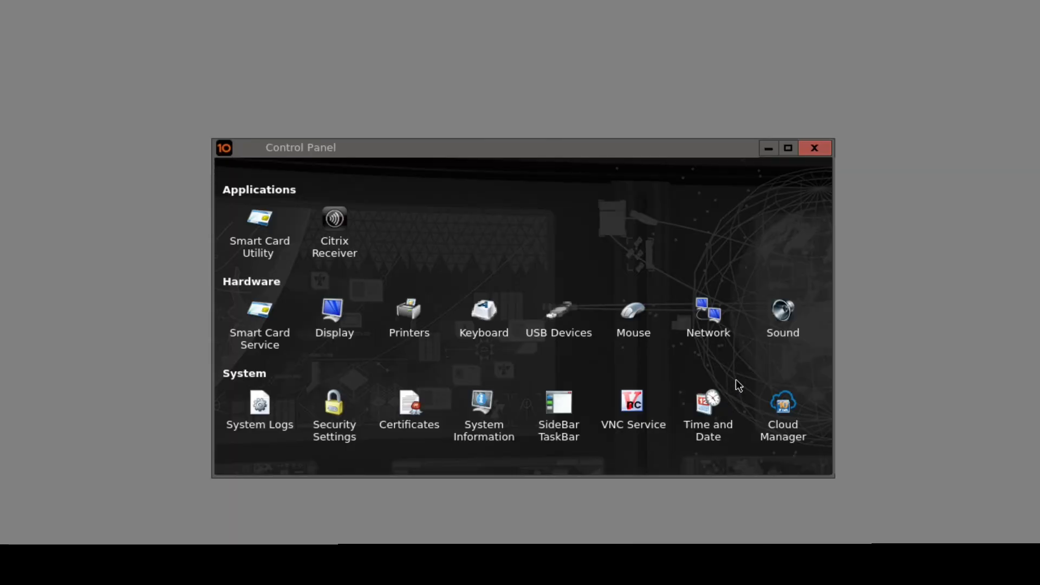
- In Sound Configuration, review the Audio output choices and tick Disable Onboard Speaker
left_click(786, 320)
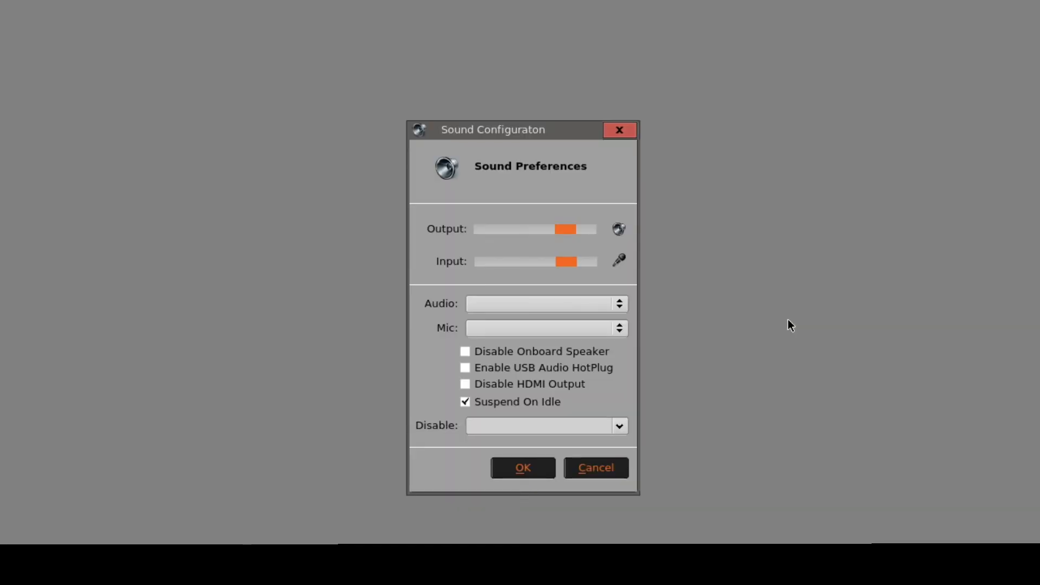
left_click(553, 301)
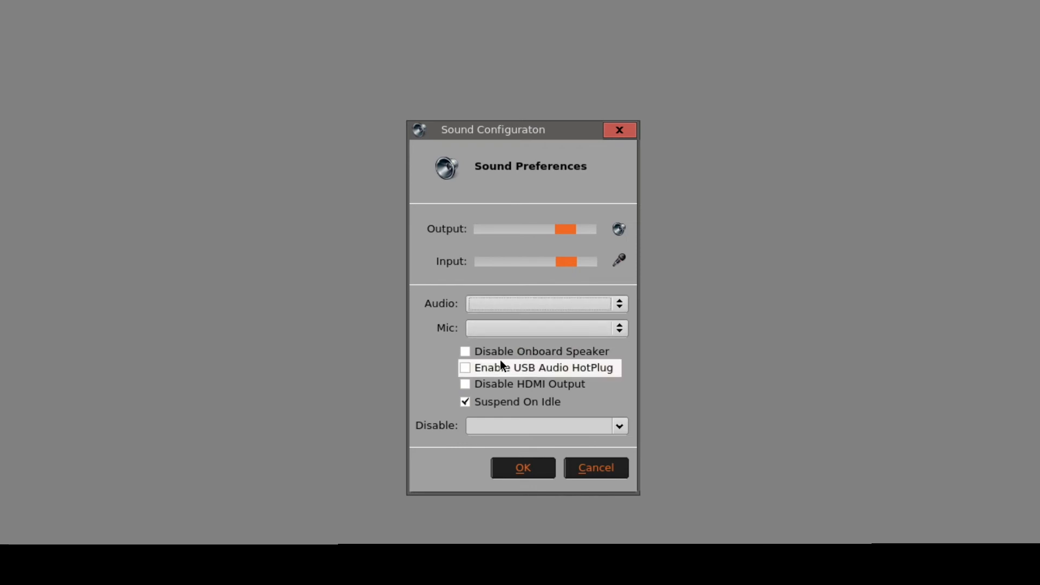
left_click(466, 352)
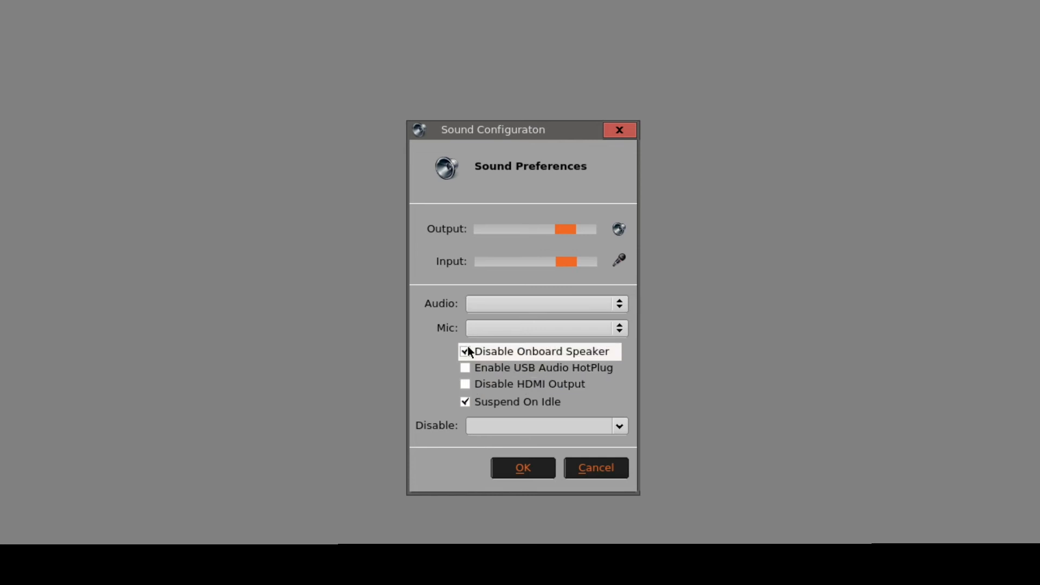
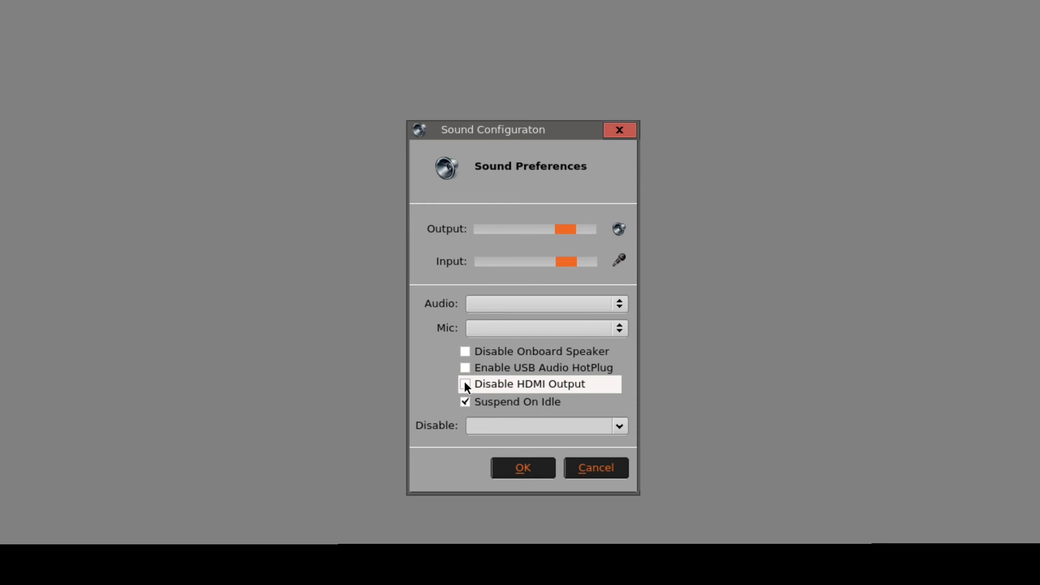
- Untick Disable HDMI Output and cancel the Sound Configuration dialog without keeping changes
left_click(464, 383)
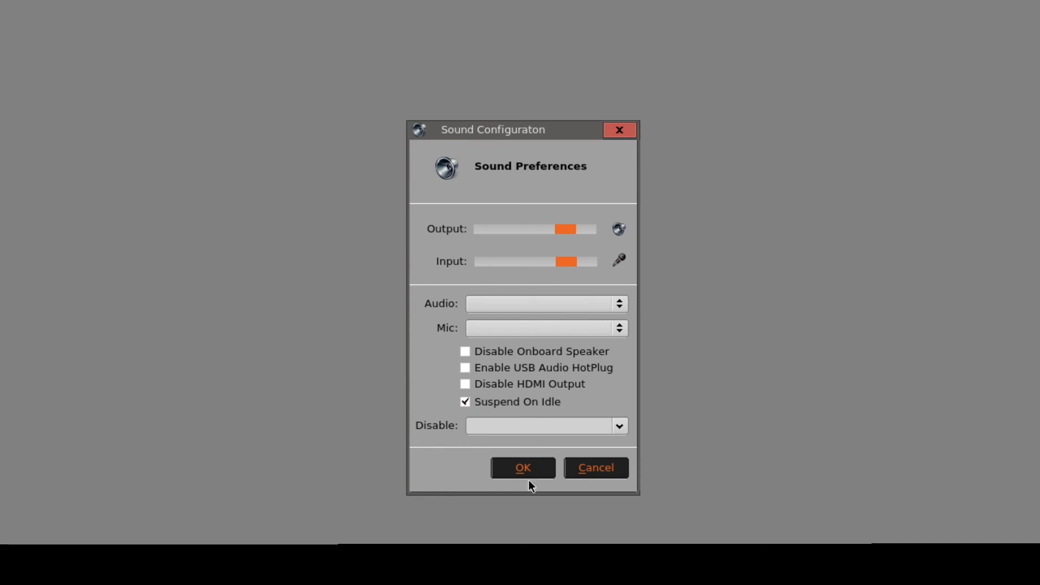
left_click(604, 471)
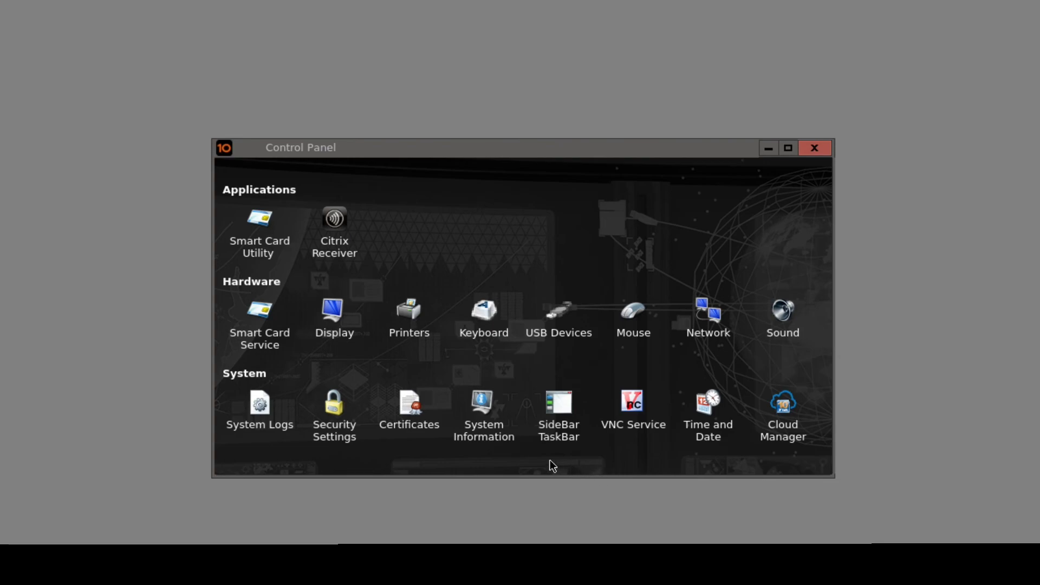
- In VNC Settings, try Start VNCServer On Boot and Disabled, then leave it On Demand
double_click(642, 419)
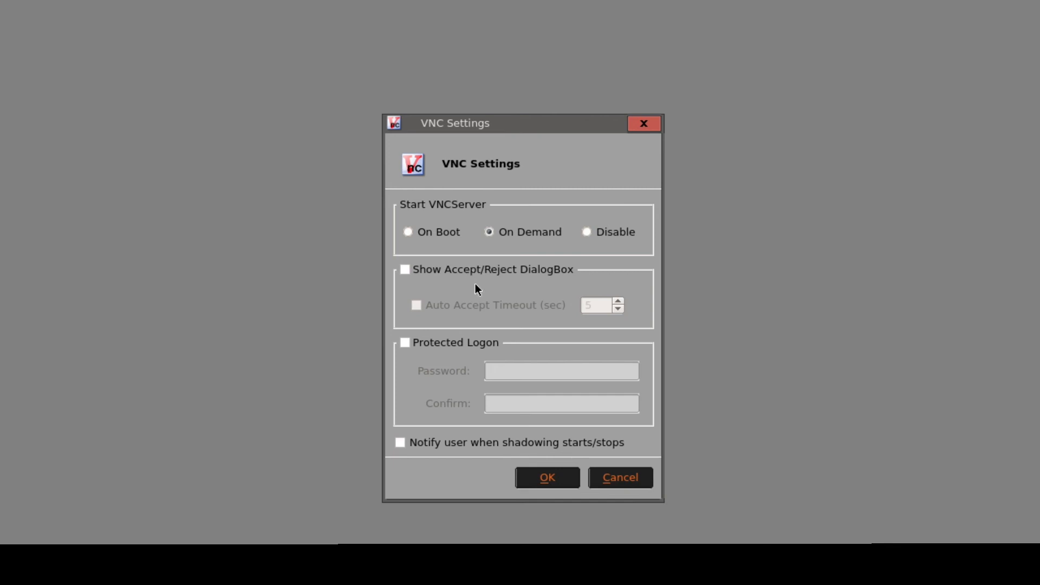
left_click(424, 230)
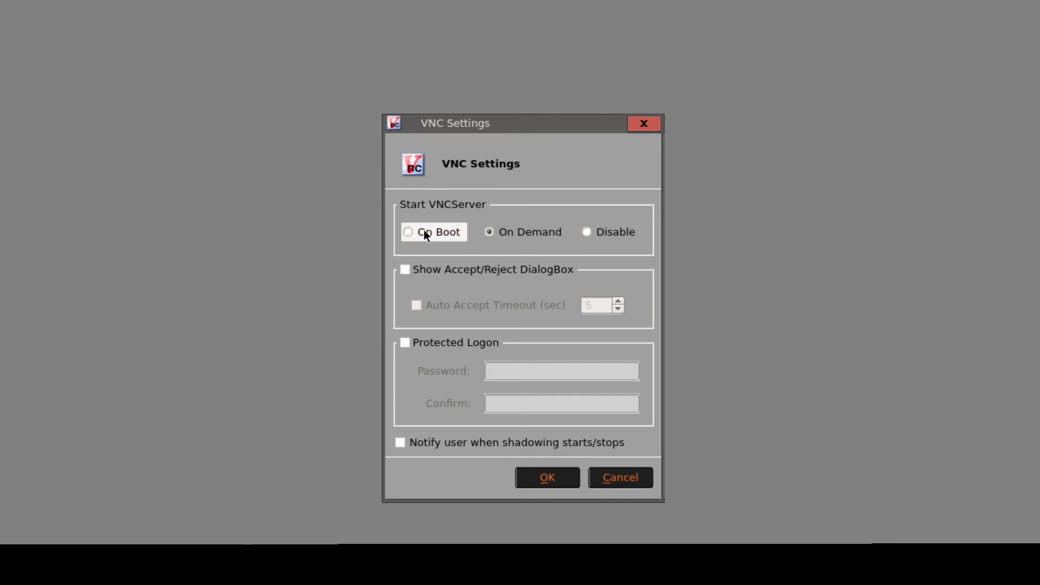
left_click(495, 234)
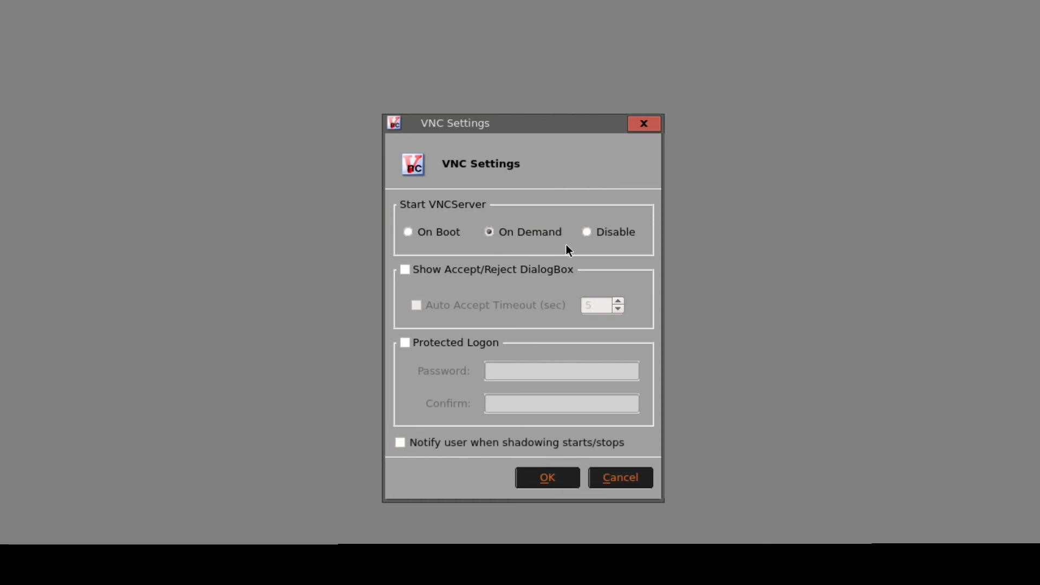
left_click(588, 234)
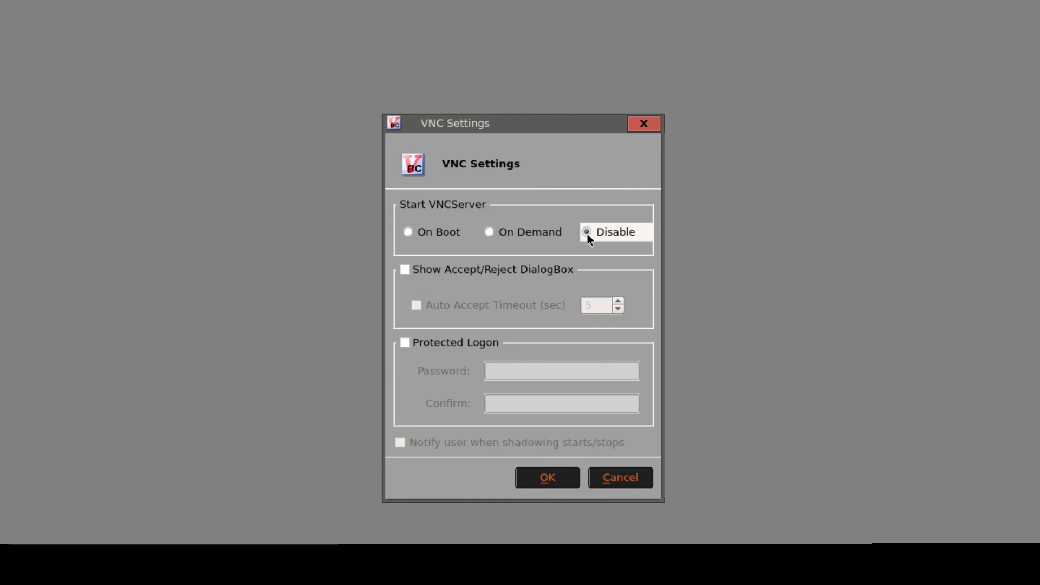
left_click(539, 236)
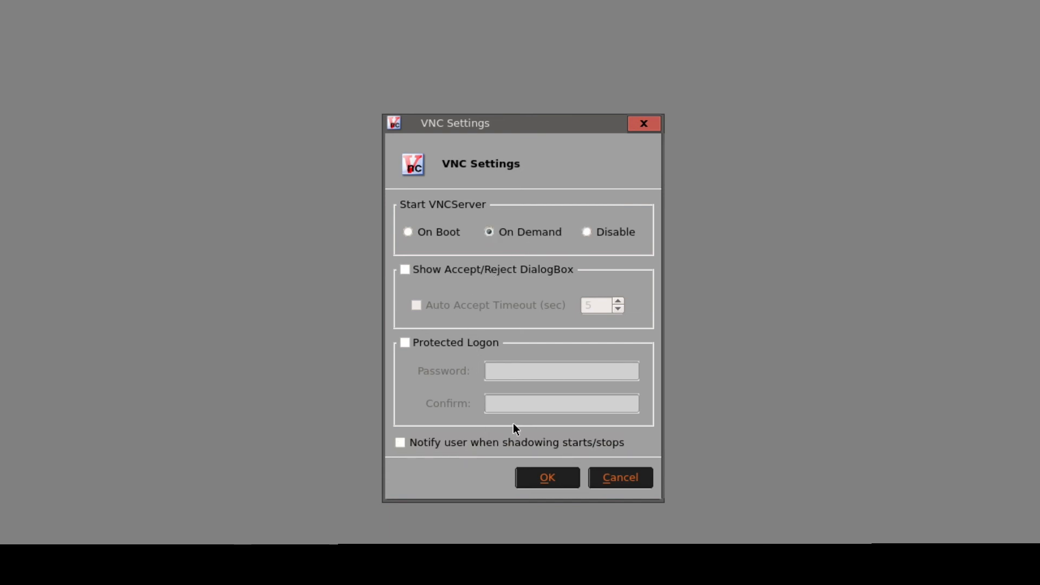
- Toggle the shadowing accept prompt and auto-accept timeout on, then back off
left_click(453, 269)
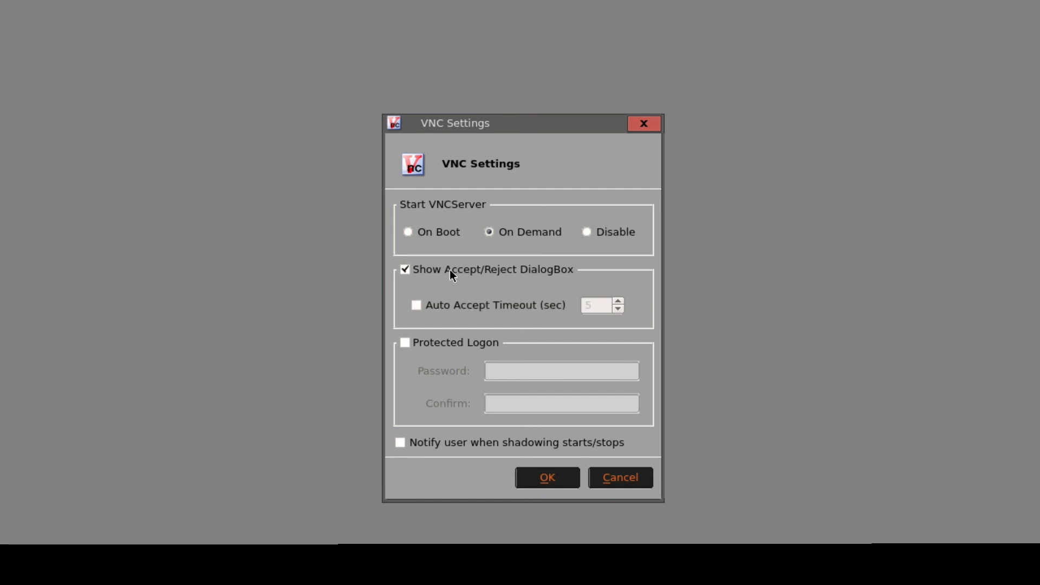
left_click(446, 307)
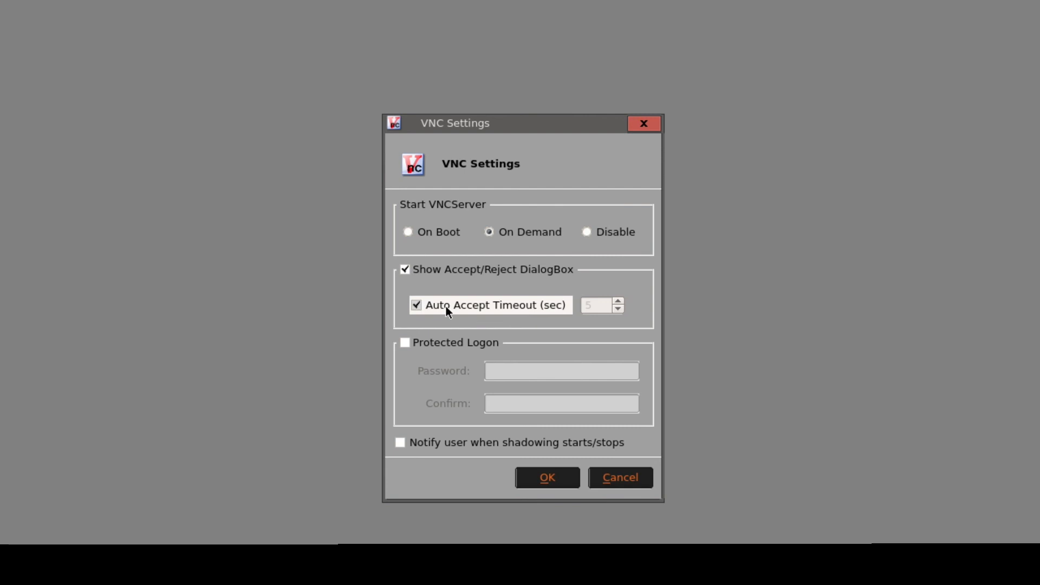
left_click(494, 307)
left_click(473, 268)
- Try password-protected VNC logon, turn it back off, and save the VNC settings
left_click(449, 343)
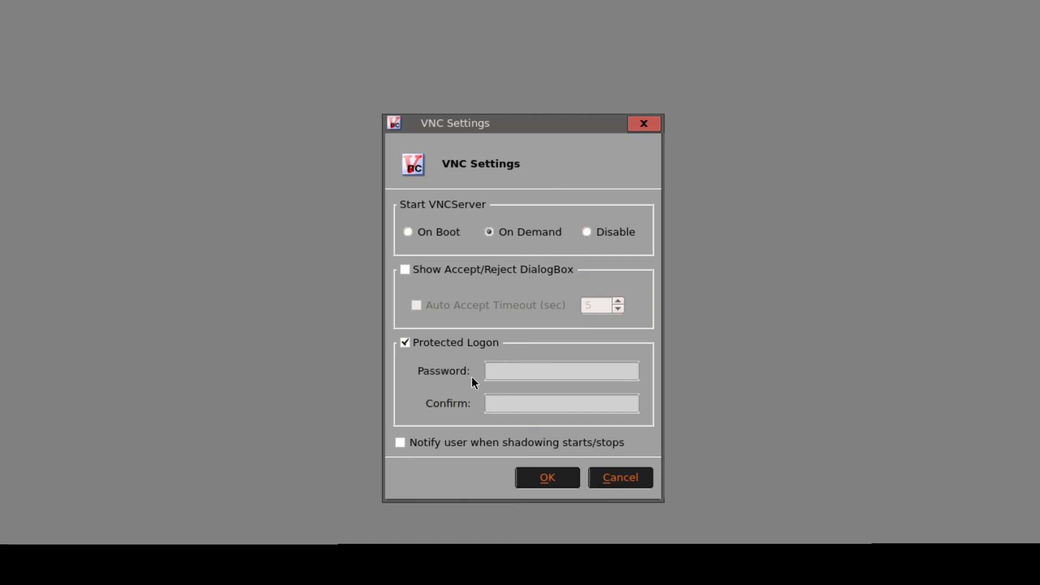
left_click(488, 371)
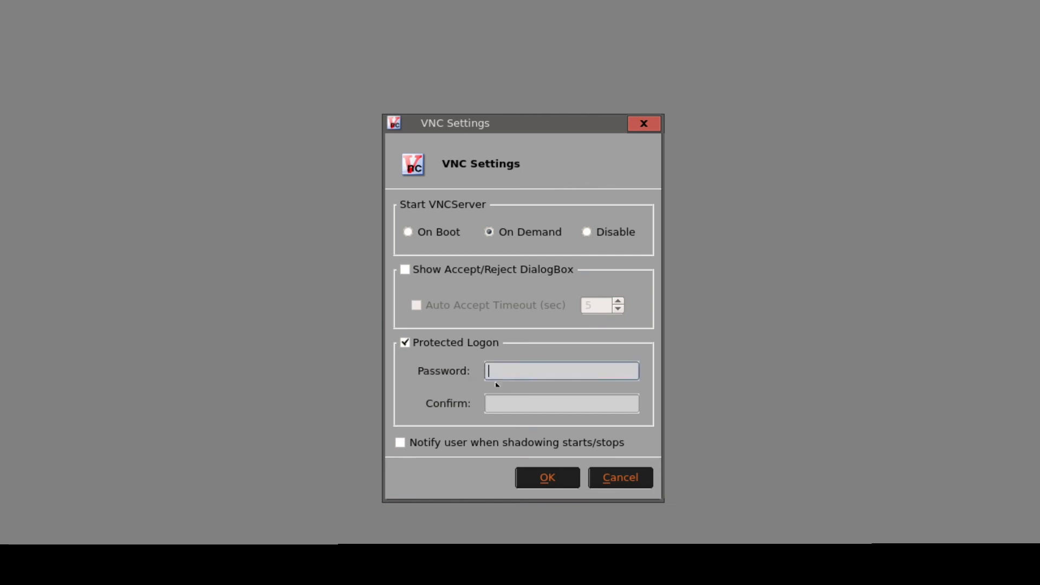
left_click(495, 406)
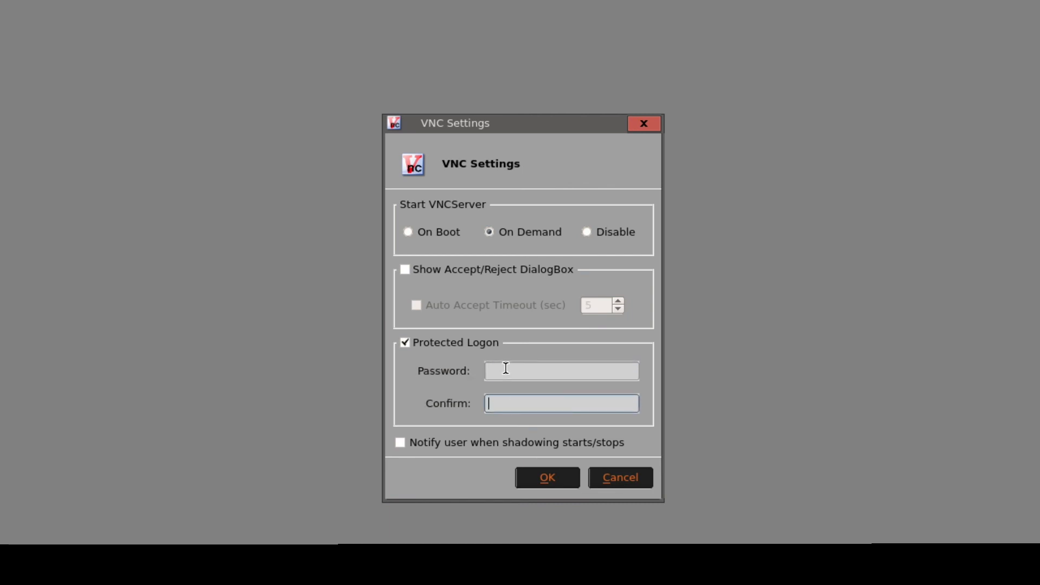
left_click(417, 347)
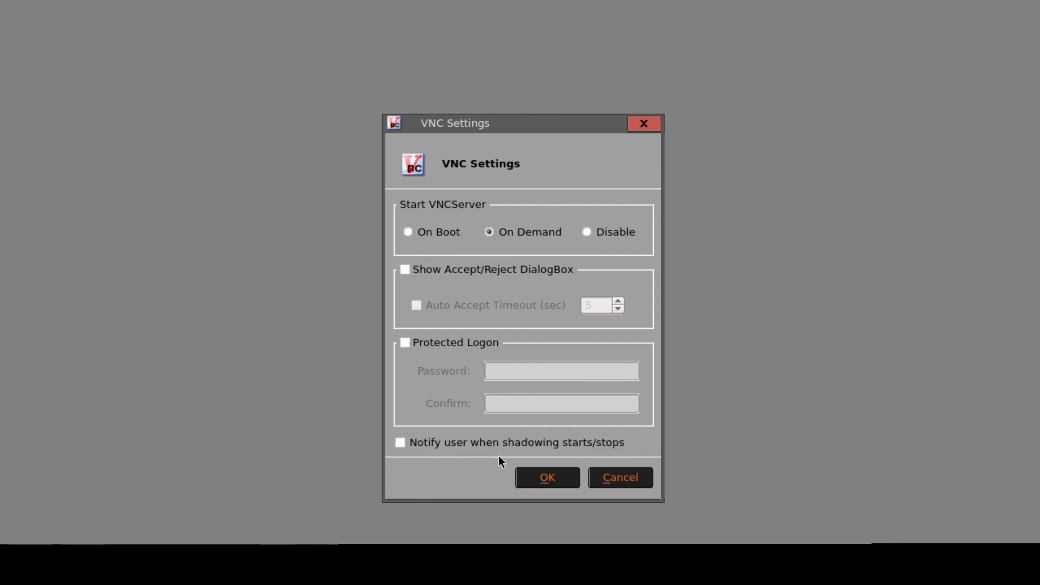
left_click(554, 479)
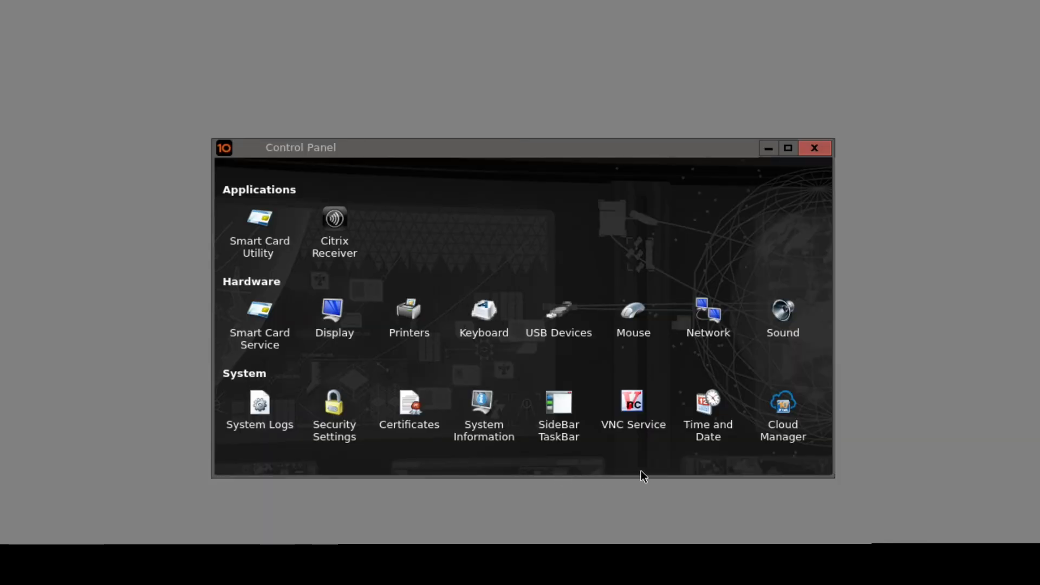
double_click(787, 424)
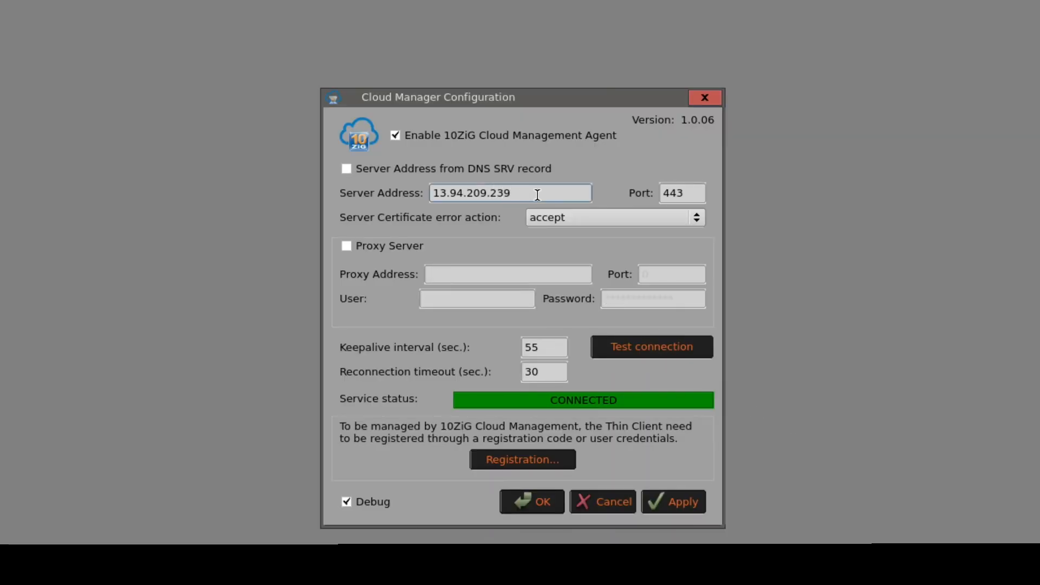
left_click_drag(537, 195, 312, 196)
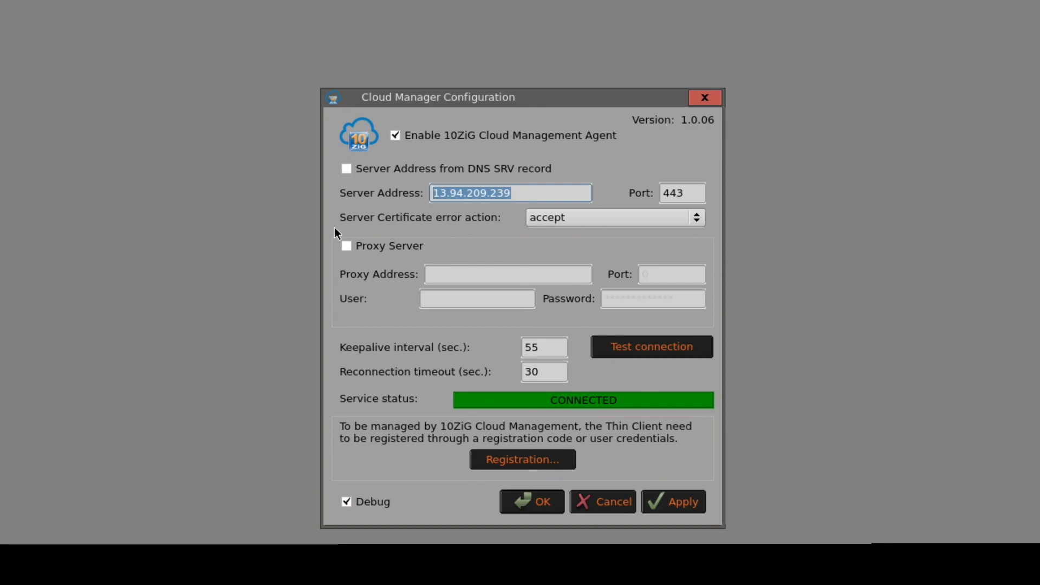
left_click(591, 501)
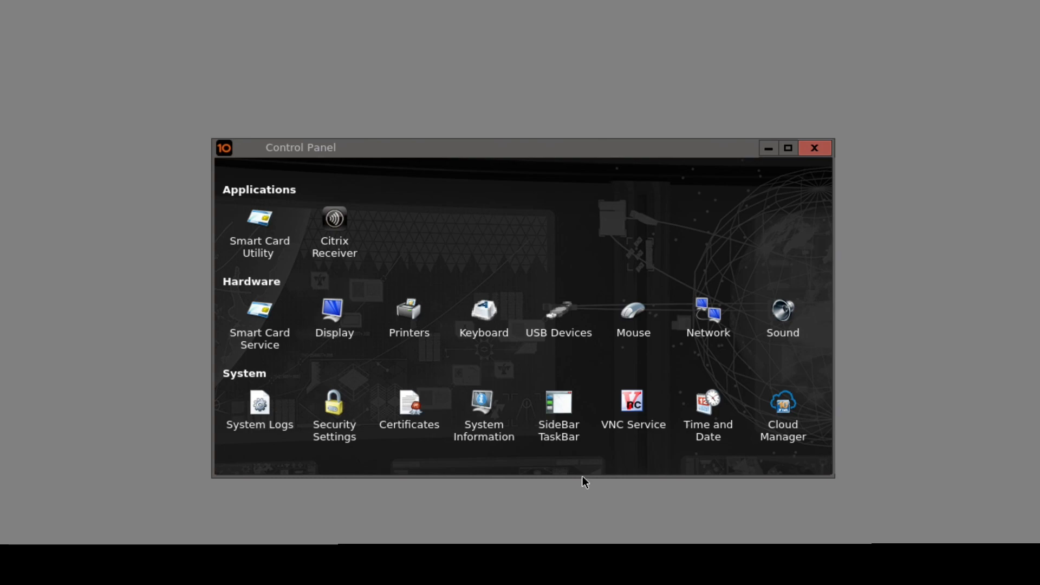
- Review the SideBar/TaskBar settings and confirm them with OK
left_click(564, 418)
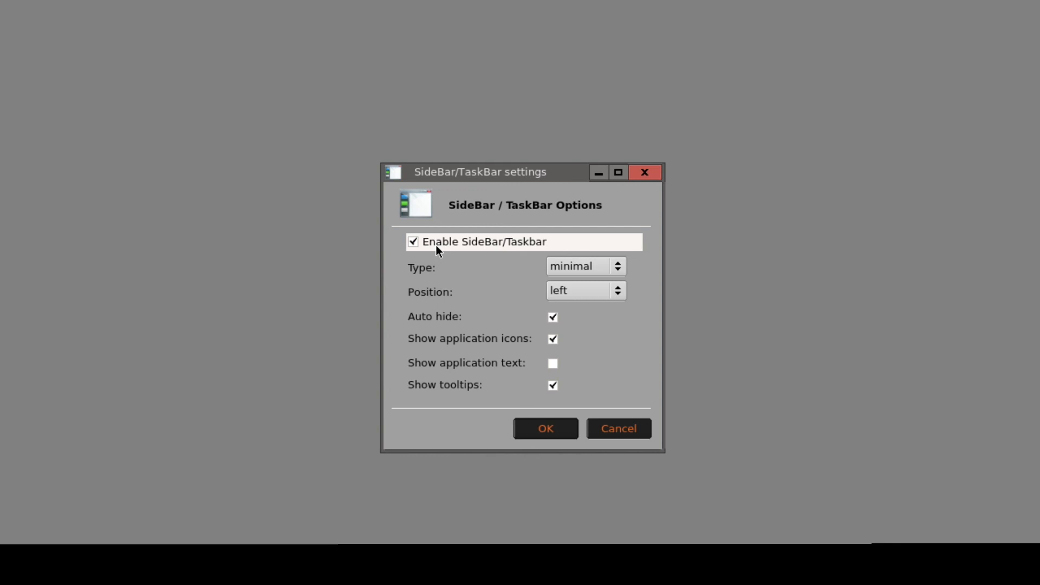
left_click(542, 437)
mouse_move(2, 196)
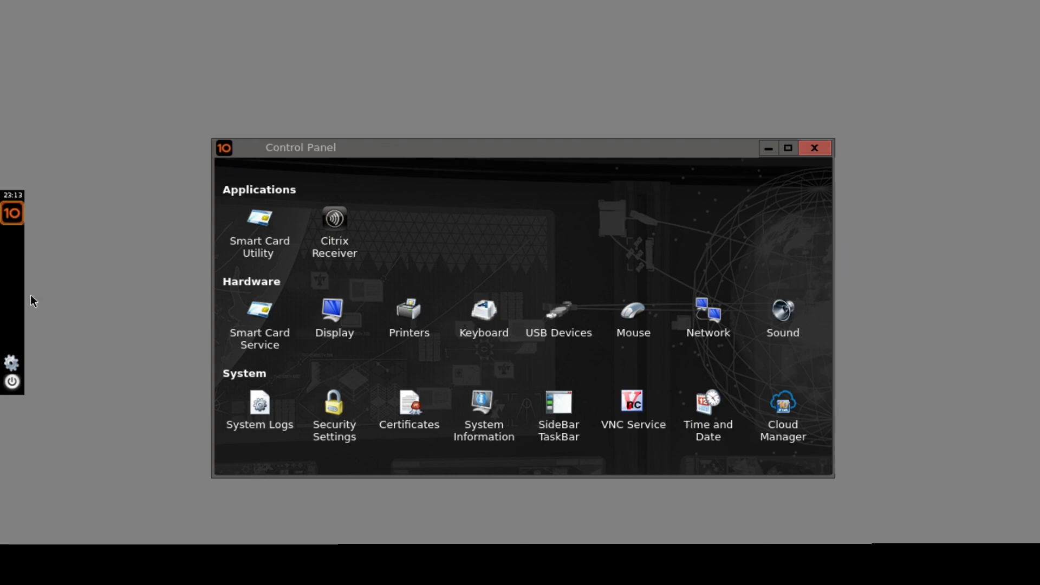
- Save the SideBar as Minimal type on the left, then close the Control Panel to connect
double_click(554, 422)
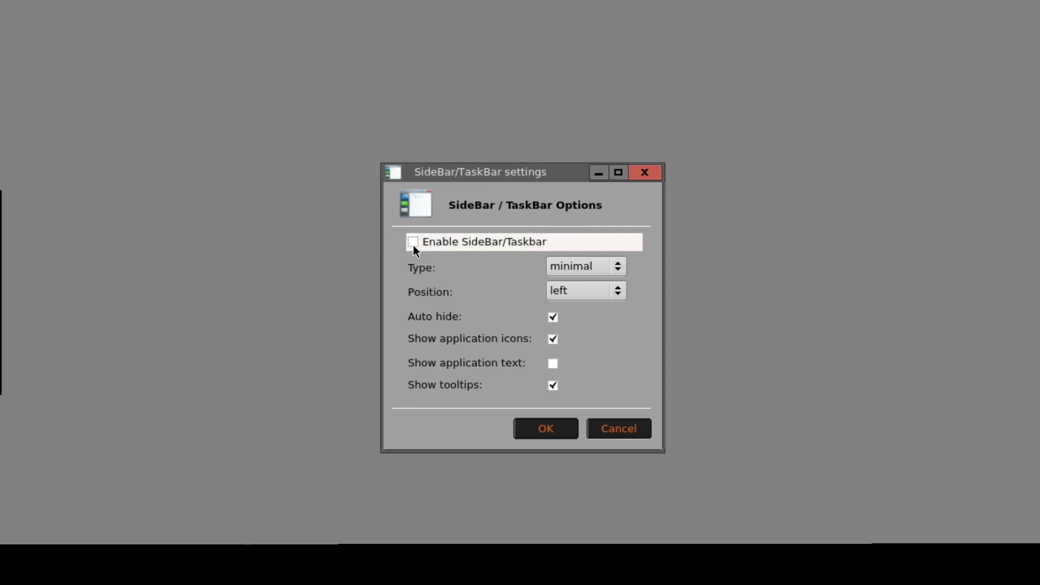
left_click(598, 267)
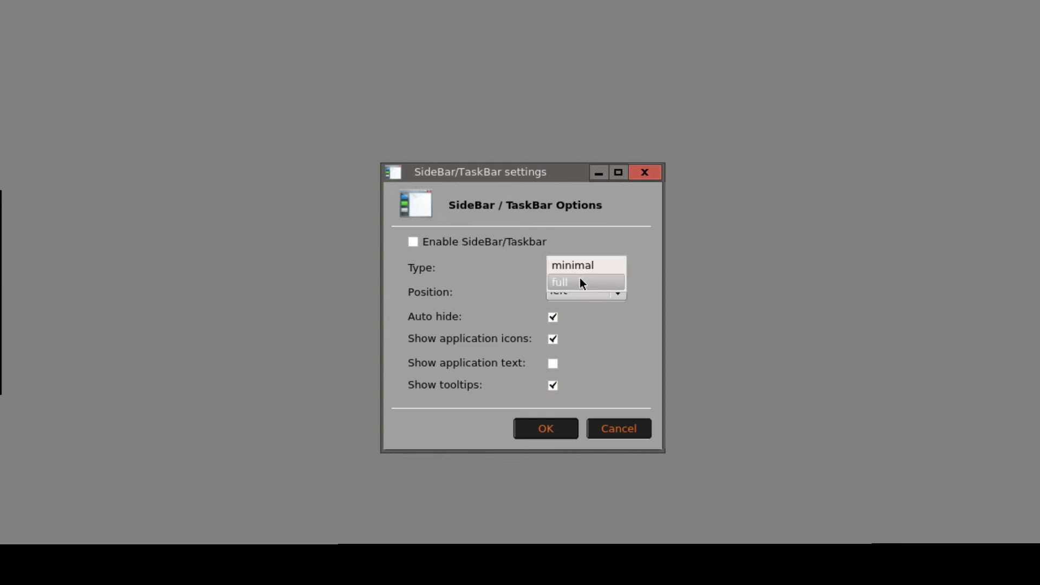
left_click(585, 332)
left_click(577, 296)
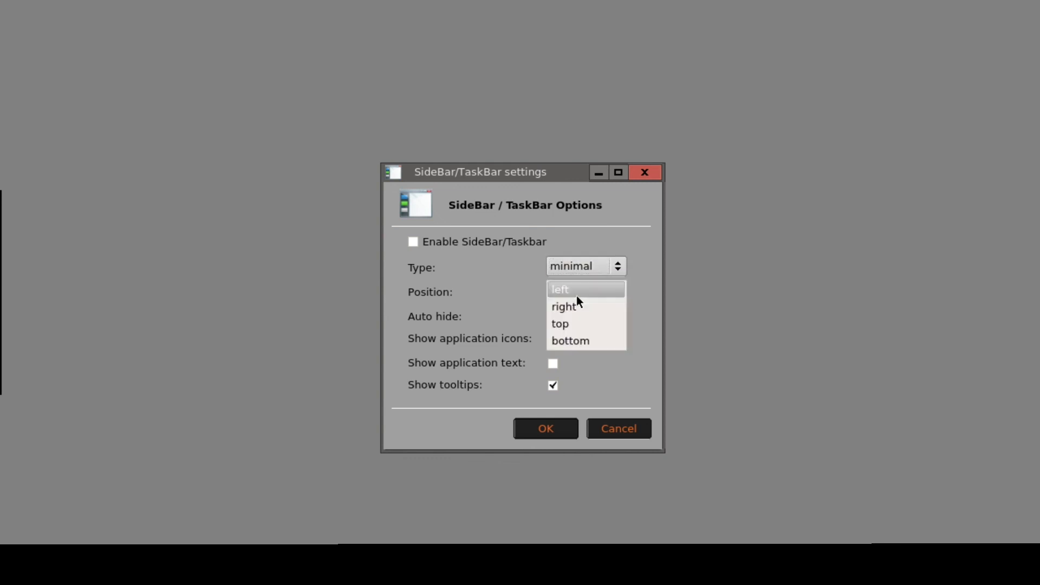
left_click(510, 330)
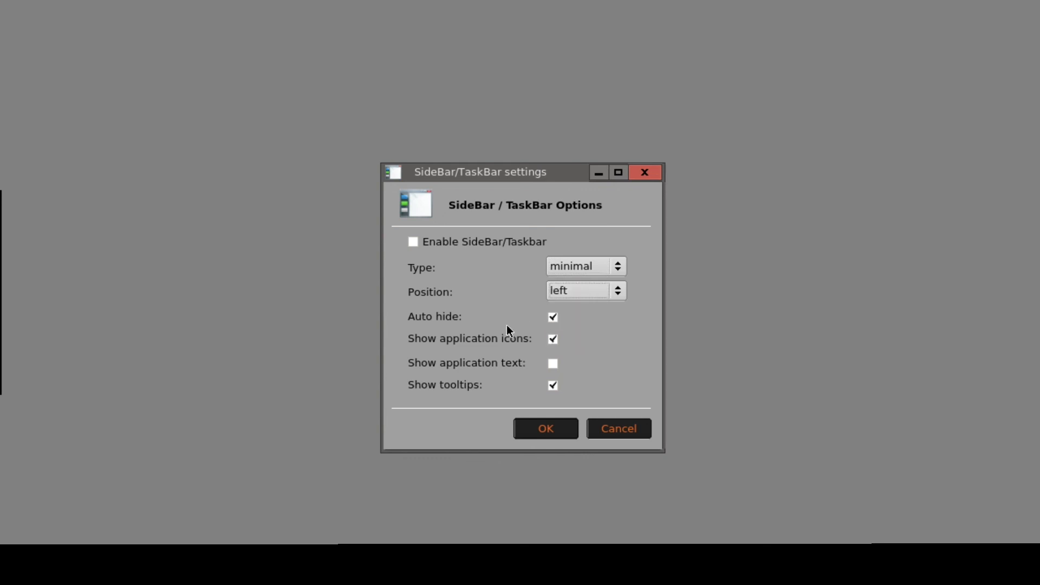
left_click(547, 429)
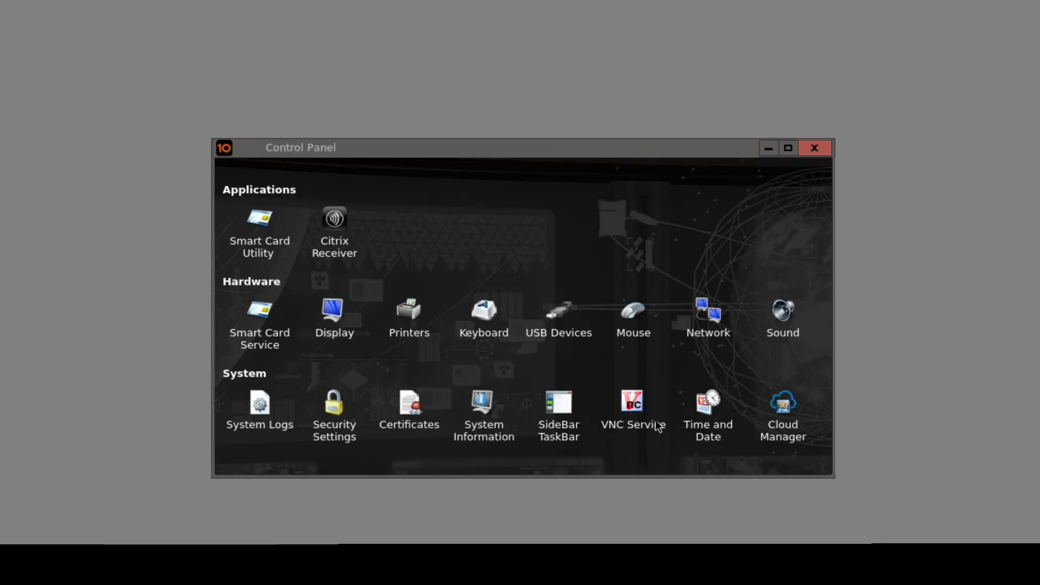
left_click(819, 152)
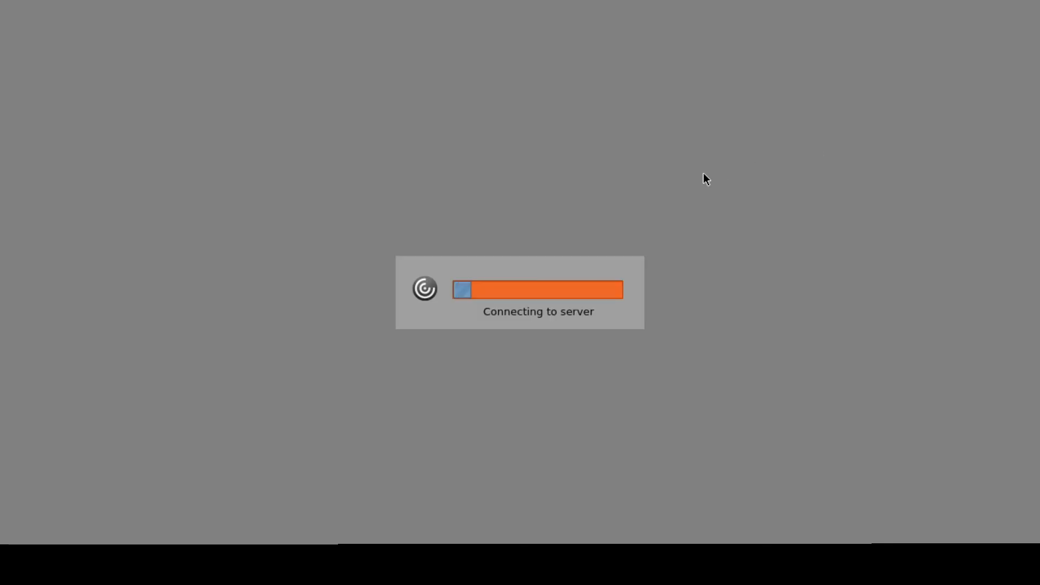